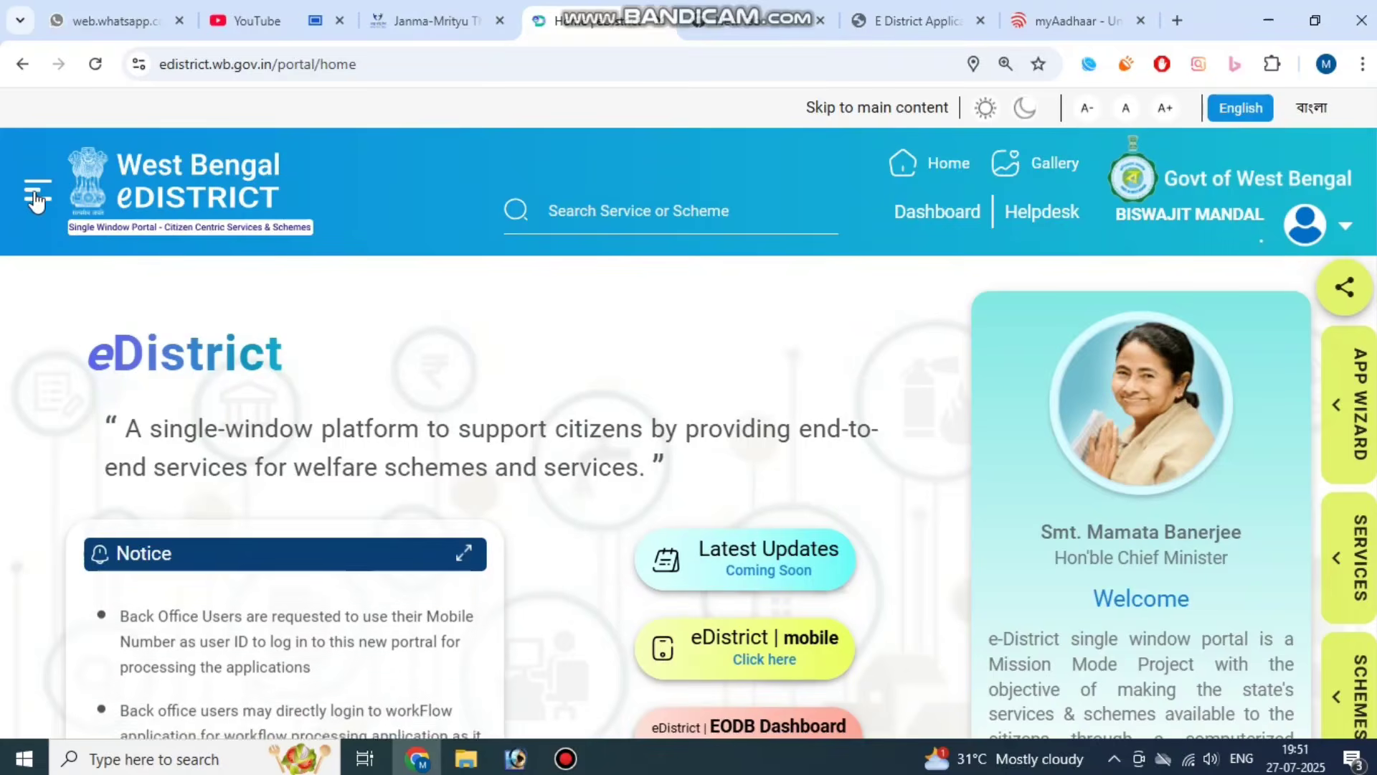
Open Permission for Delayed Registration of Birth from the Certificates list of services
click(35, 191)
click(116, 310)
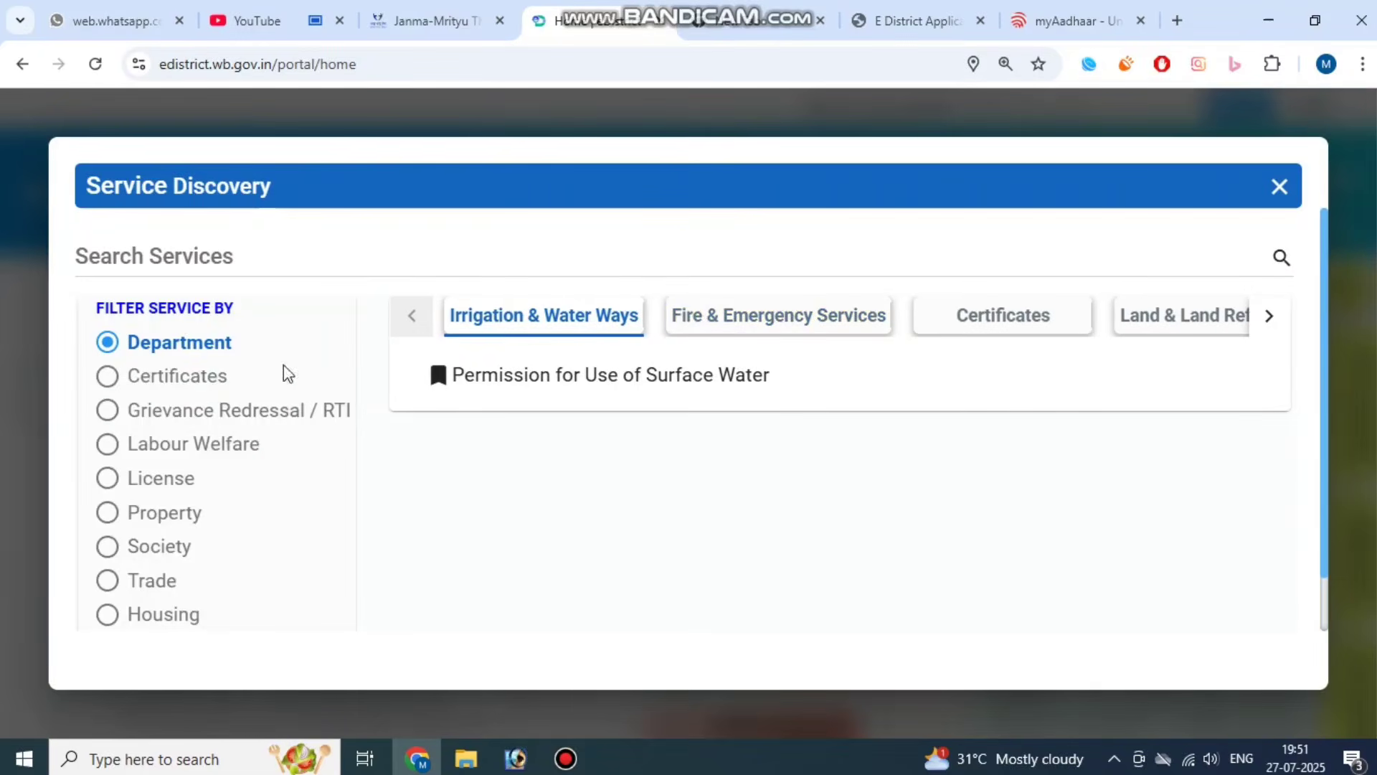
click(173, 387)
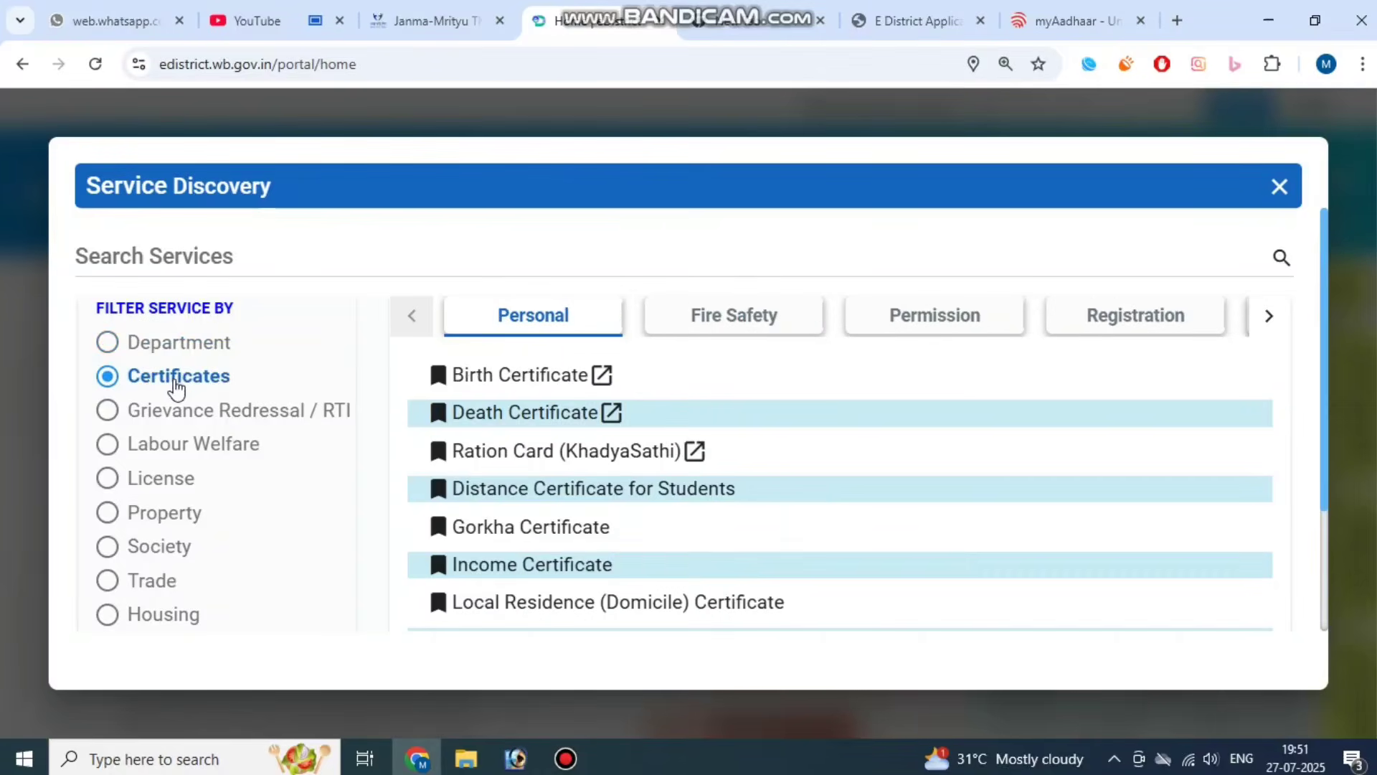
scroll(652, 430, down, 2)
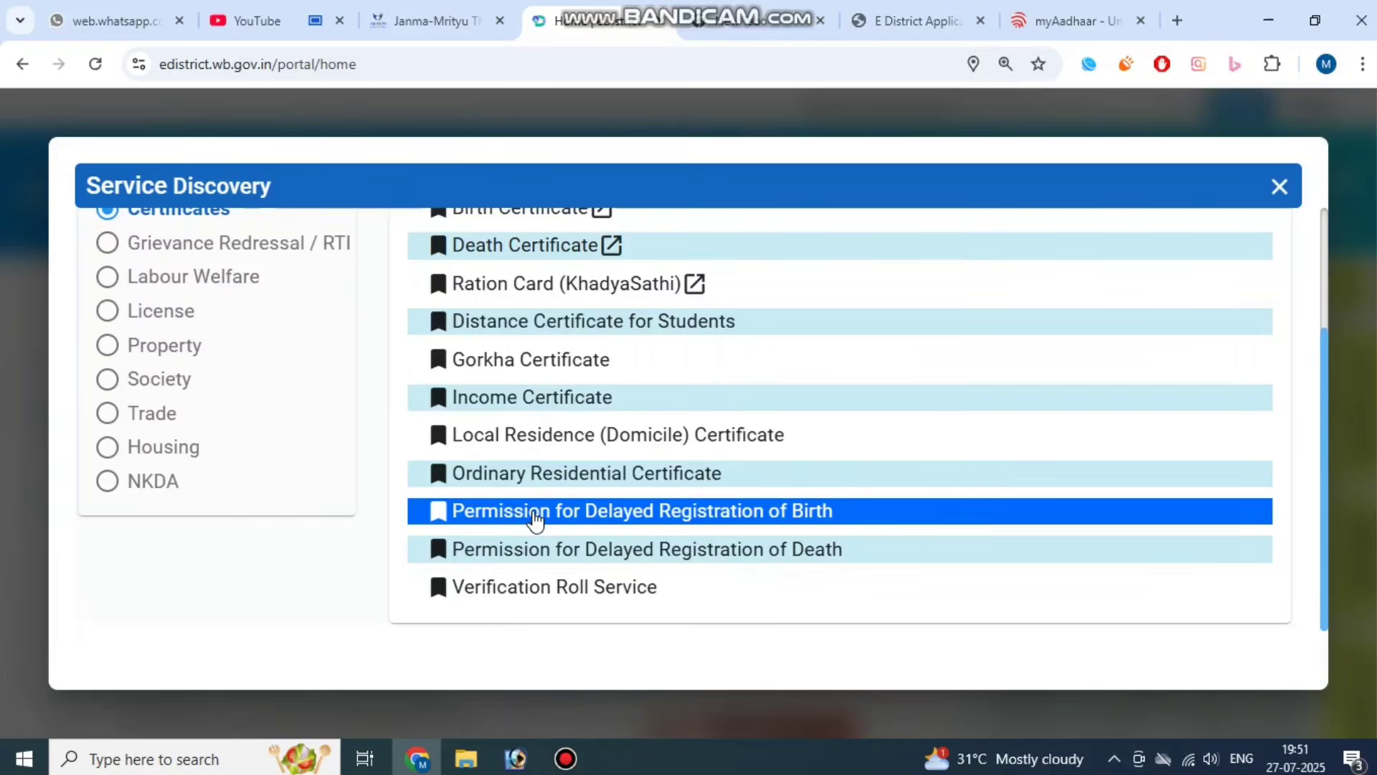
click(666, 517)
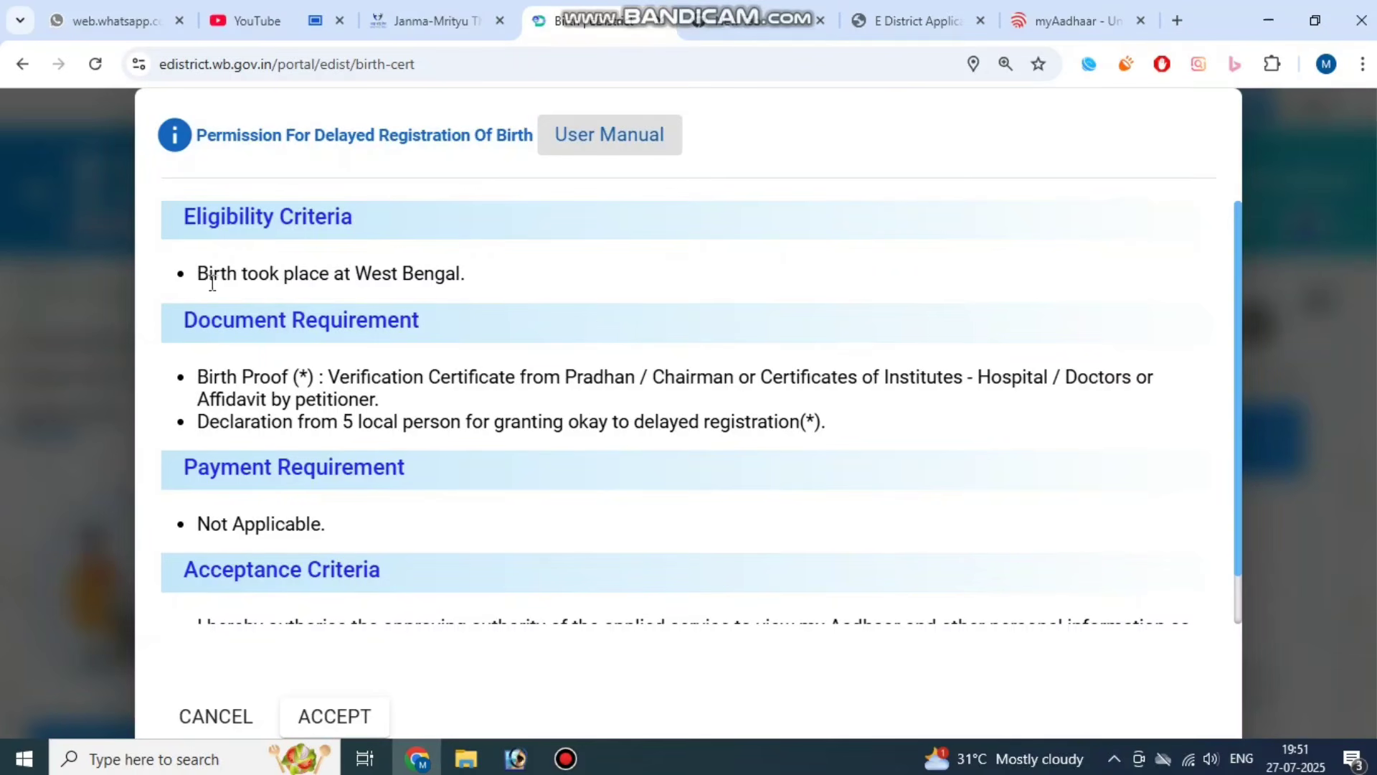
drag(198, 274, 523, 320)
click(504, 304)
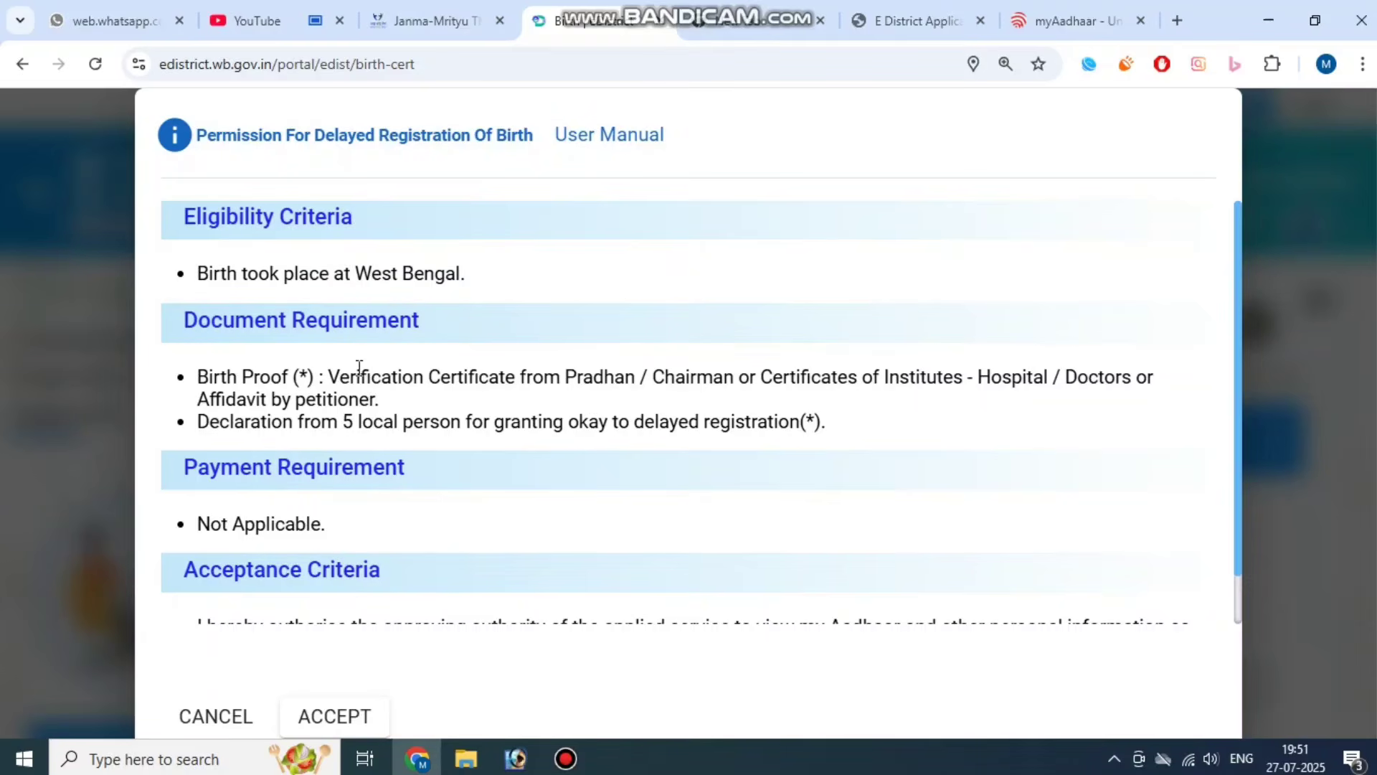
drag(216, 381, 418, 399)
click(418, 400)
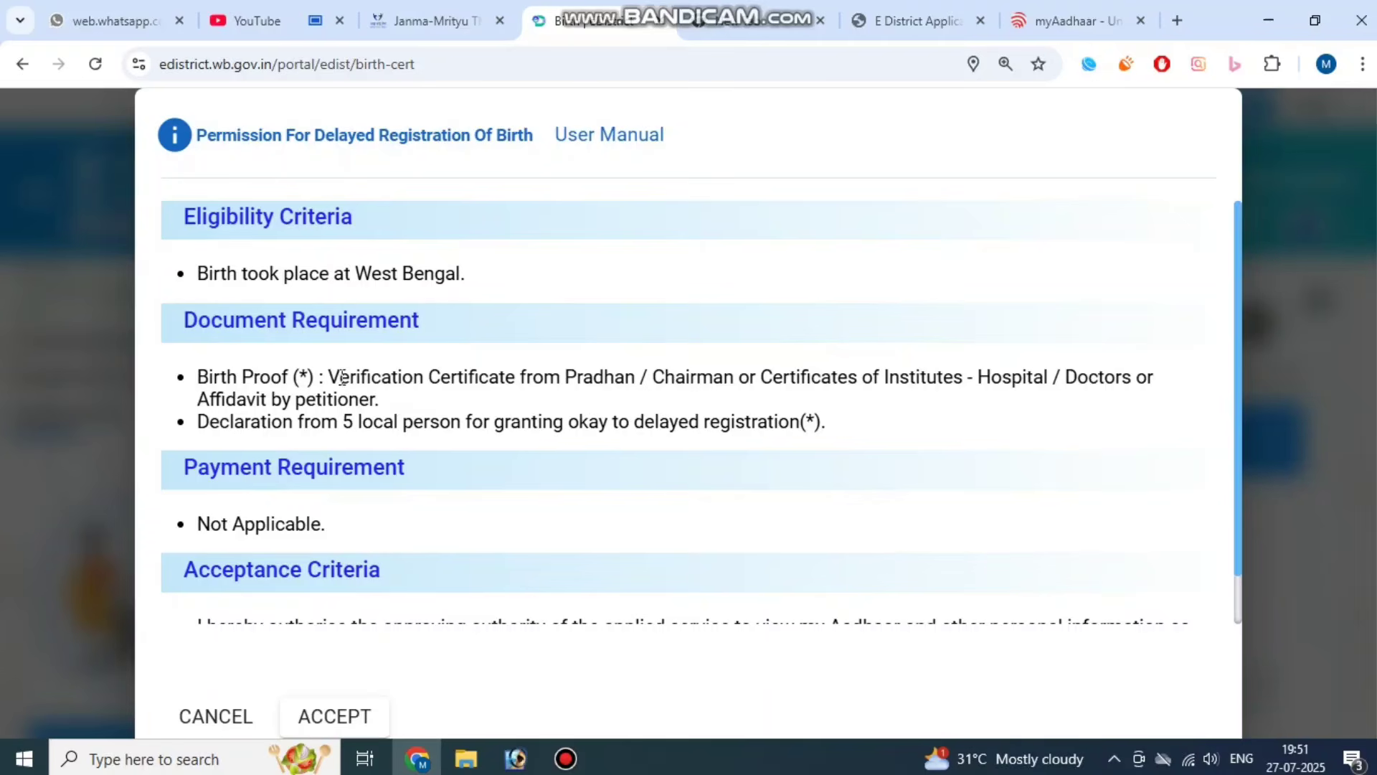
drag(330, 378, 918, 388)
double_click(677, 380)
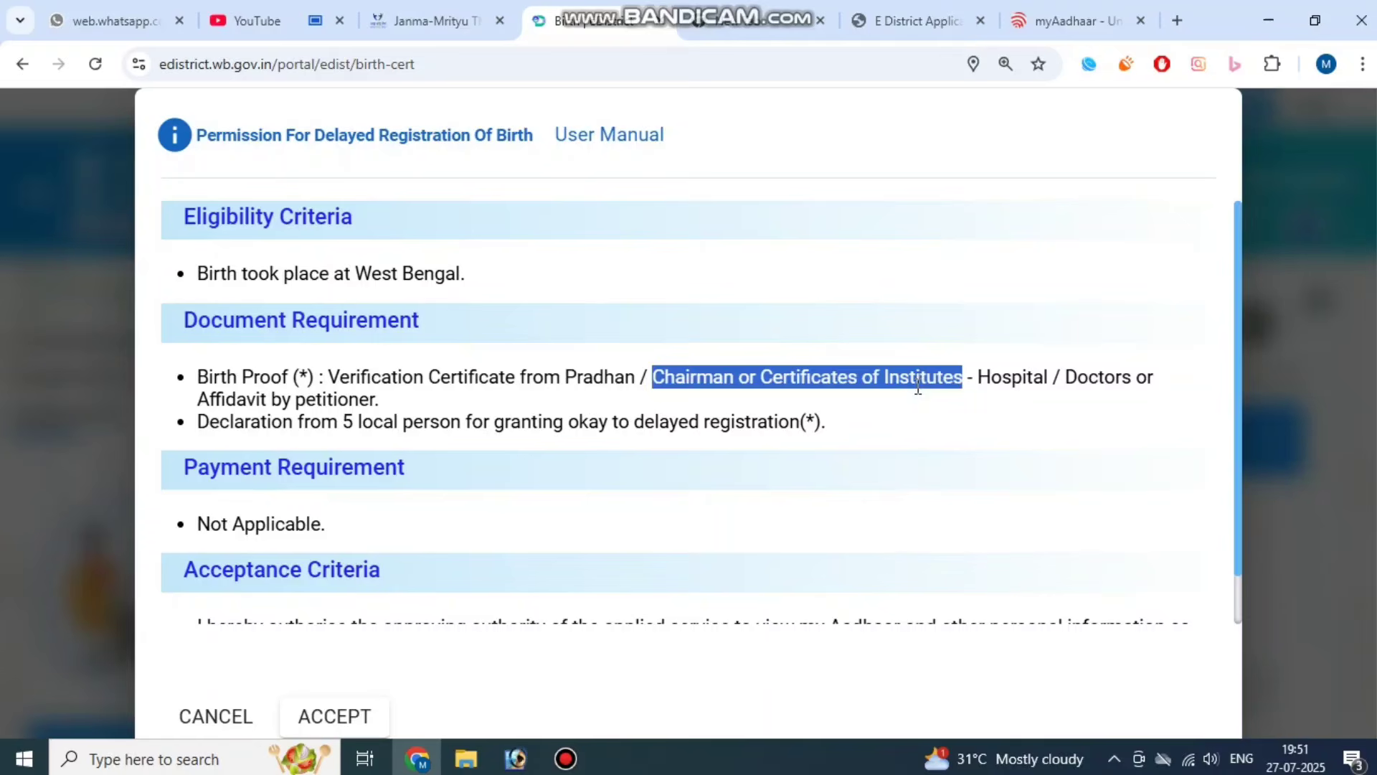
click(918, 387)
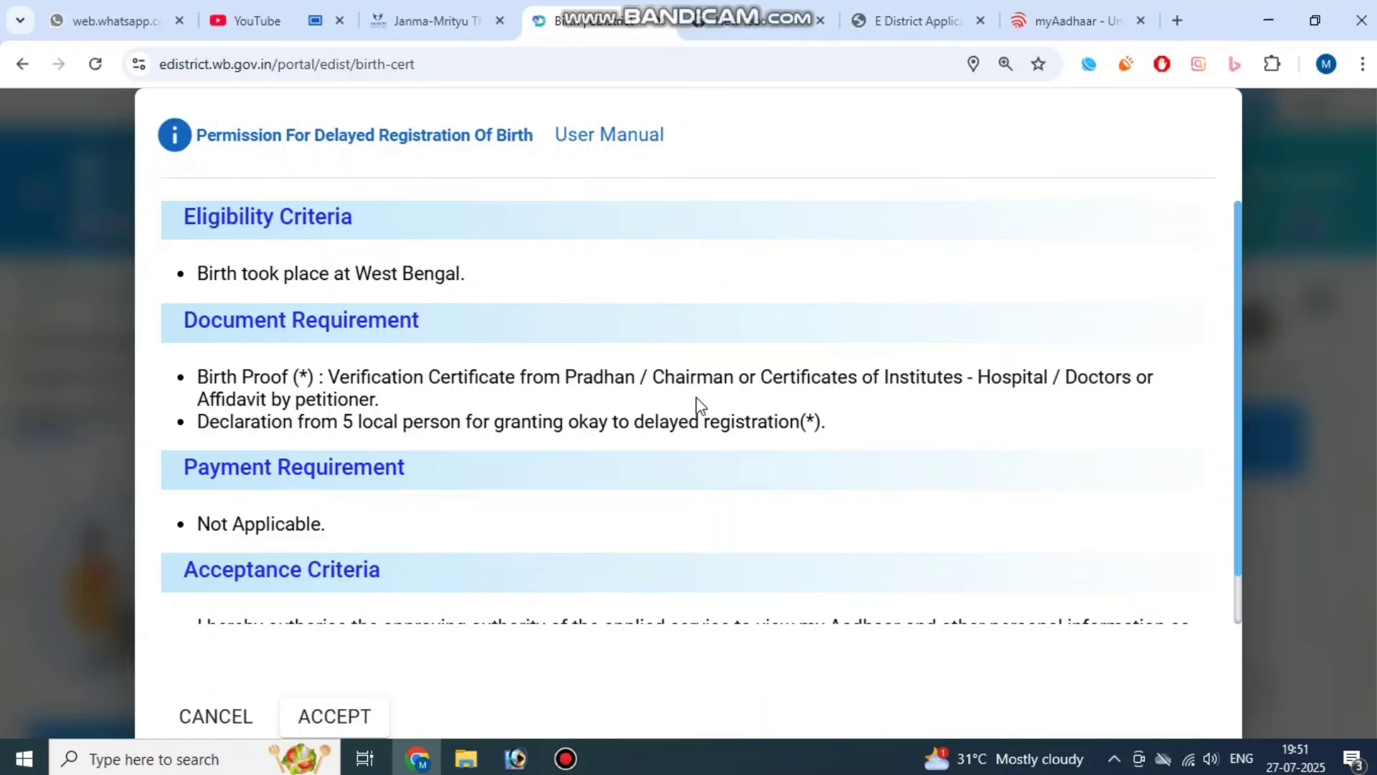
drag(293, 423, 753, 423)
click(546, 446)
click(566, 759)
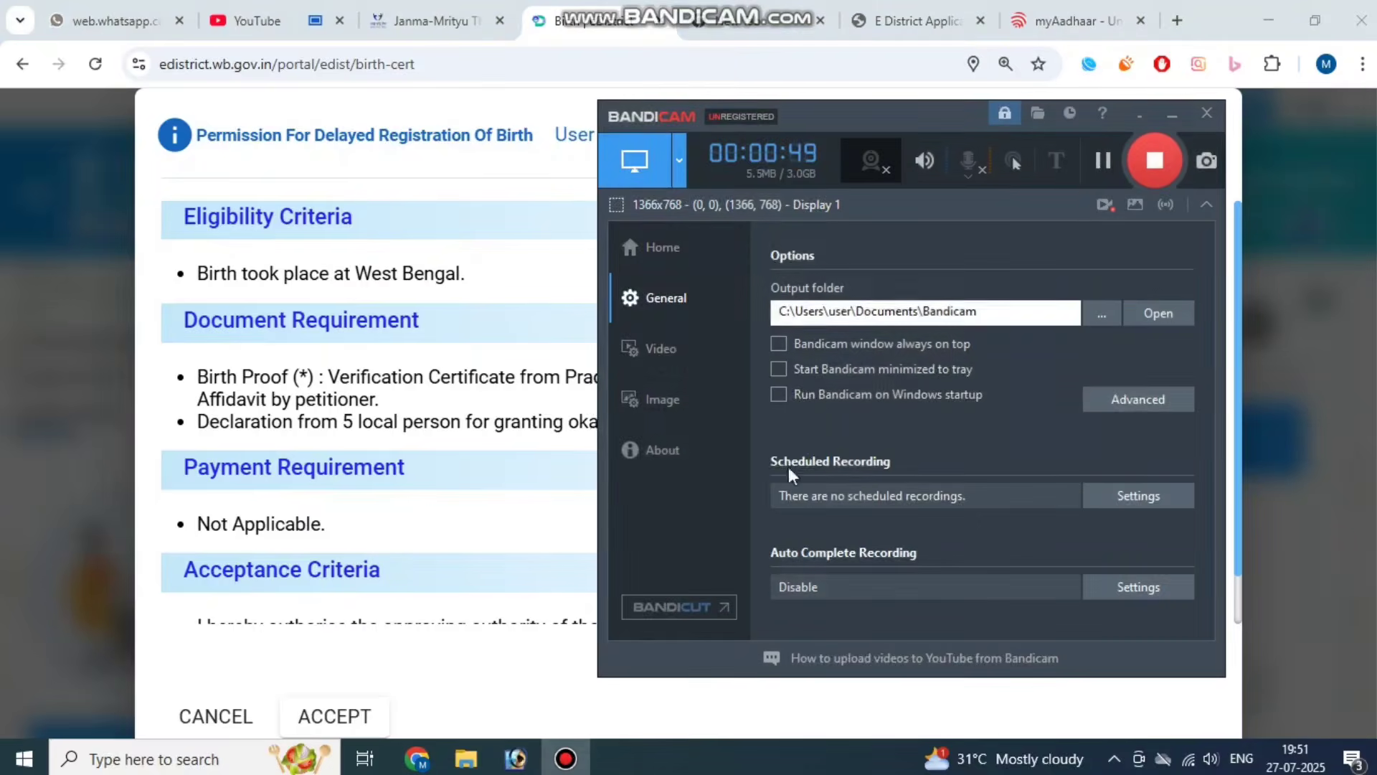
Scroll the topguide.in Permission Certificate article to section 5's Declaration download link
click(1103, 161)
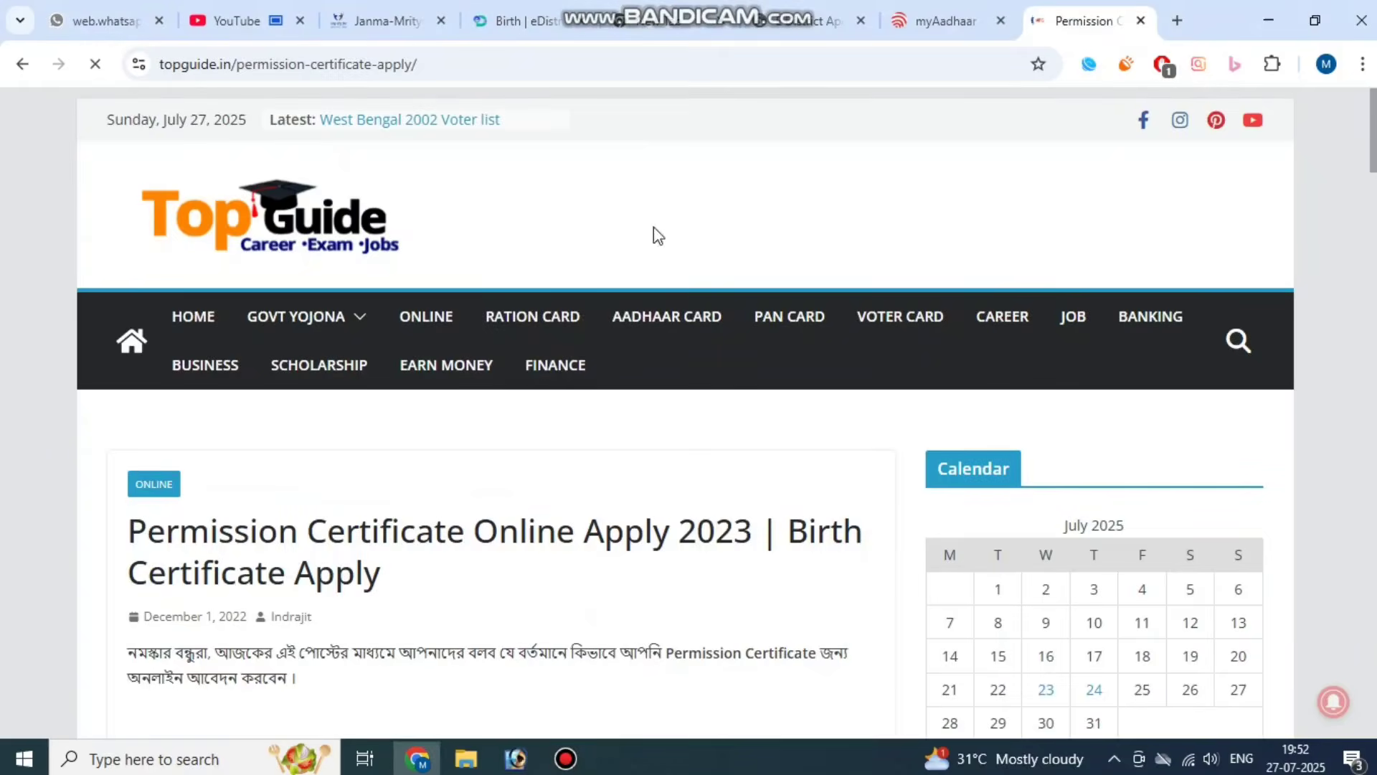
scroll(575, 507, down, 3)
scroll(563, 471, down, 4)
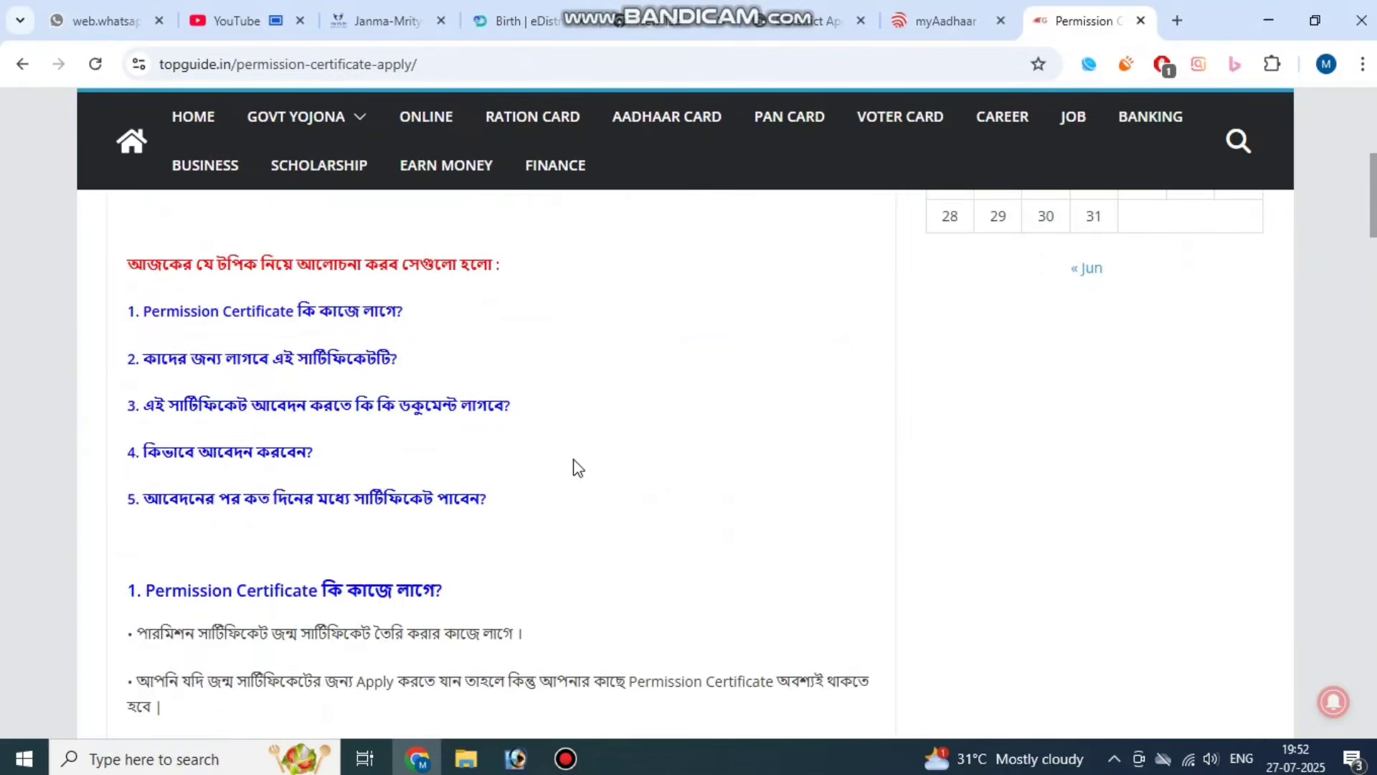
scroll(601, 402, down, 5)
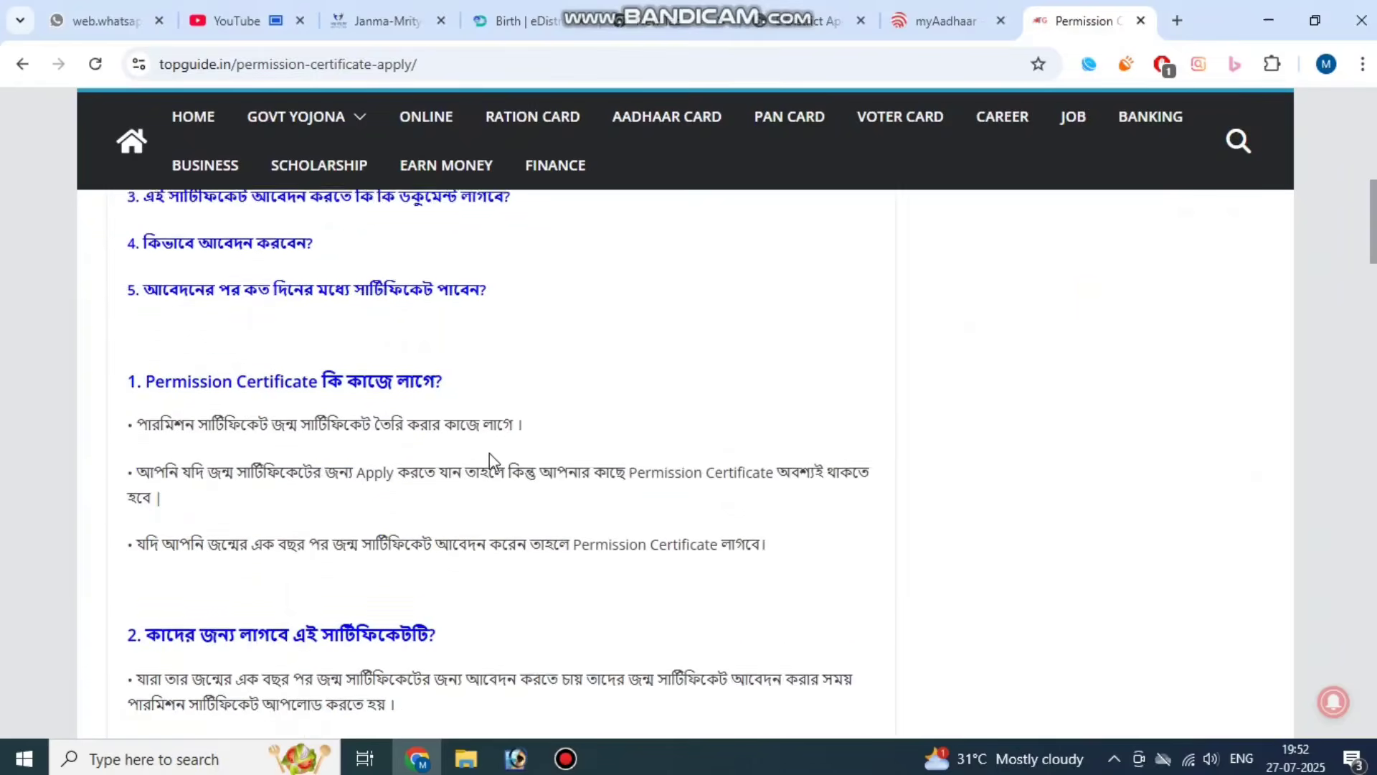
scroll(528, 431, down, 10)
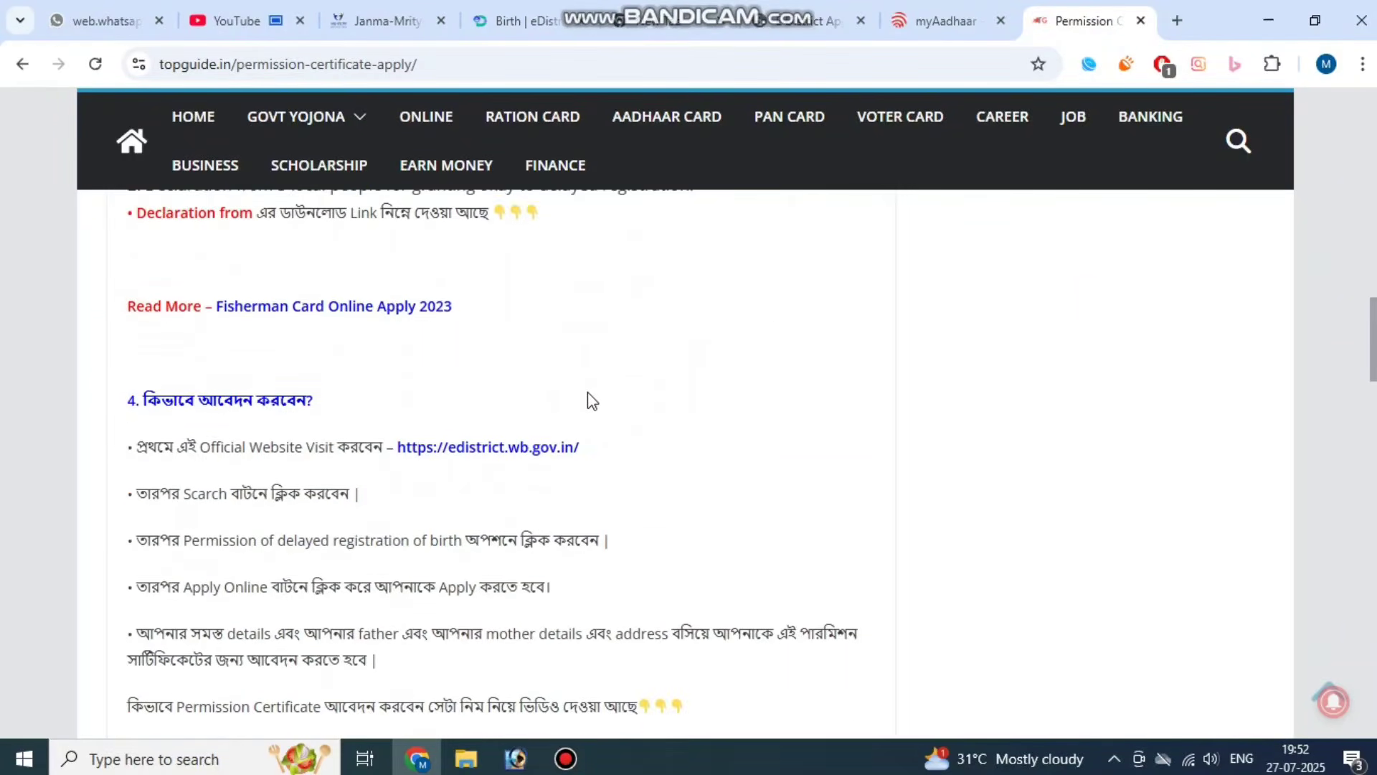
scroll(587, 394, down, 10)
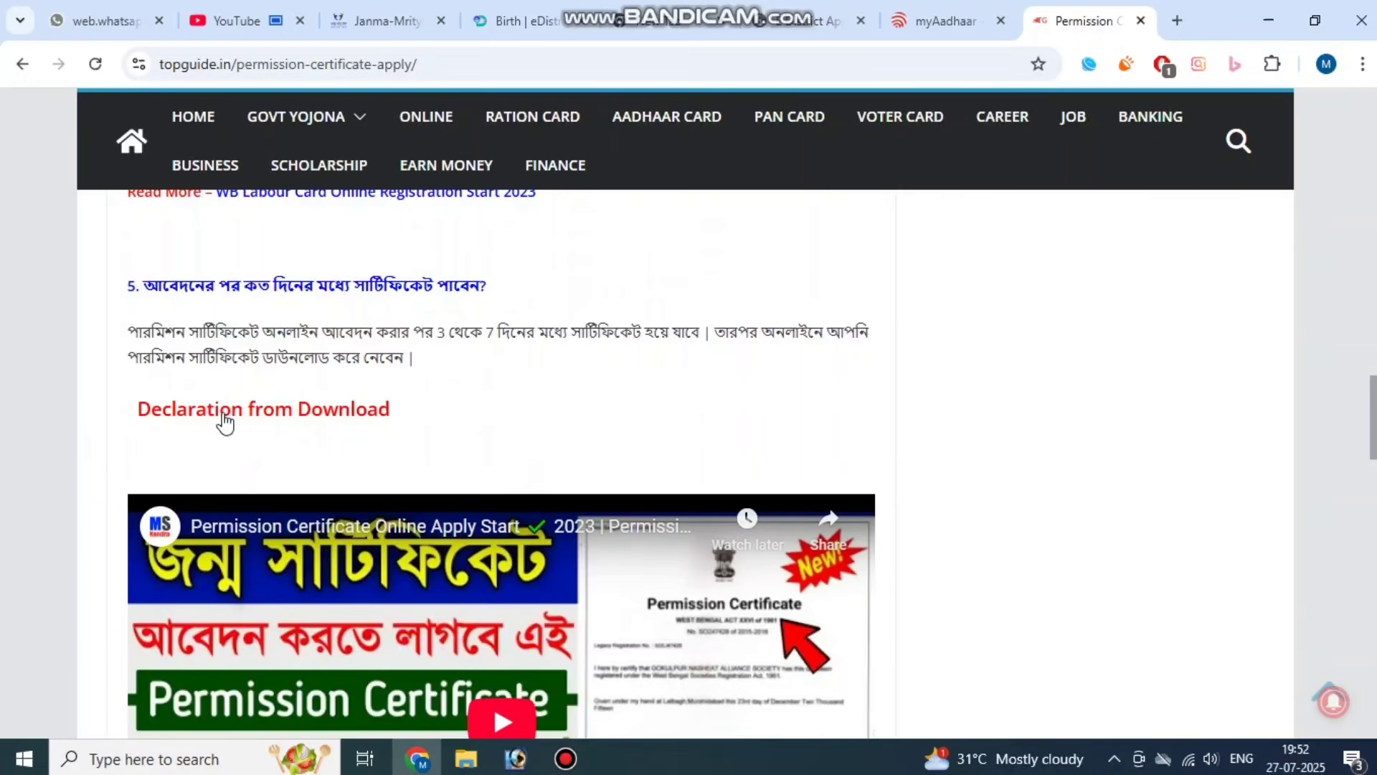
scroll(182, 465, up, 2)
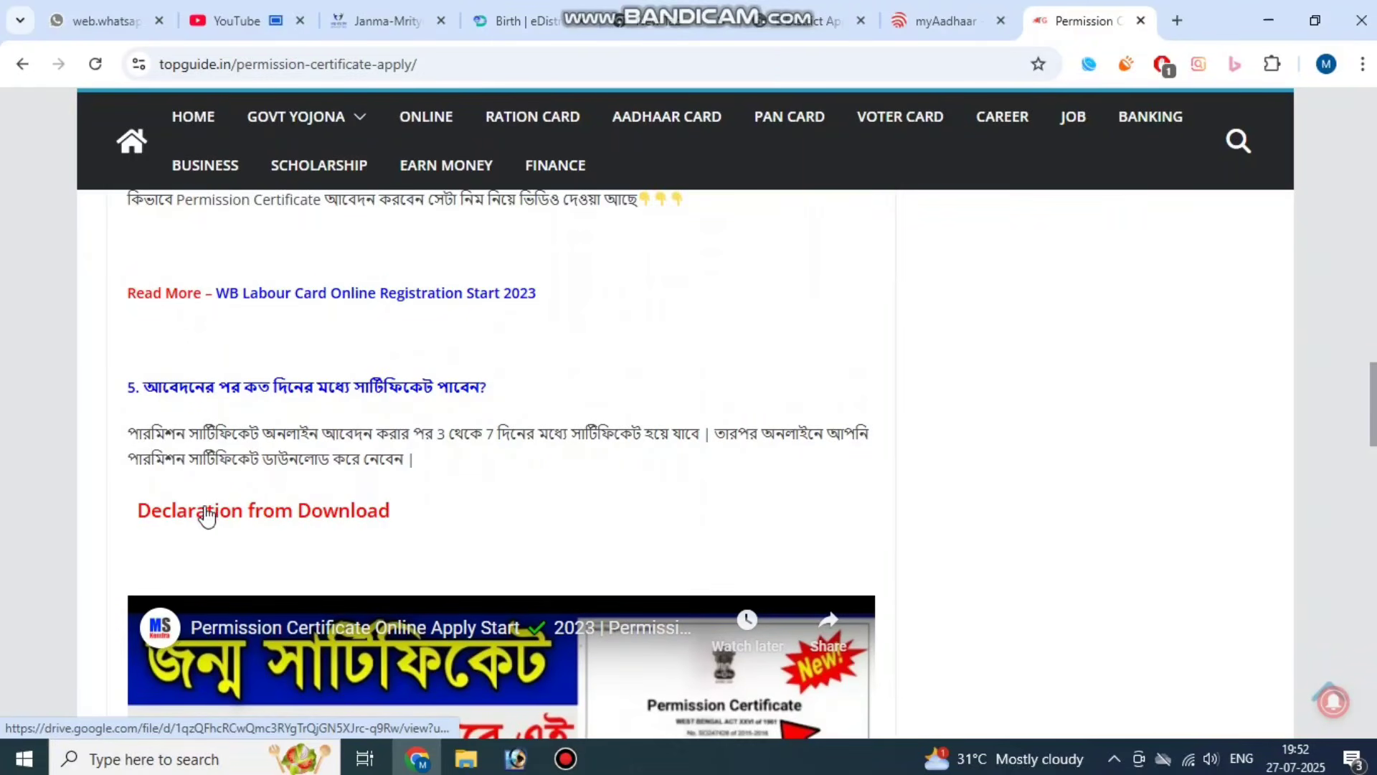
Open the BIRTH AND DEATH 5 PERSON DECLARATION PDF and read through its five-person table
click(247, 518)
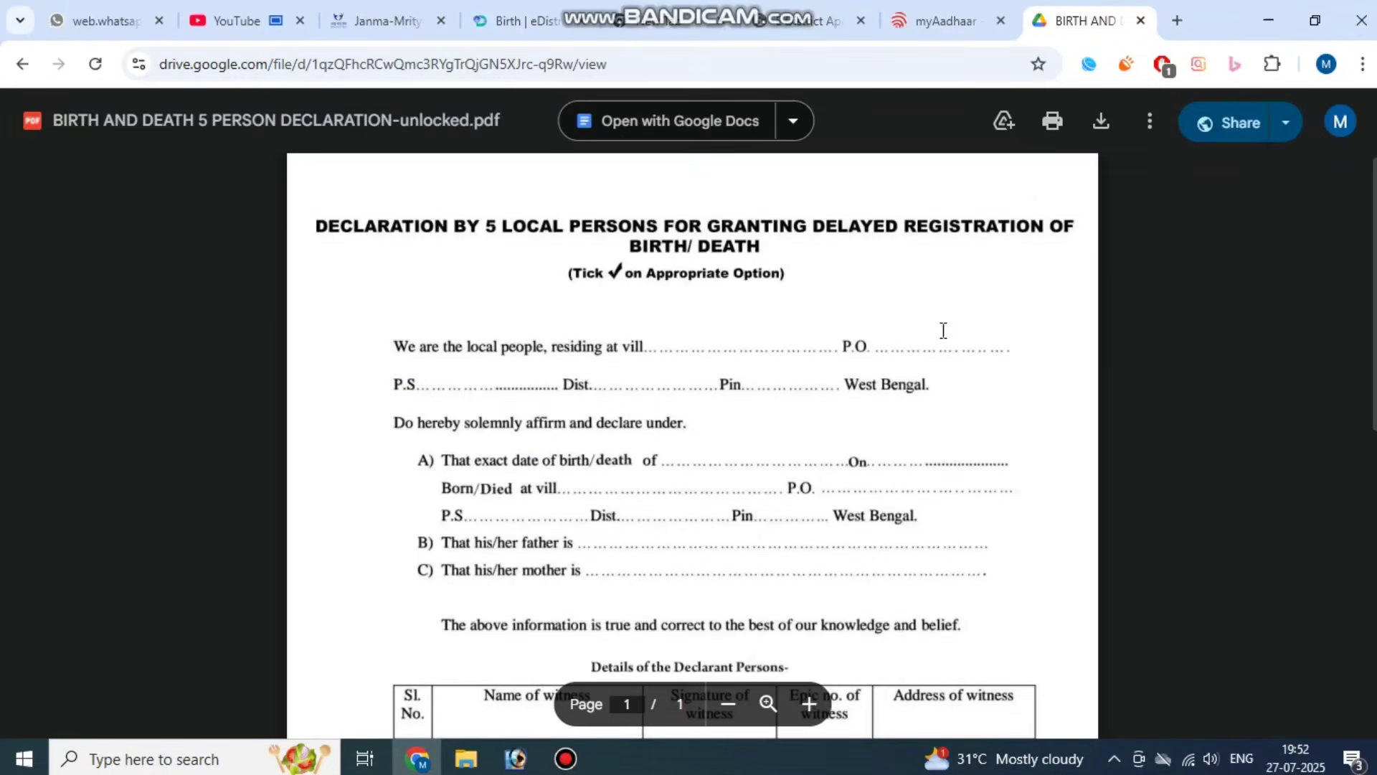
scroll(848, 436, down, 7)
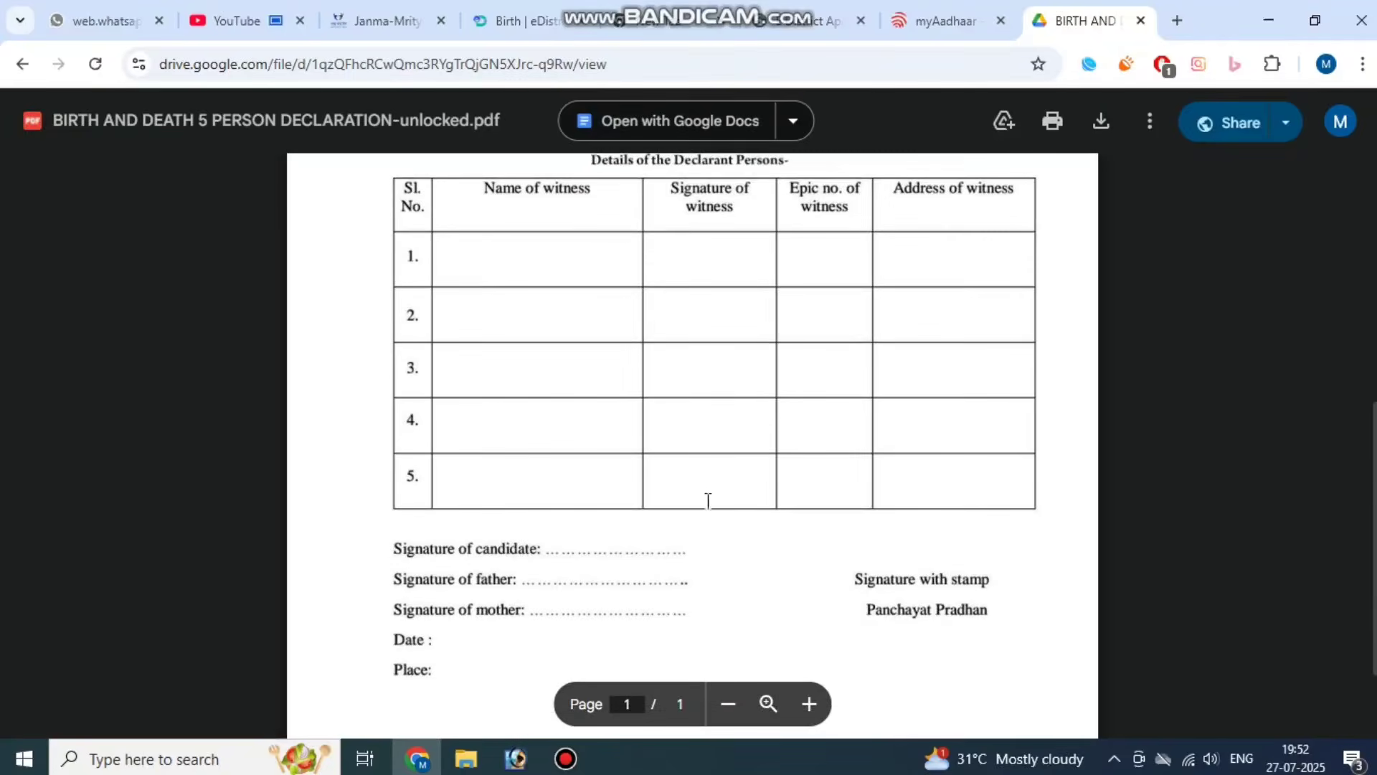
scroll(715, 519, up, 6)
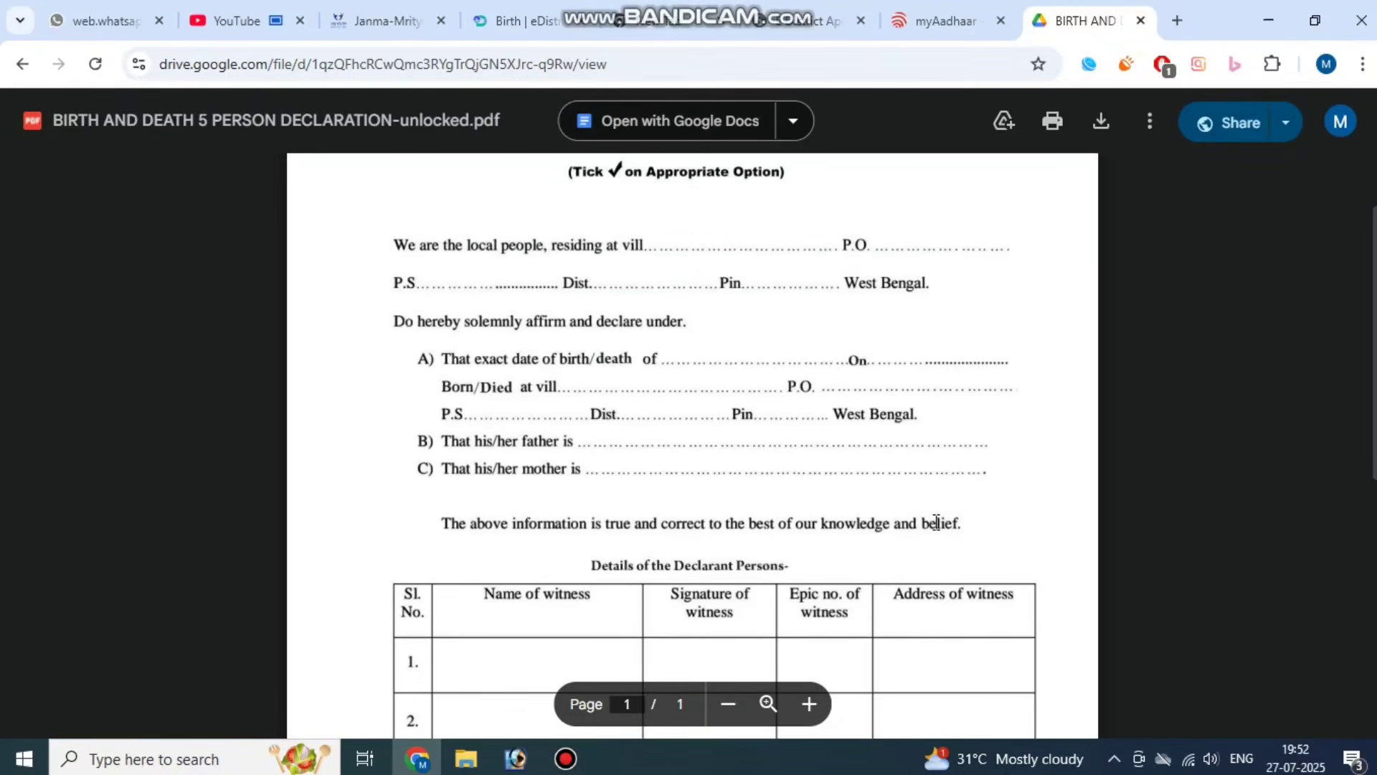
scroll(906, 506, down, 6)
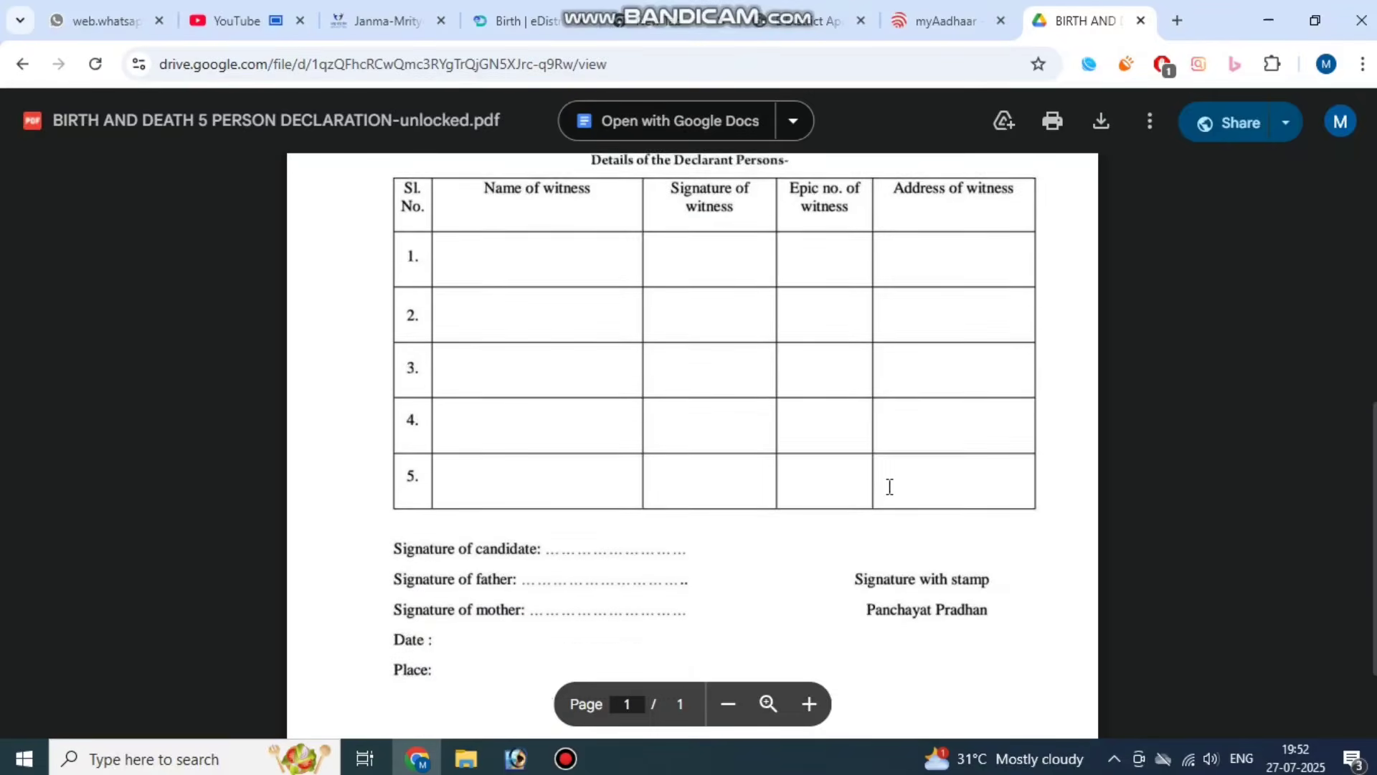
scroll(890, 487, up, 8)
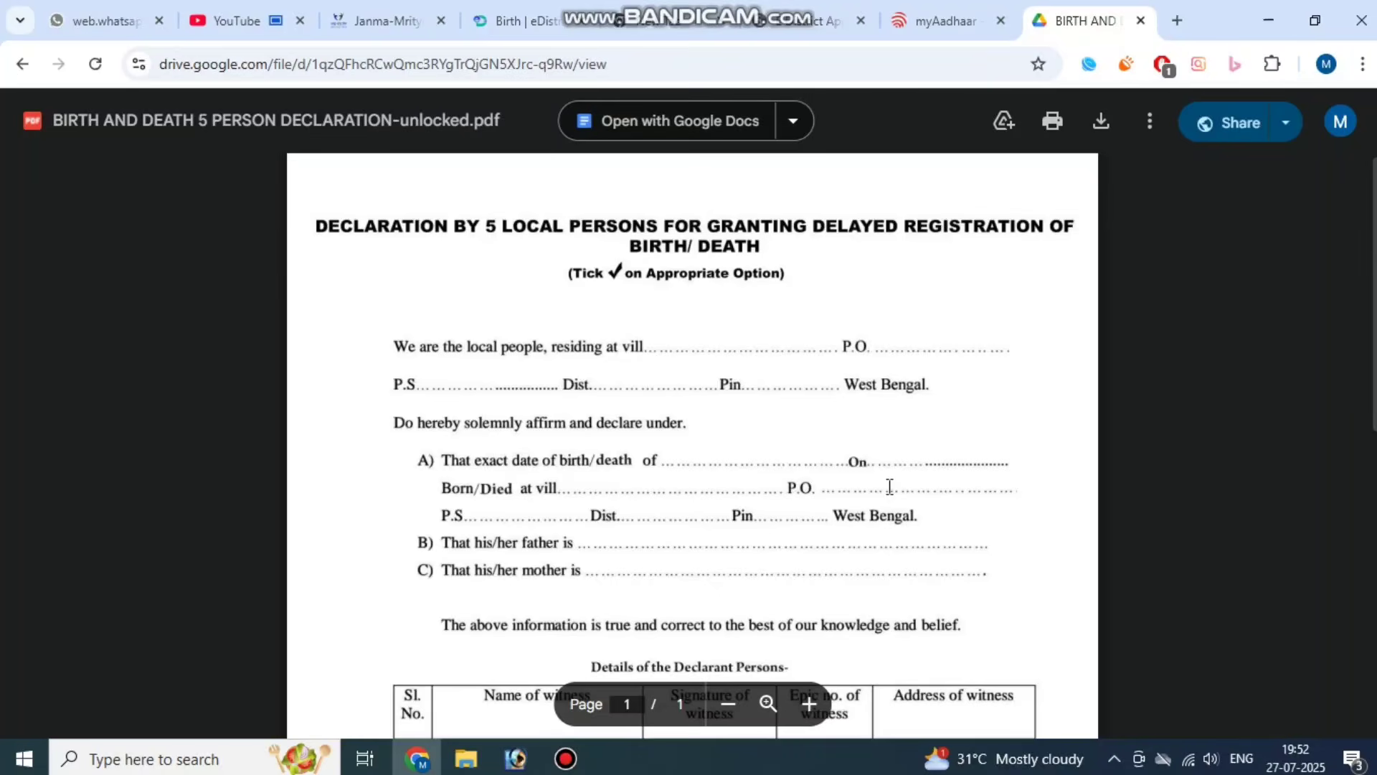
scroll(744, 505, down, 5)
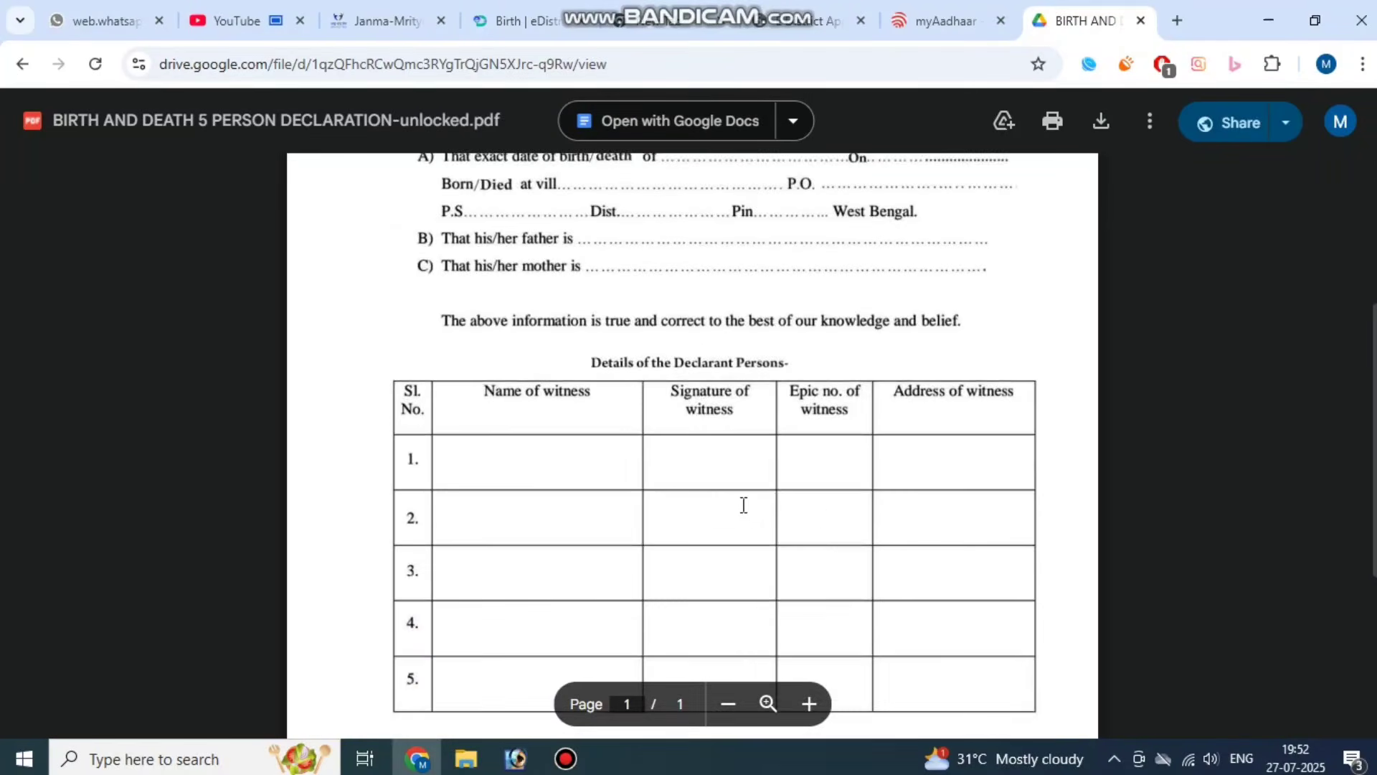
scroll(870, 543, down, 5)
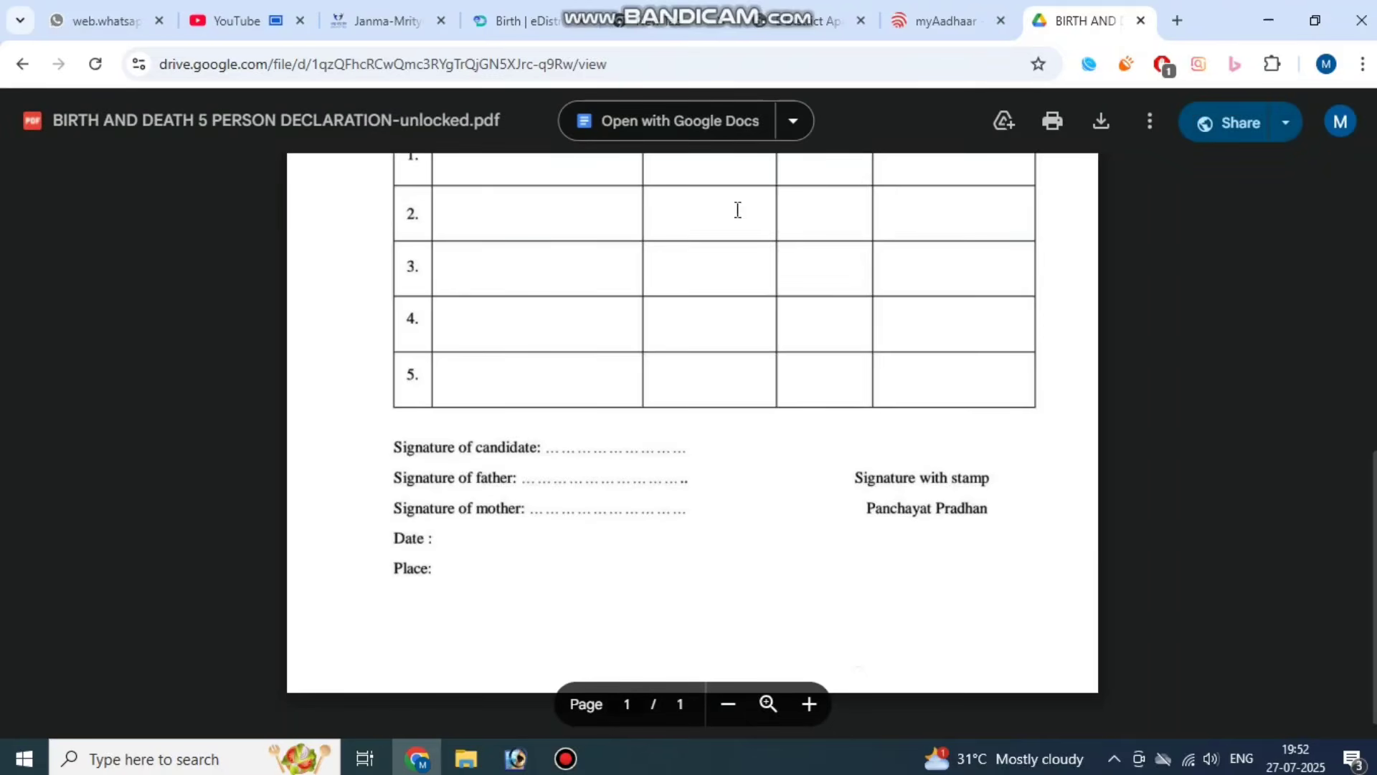
Accept the terms to start the application and set the applicant's salutation to Mr
click(565, 758)
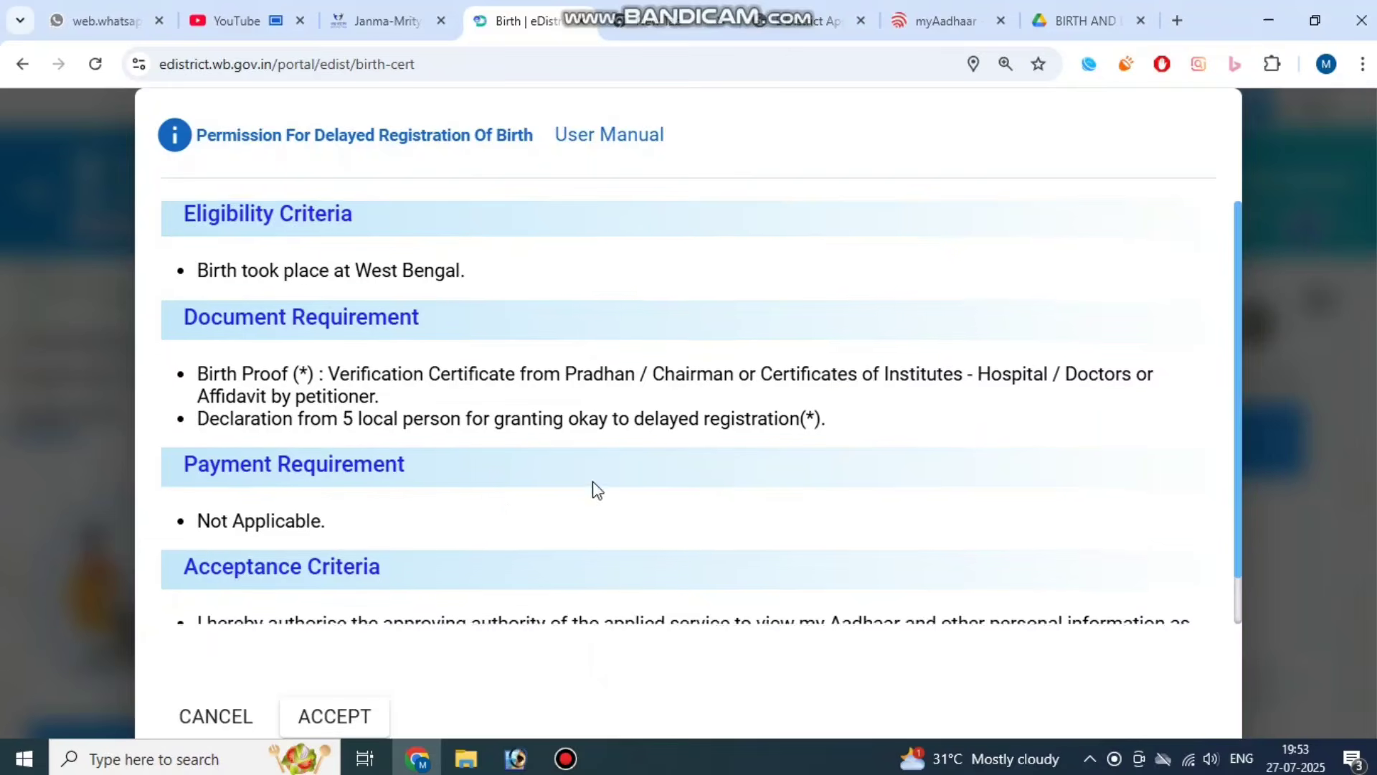
scroll(566, 506, down, 1)
click(344, 720)
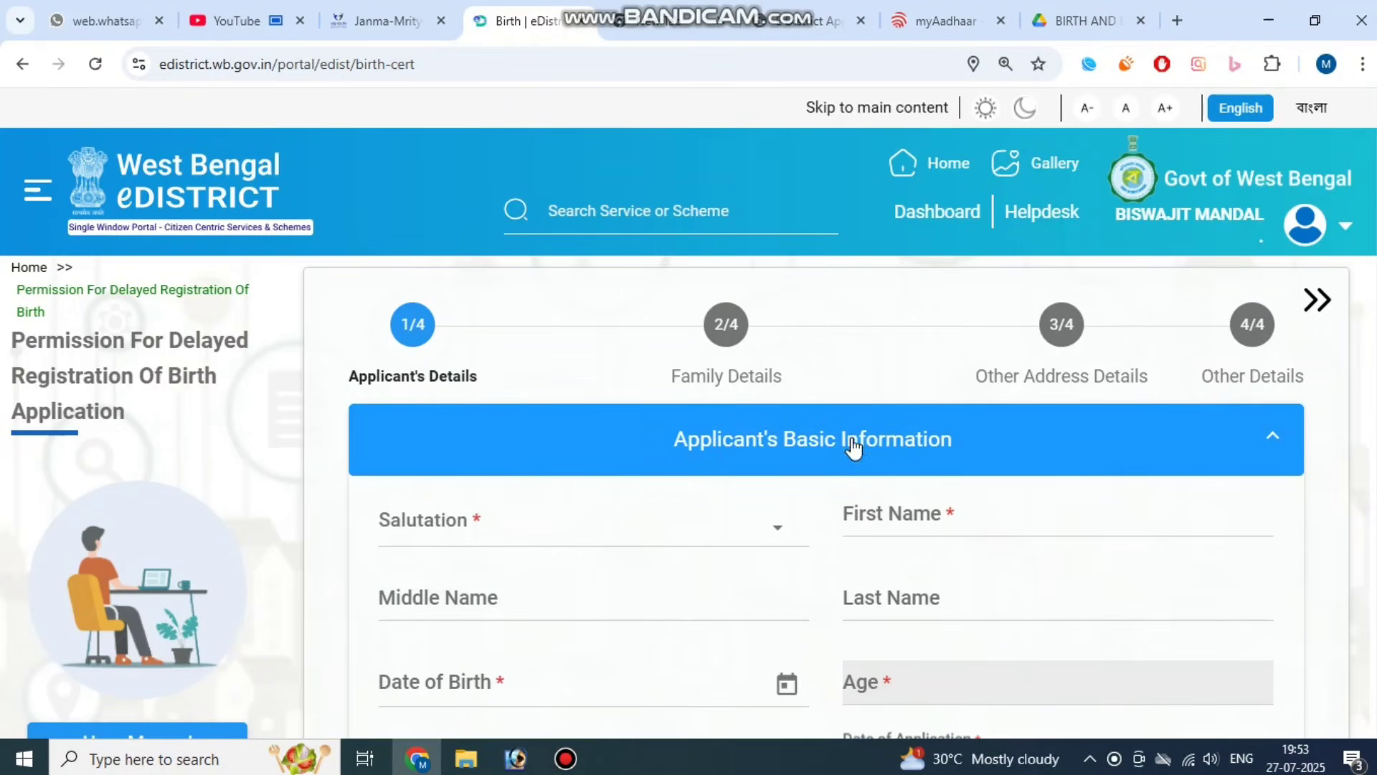
scroll(854, 446, down, 1)
click(568, 414)
click(500, 477)
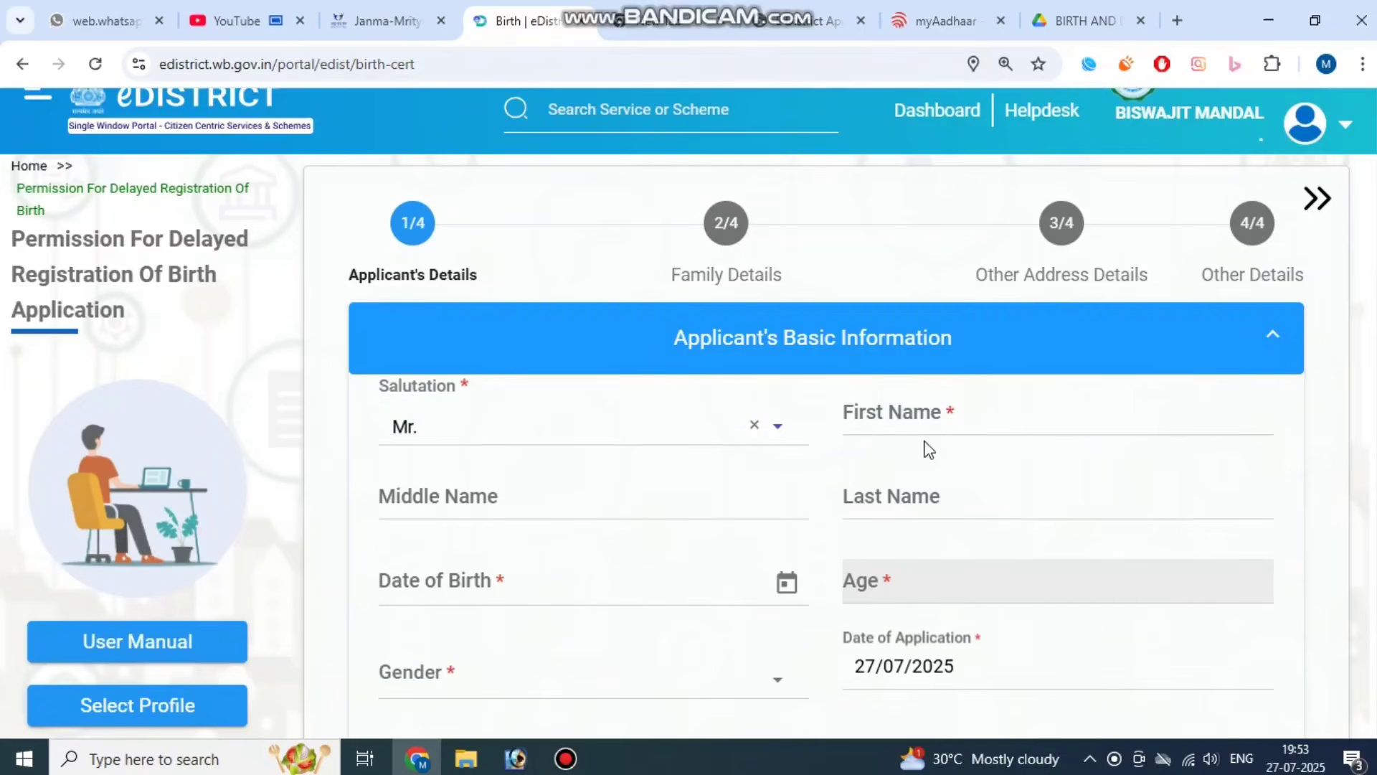
scroll(1011, 507, down, 1)
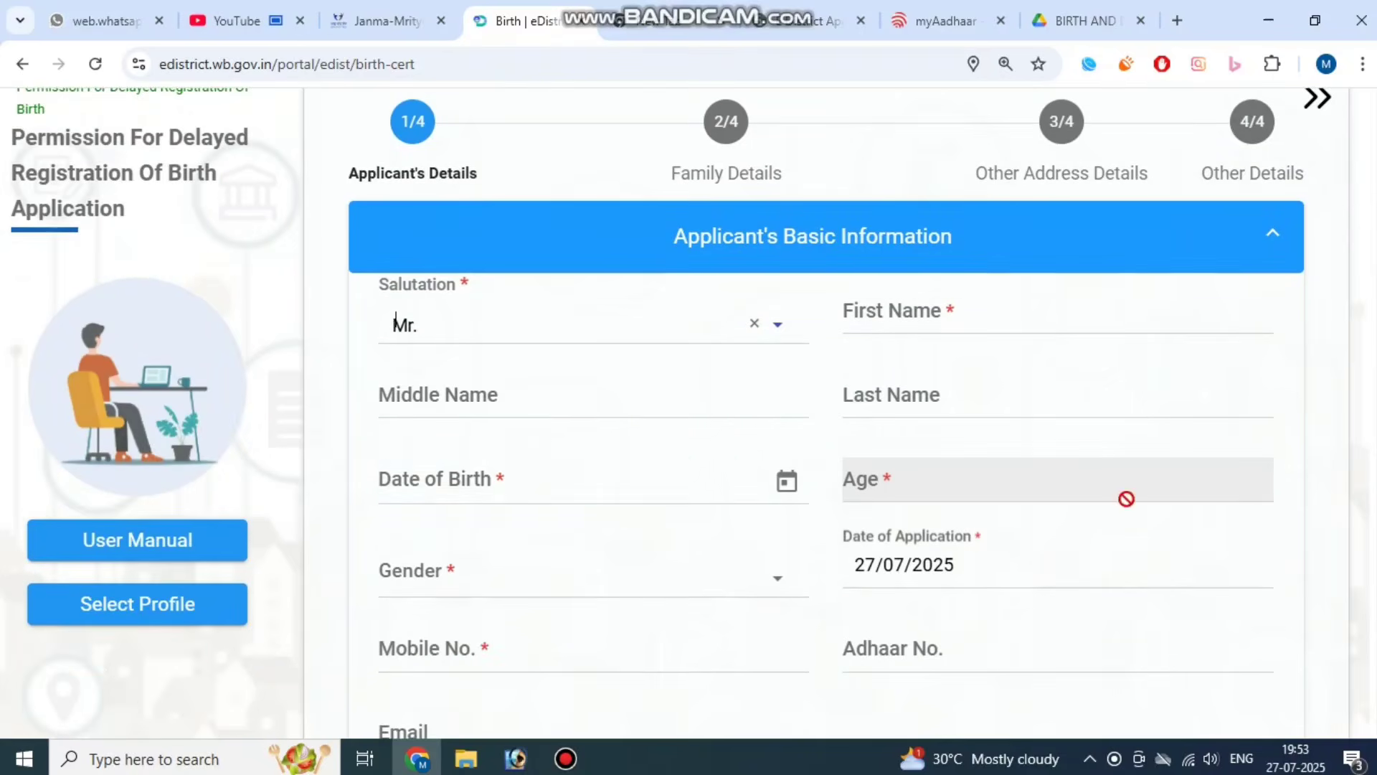
scroll(634, 481, down, 2)
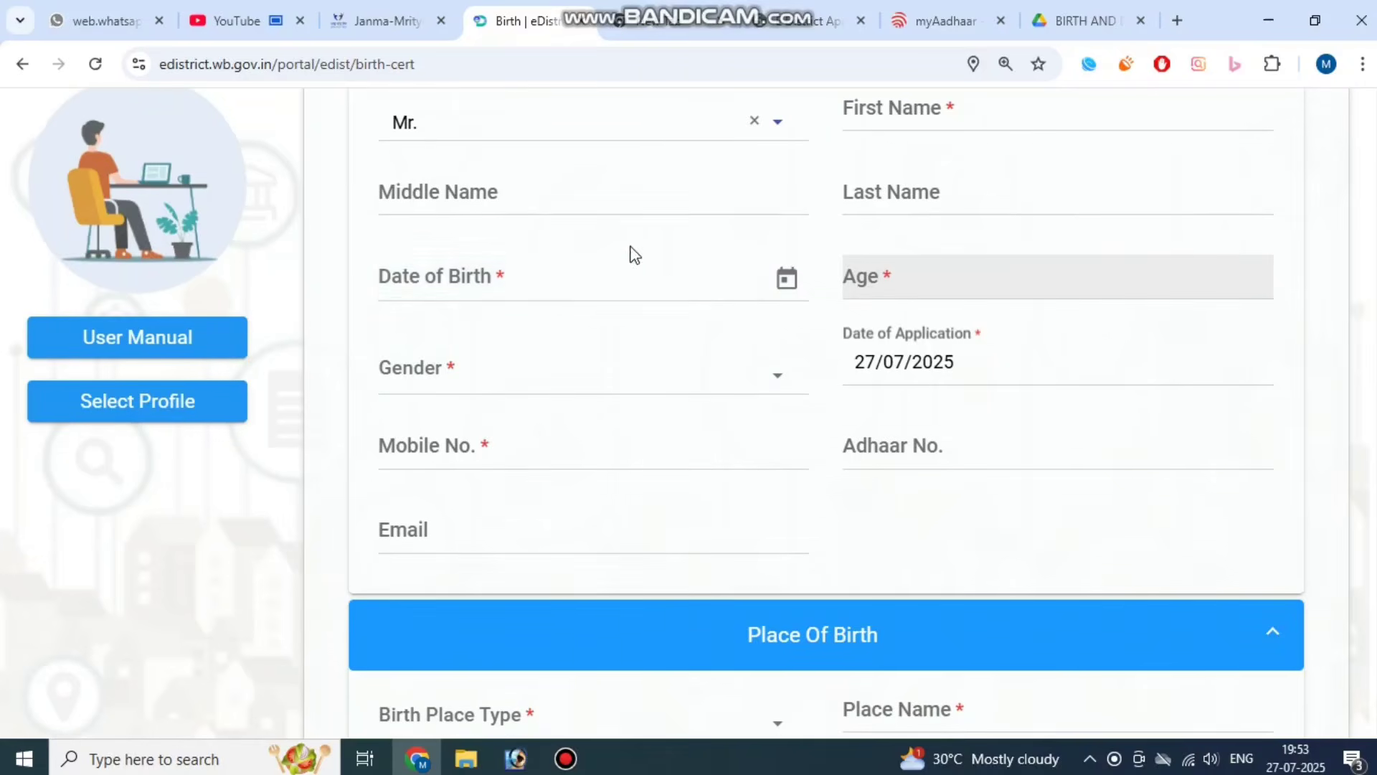
click(638, 274)
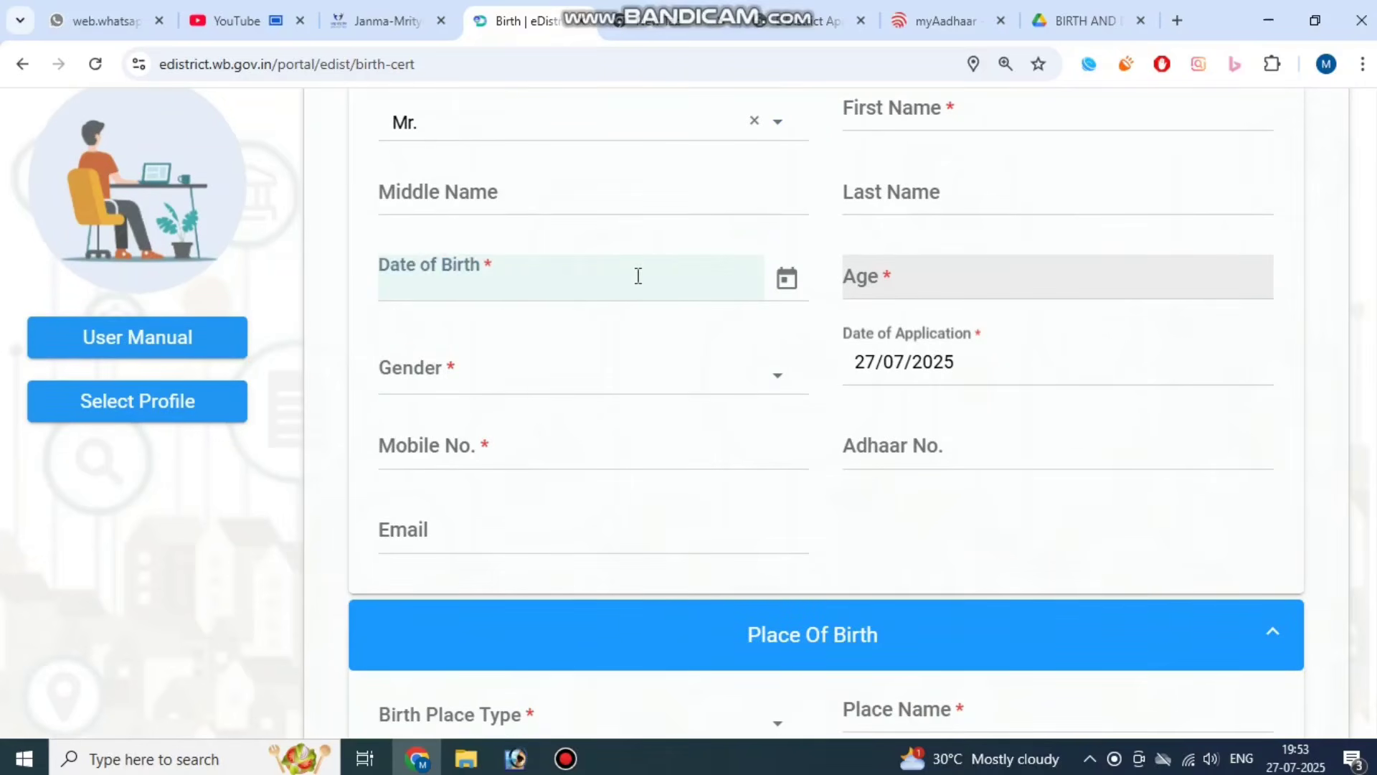
click(787, 278)
click(481, 347)
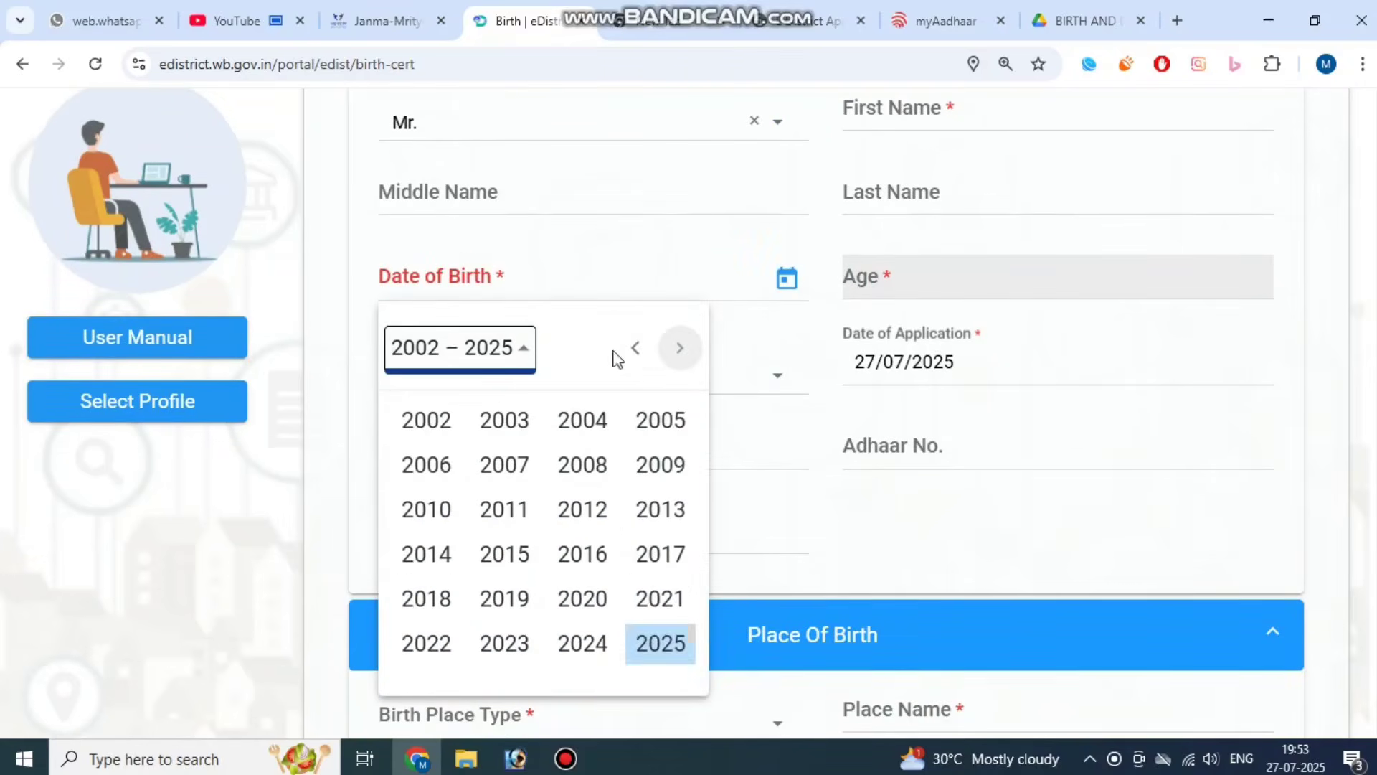
click(636, 348)
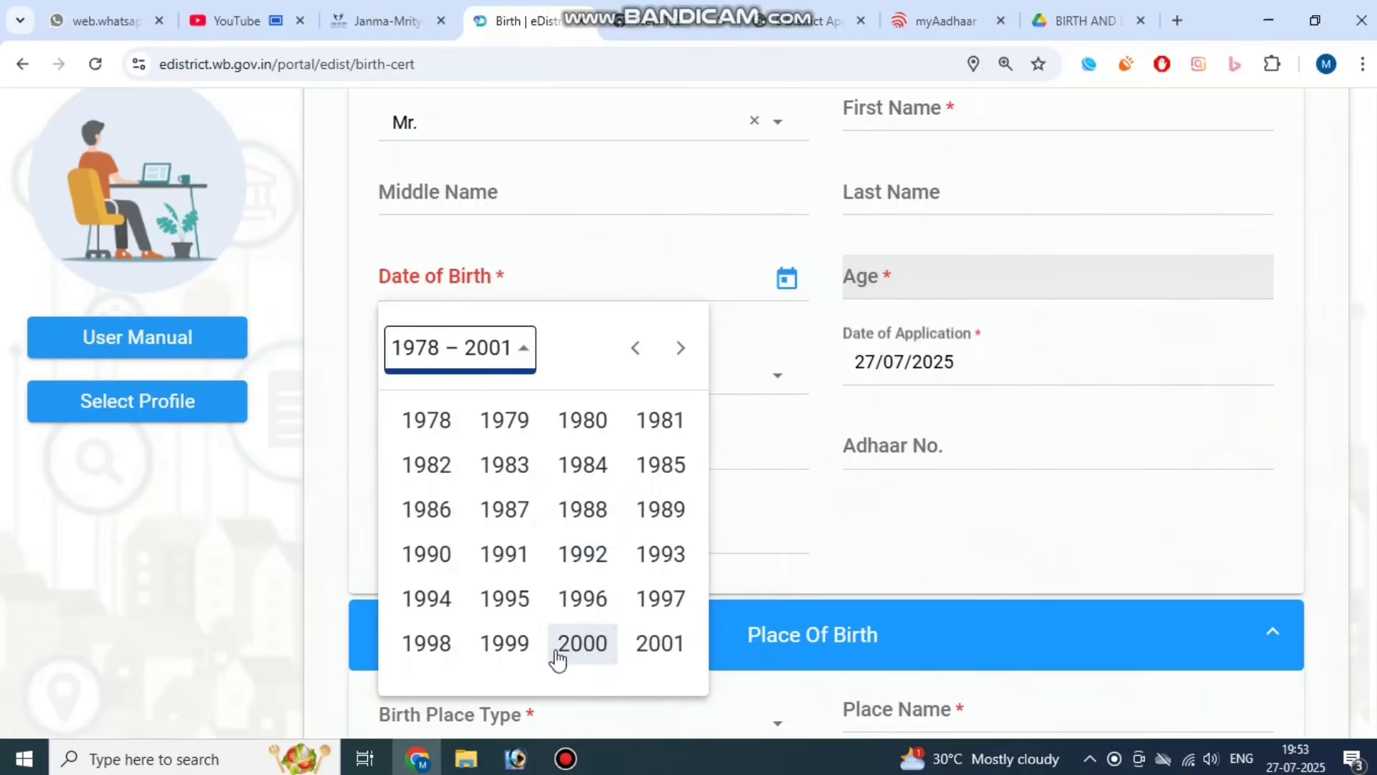
click(441, 643)
click(663, 558)
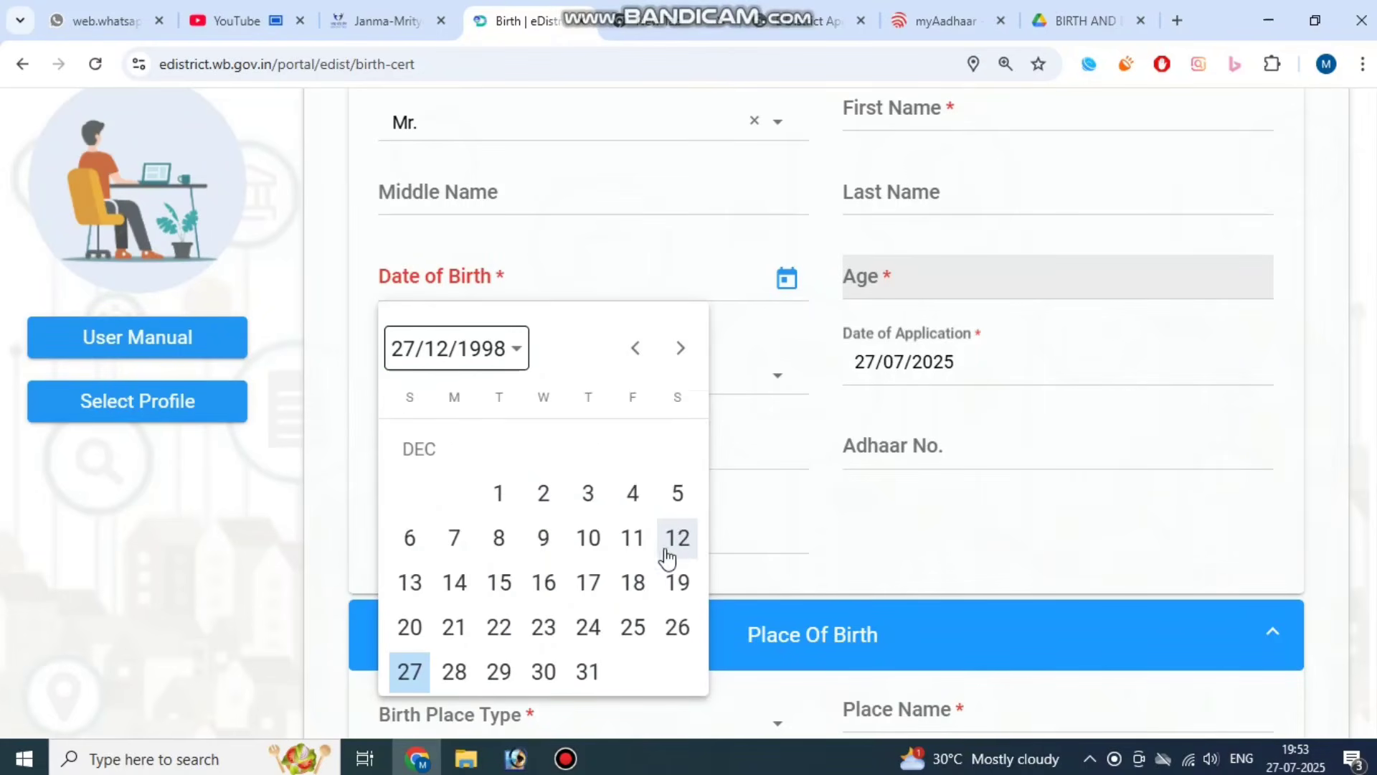
click(498, 541)
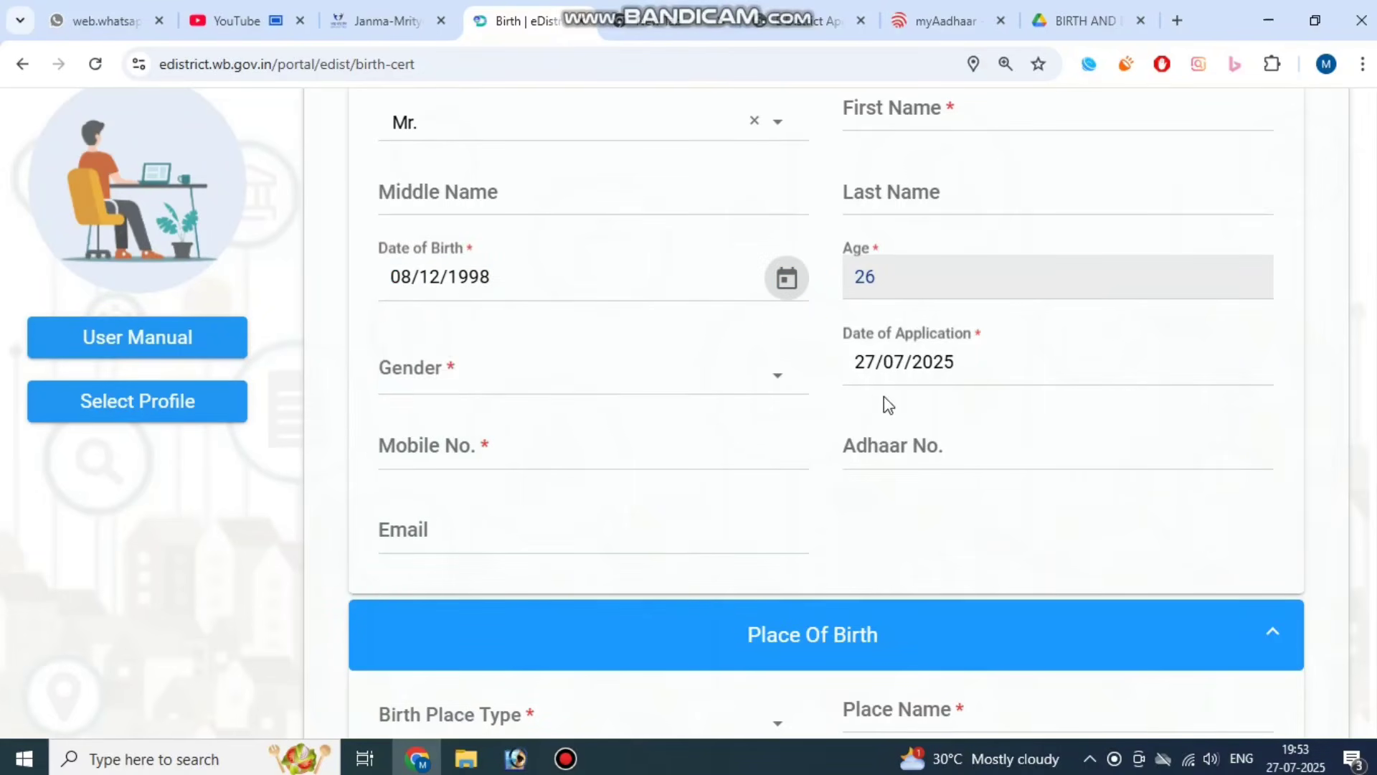
Set the applicant's gender to Male
click(624, 362)
click(567, 420)
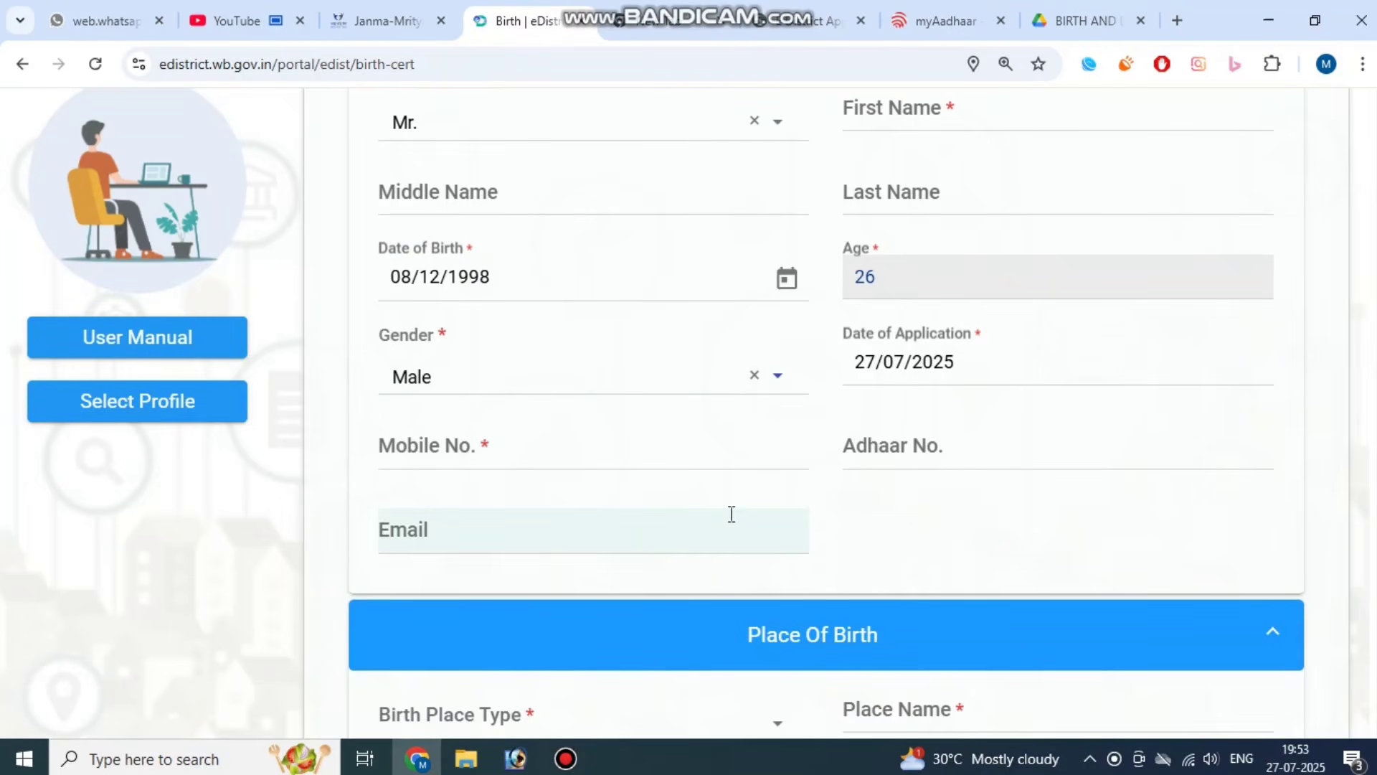
scroll(753, 512, down, 4)
scroll(774, 437, up, 2)
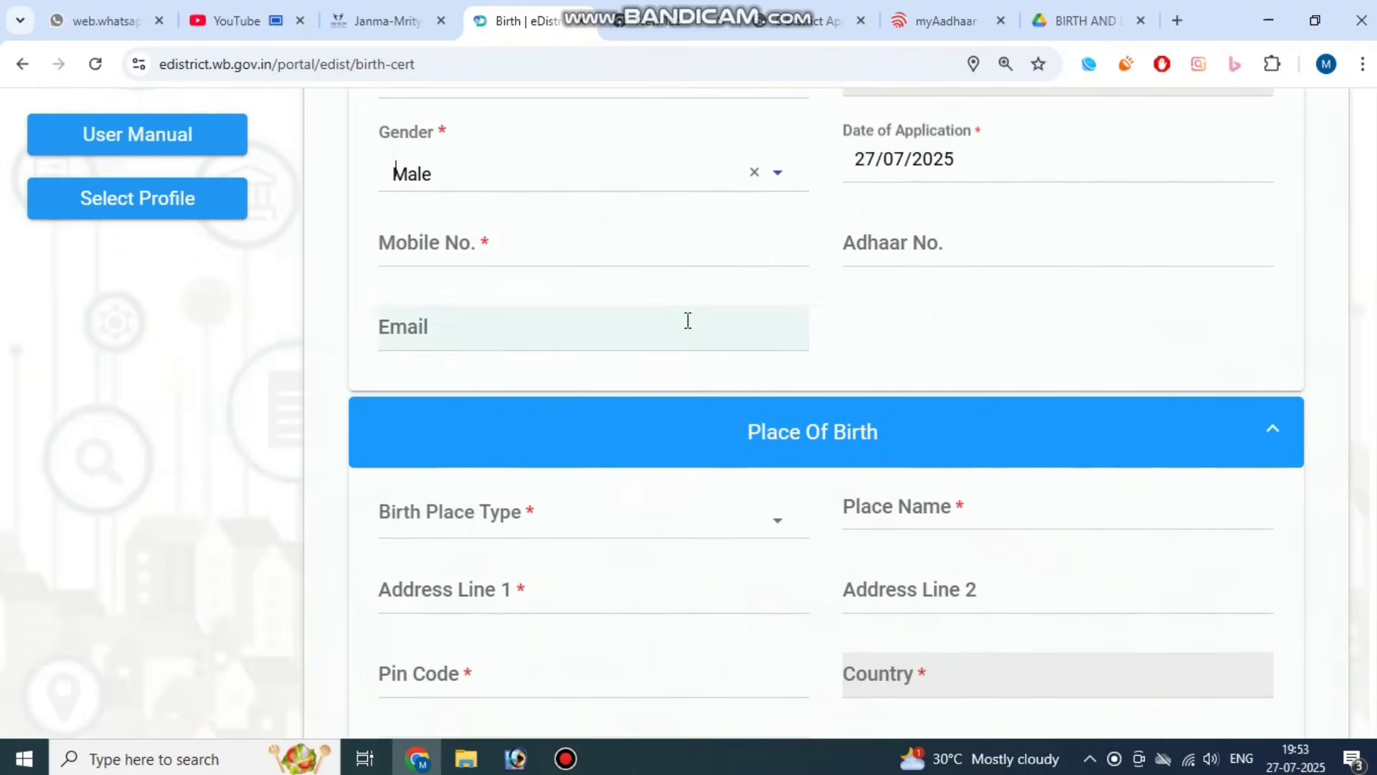
Verify the applicant's mobile number by entering the six-digit OTP and validating it
click(566, 758)
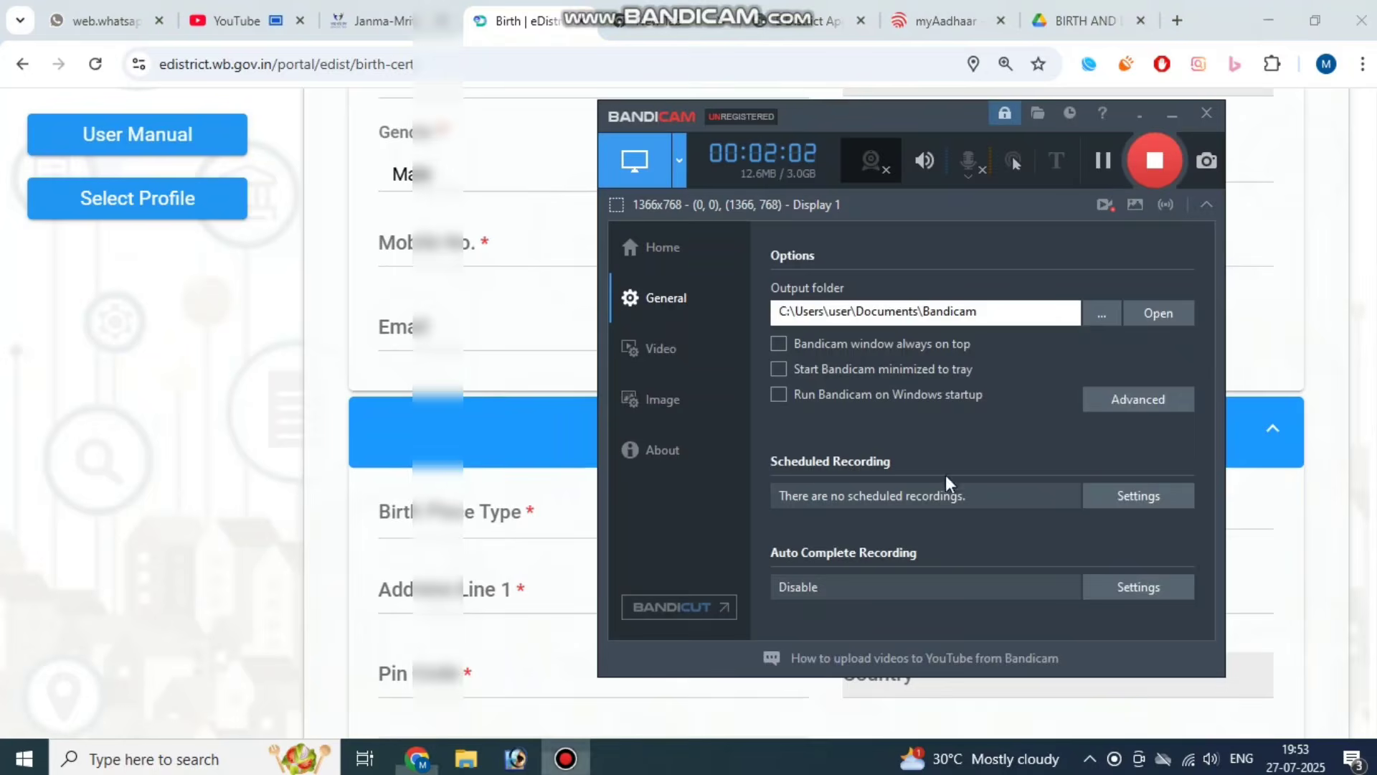
click(1172, 113)
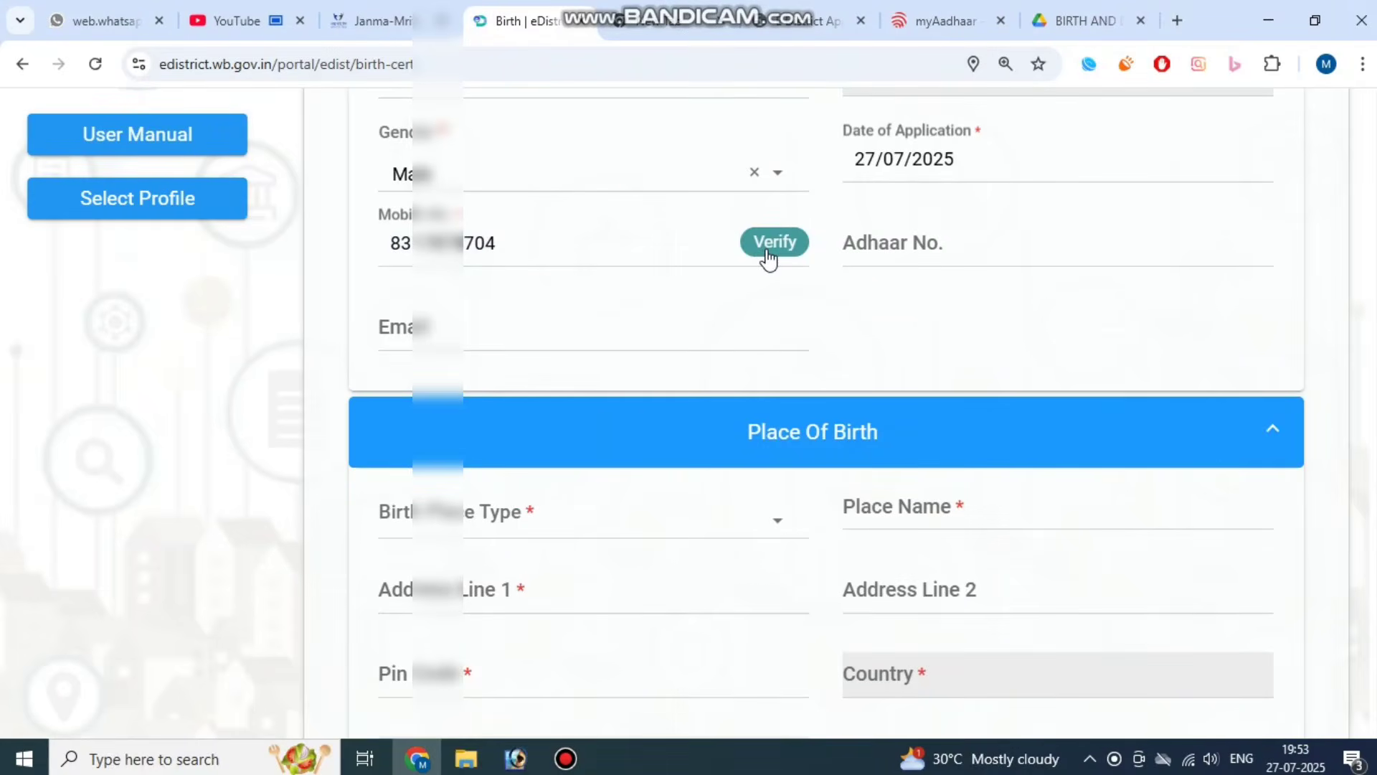
click(766, 248)
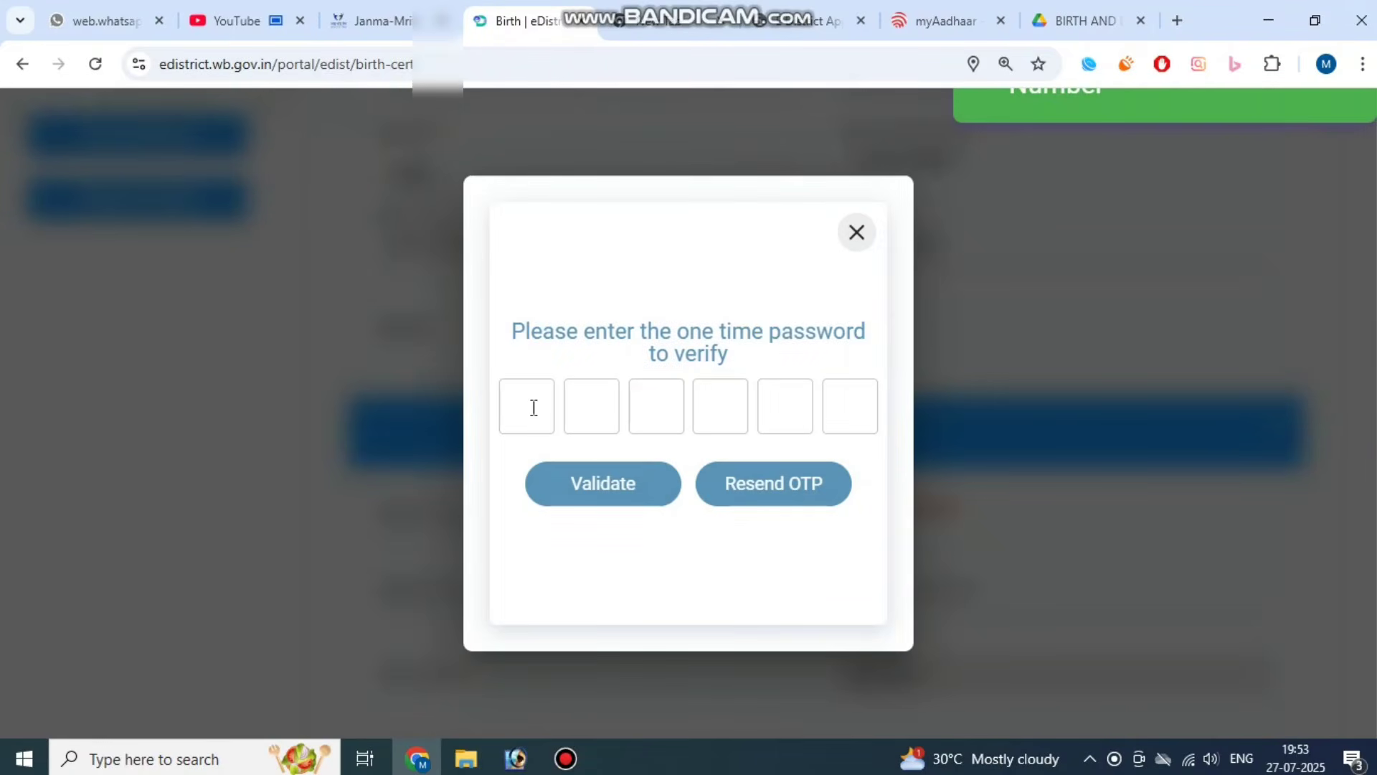
click(534, 407)
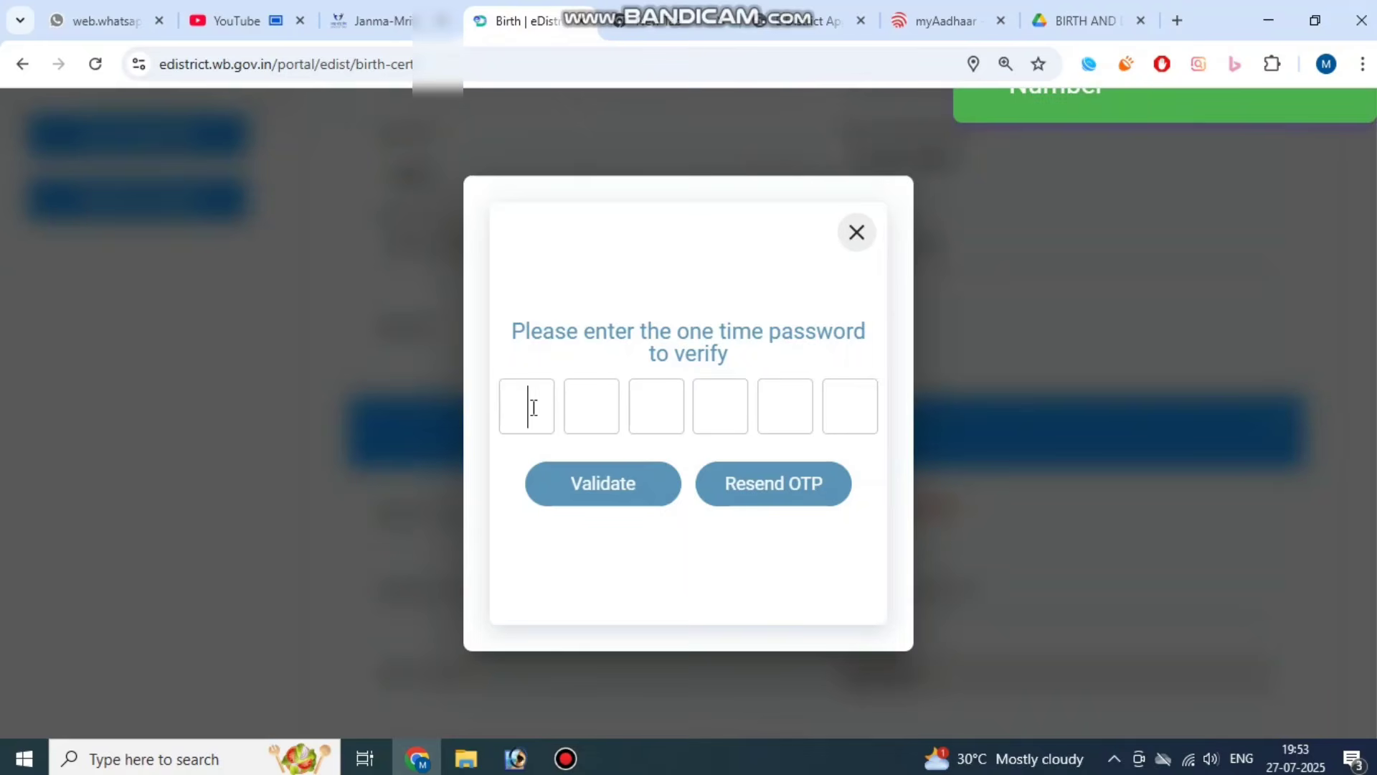
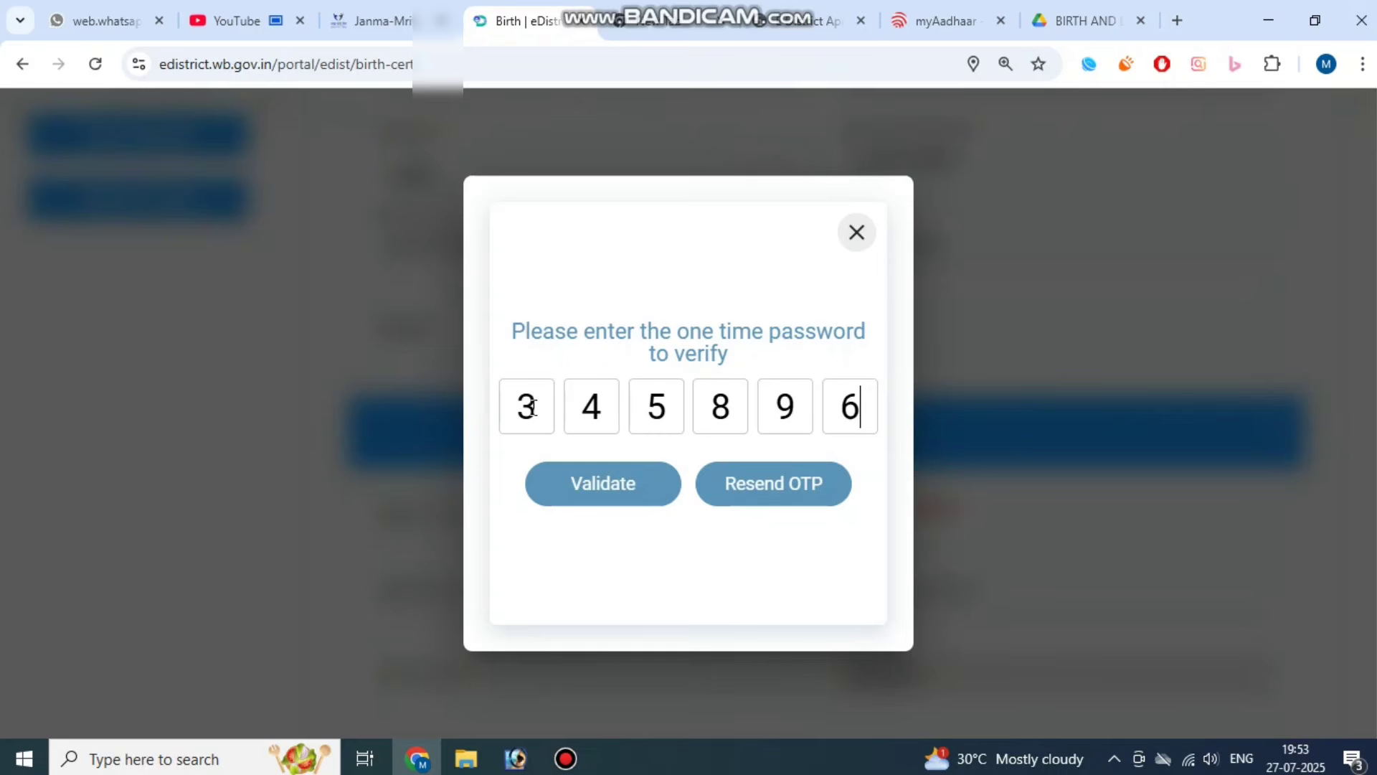
click(643, 483)
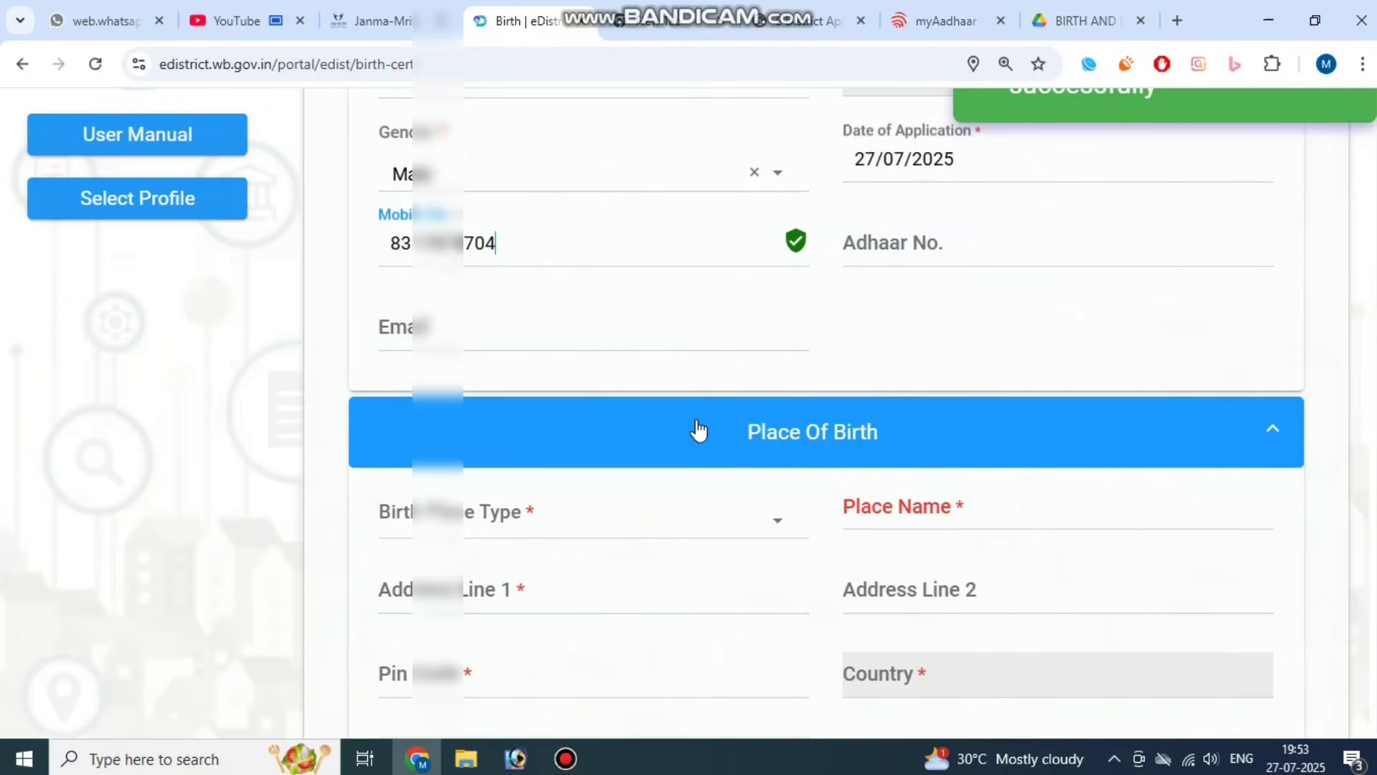
scroll(753, 467, down, 3)
Set the birth place type to Hospital and the district to South 24 Parganas
click(511, 318)
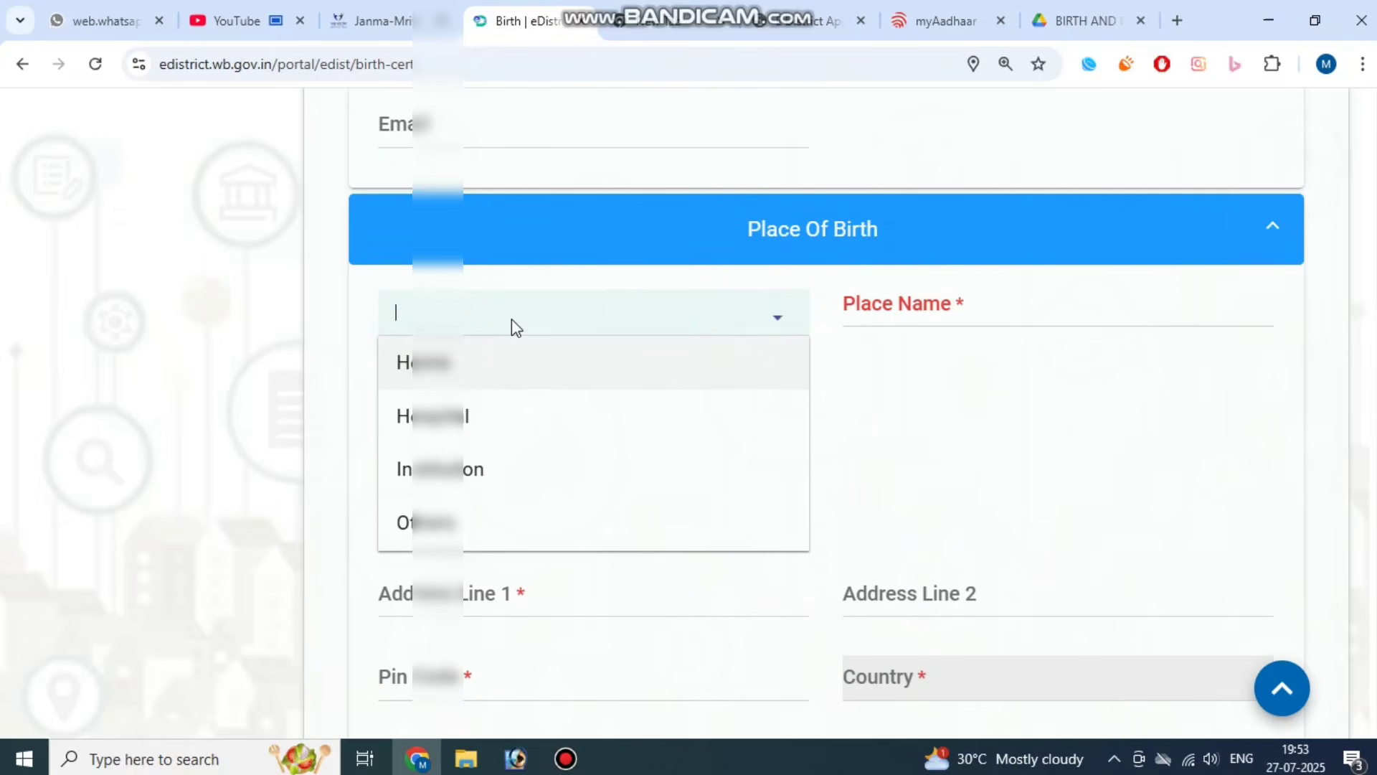
click(514, 418)
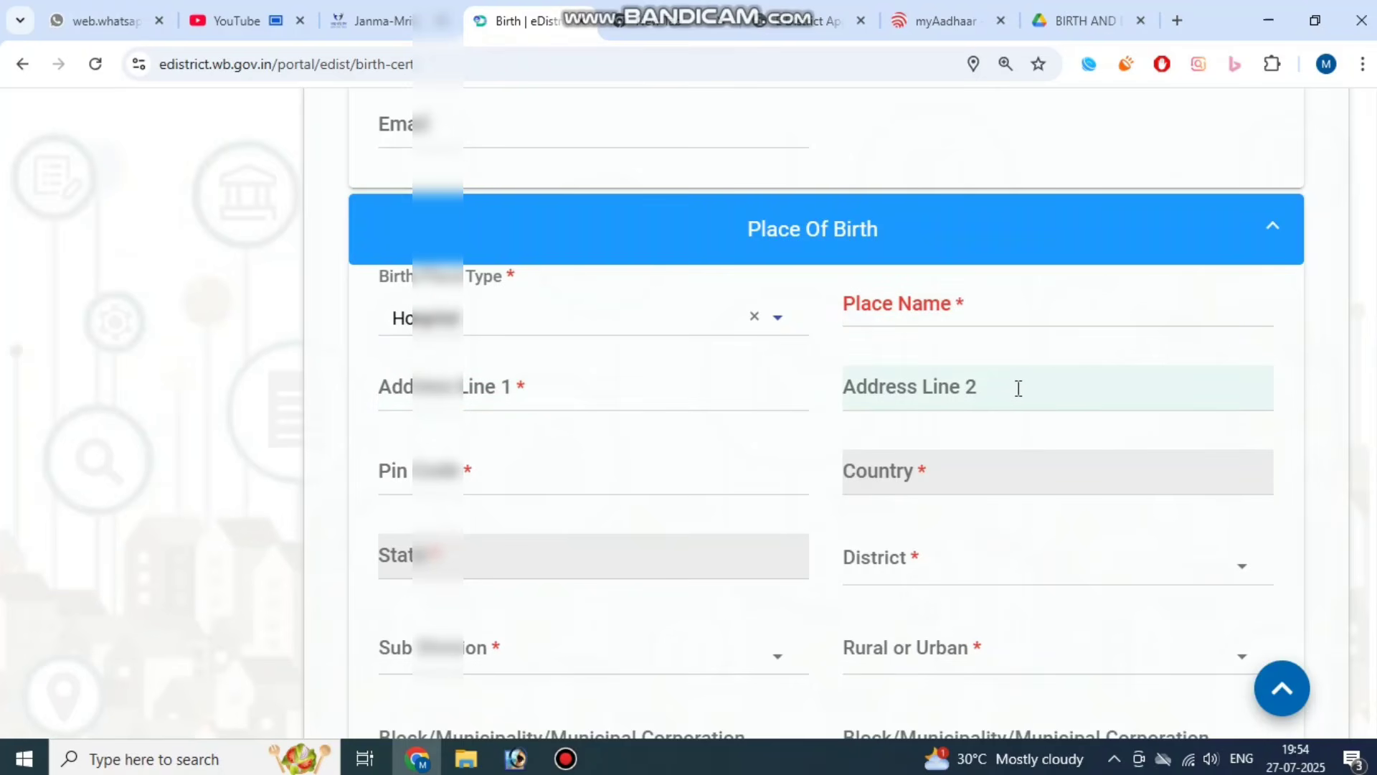
scroll(790, 488, down, 1)
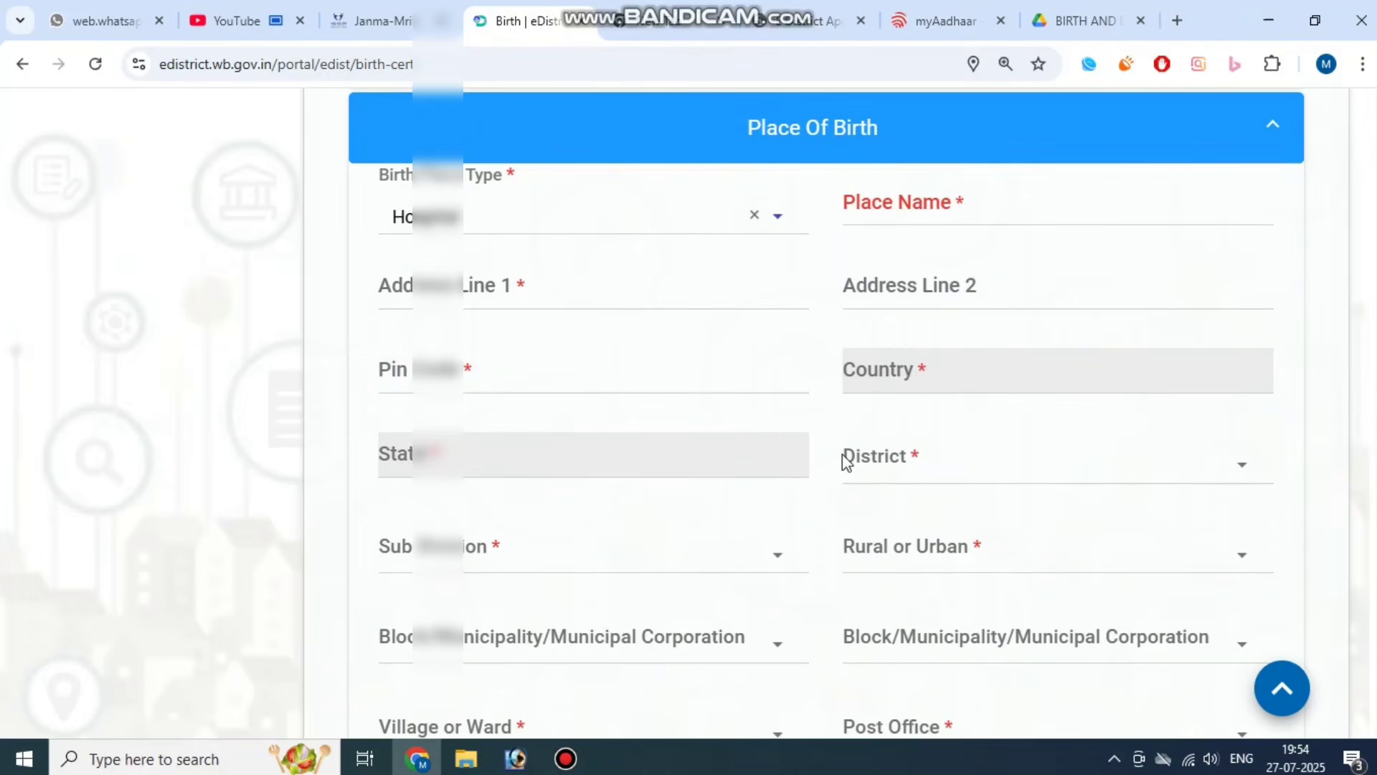
scroll(1033, 473, down, 1)
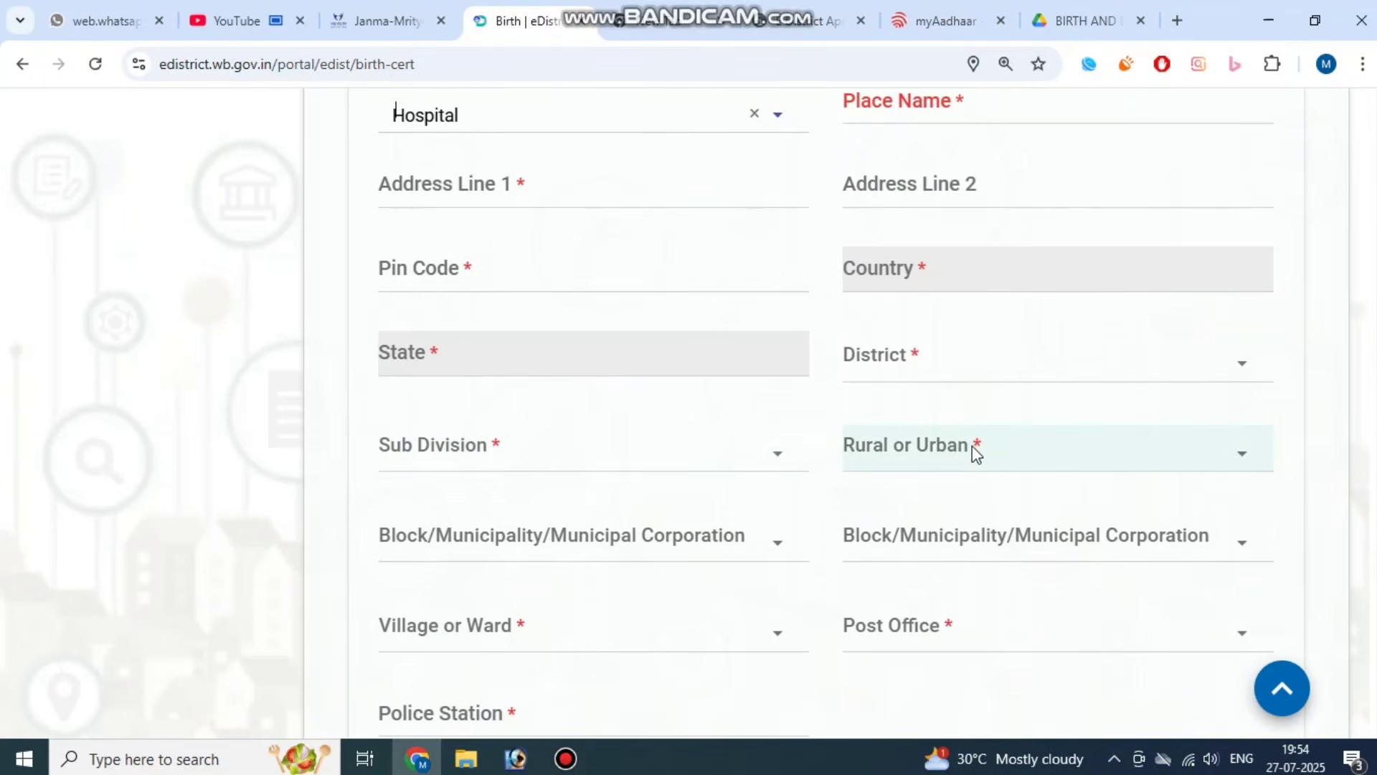
click(566, 758)
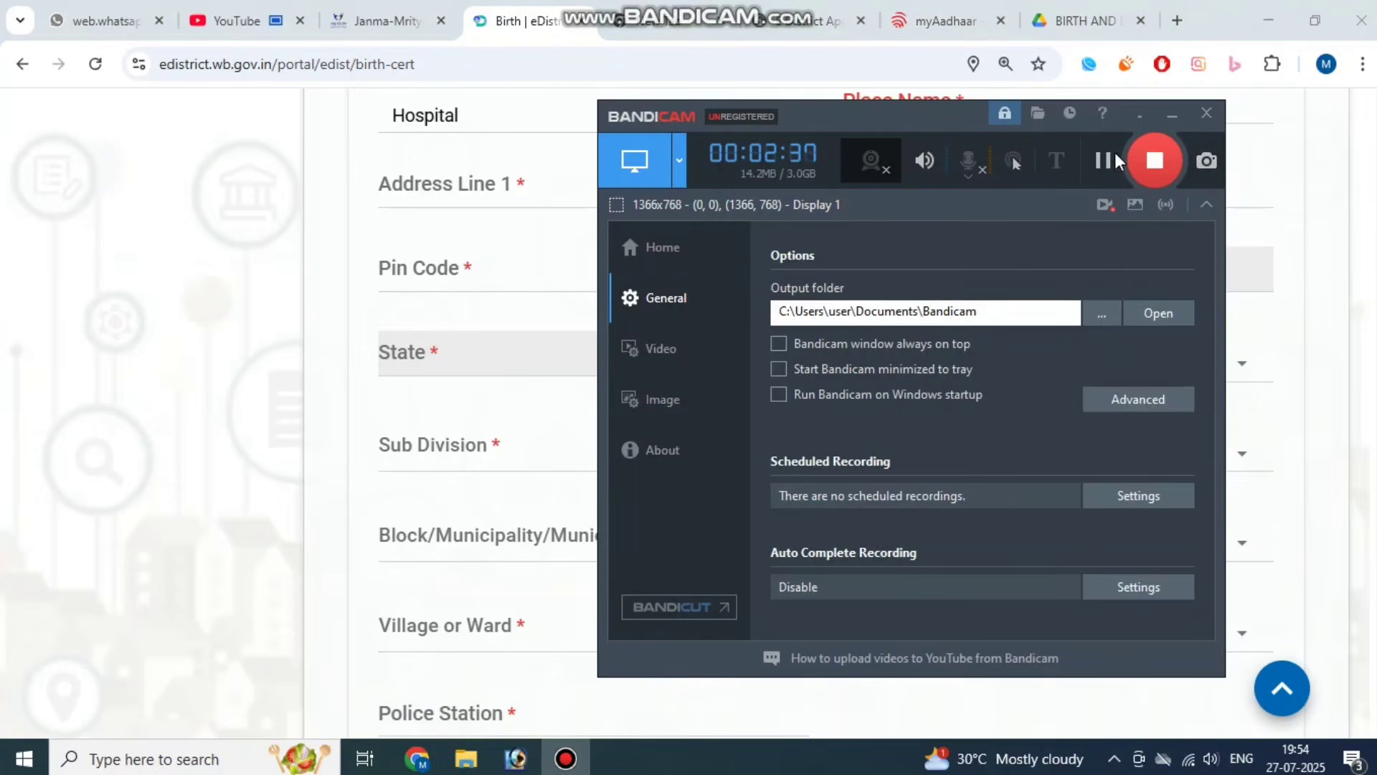
click(1172, 114)
scroll(753, 200, up, 1)
click(937, 449)
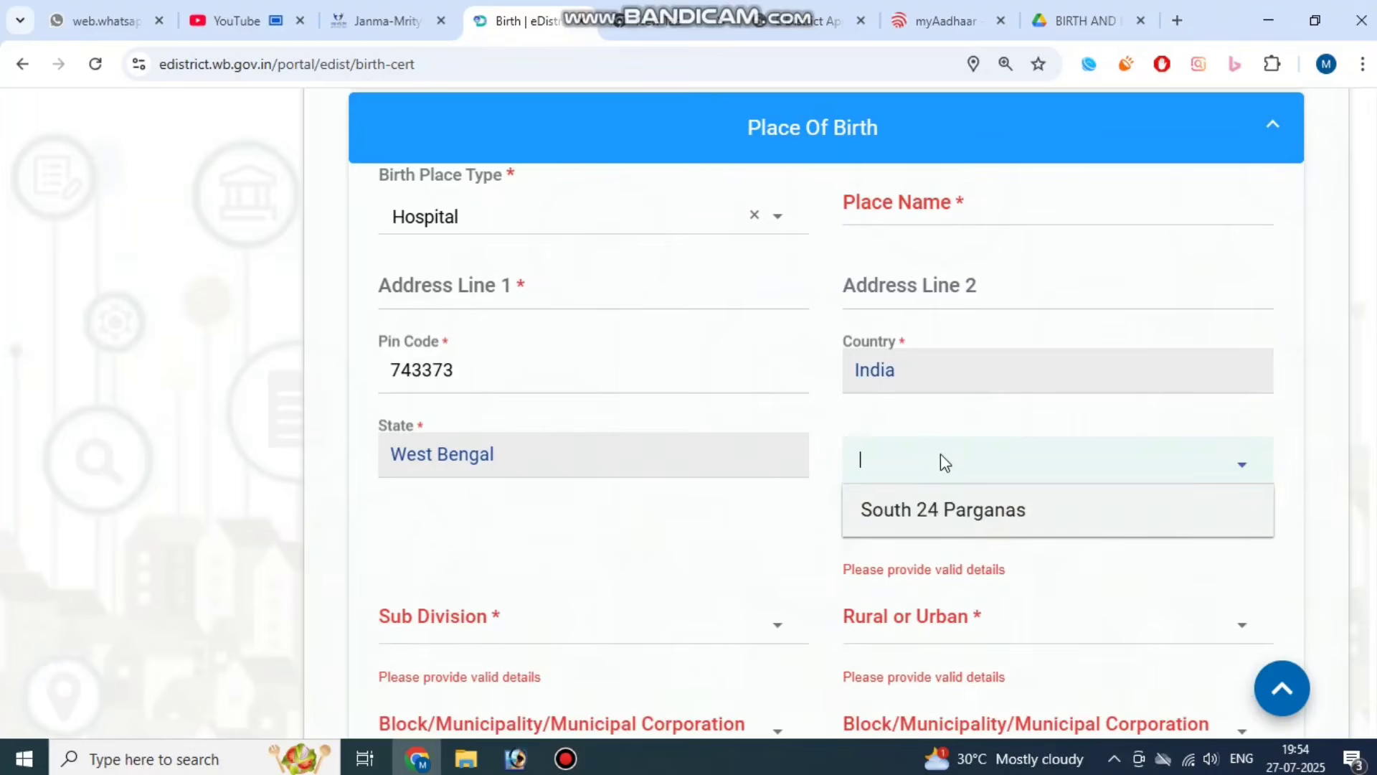
click(962, 505)
Choose sub division Kakdwip, Rural, local body type Block, and block Sagar
scroll(777, 492, down, 1)
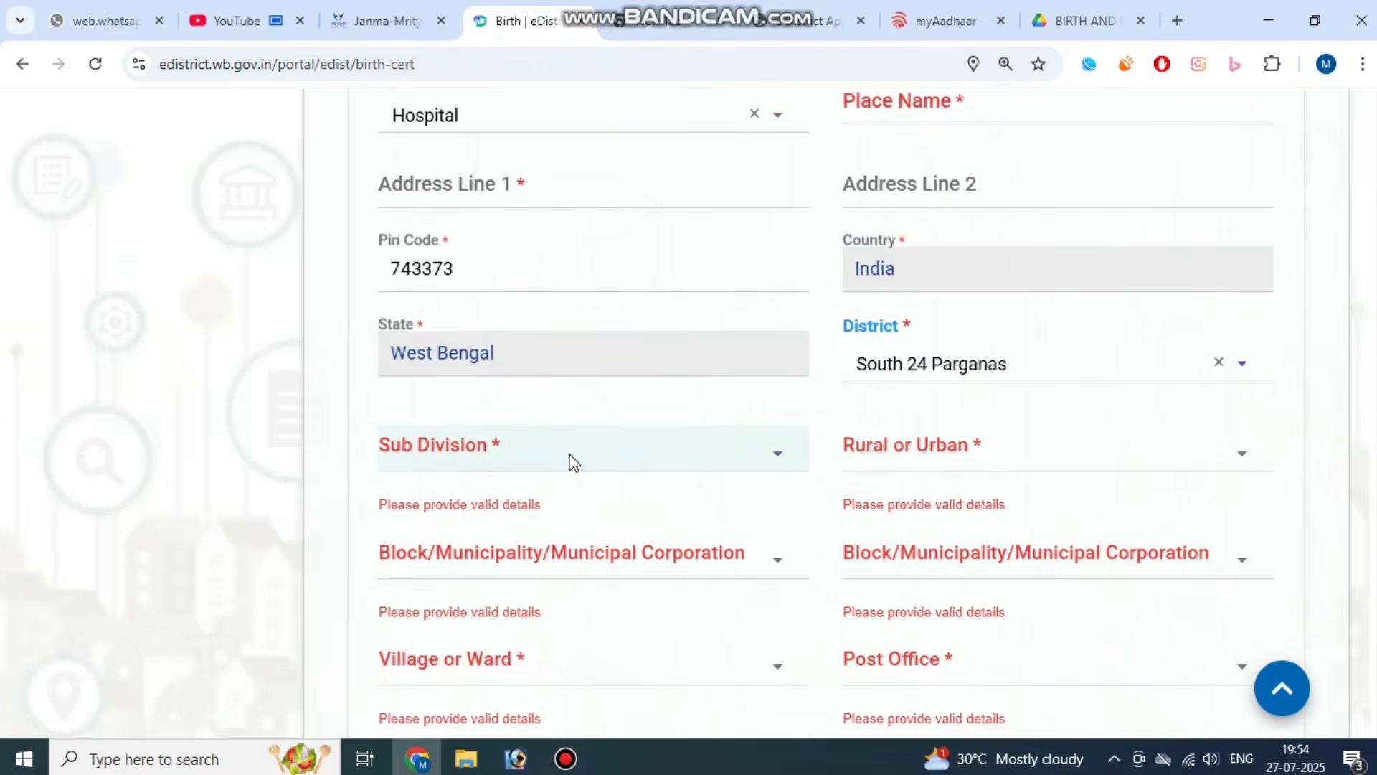
click(574, 463)
scroll(541, 528, down, 4)
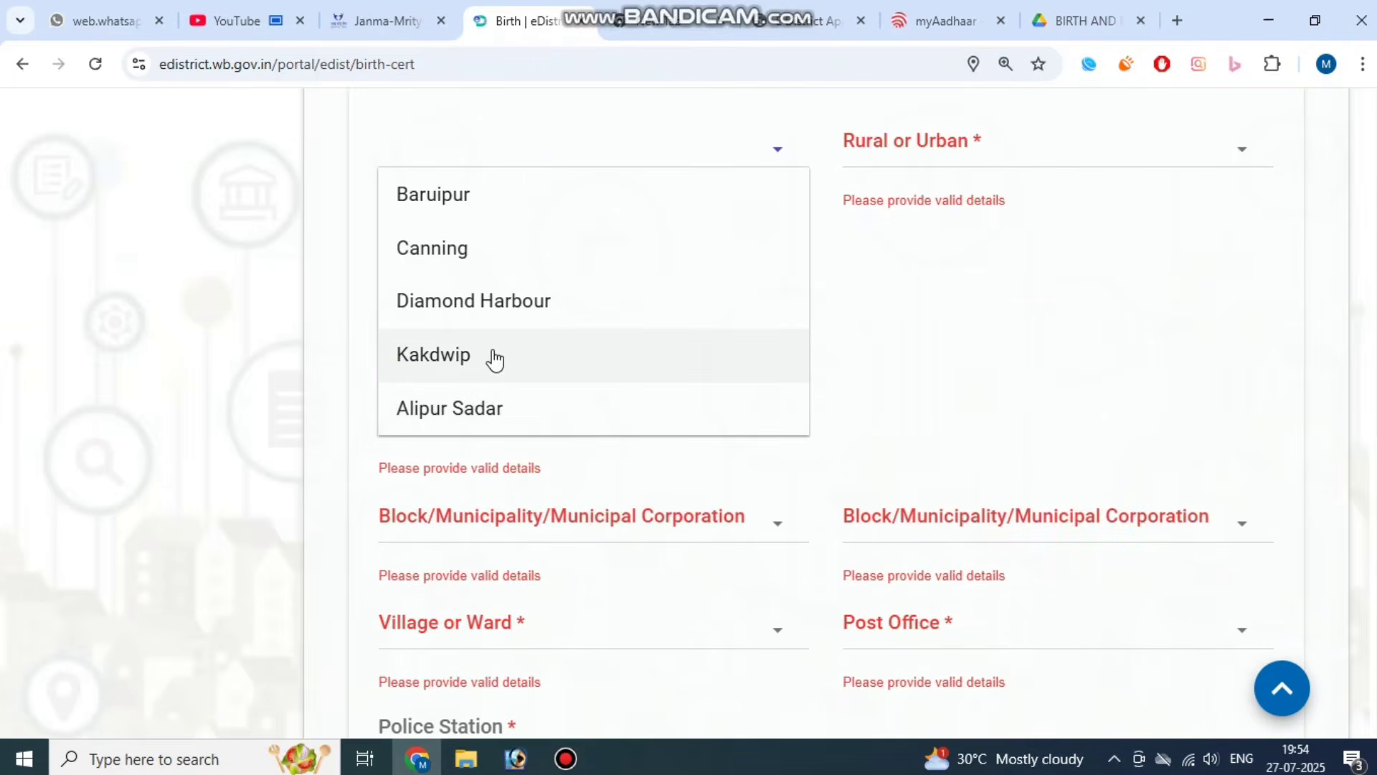
click(494, 359)
click(939, 139)
click(943, 206)
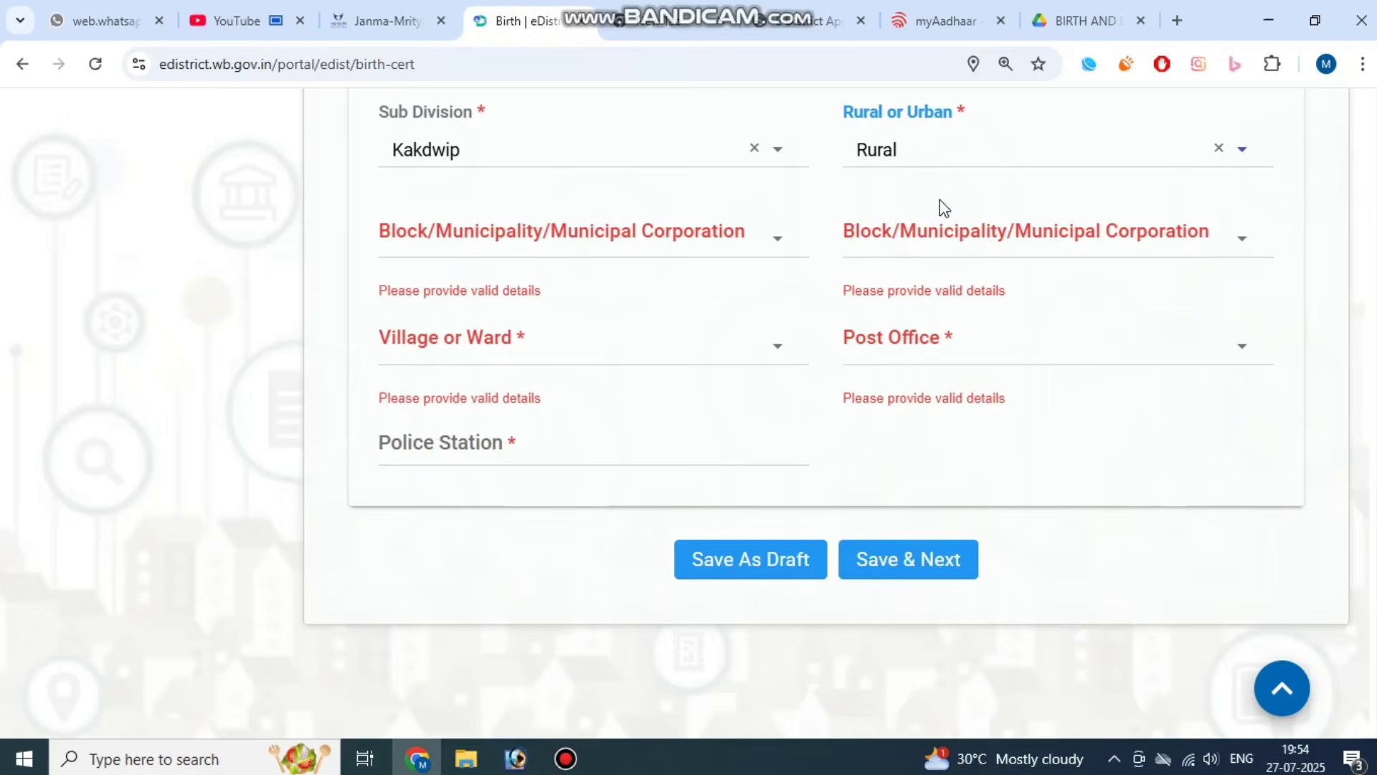
click(673, 242)
click(566, 283)
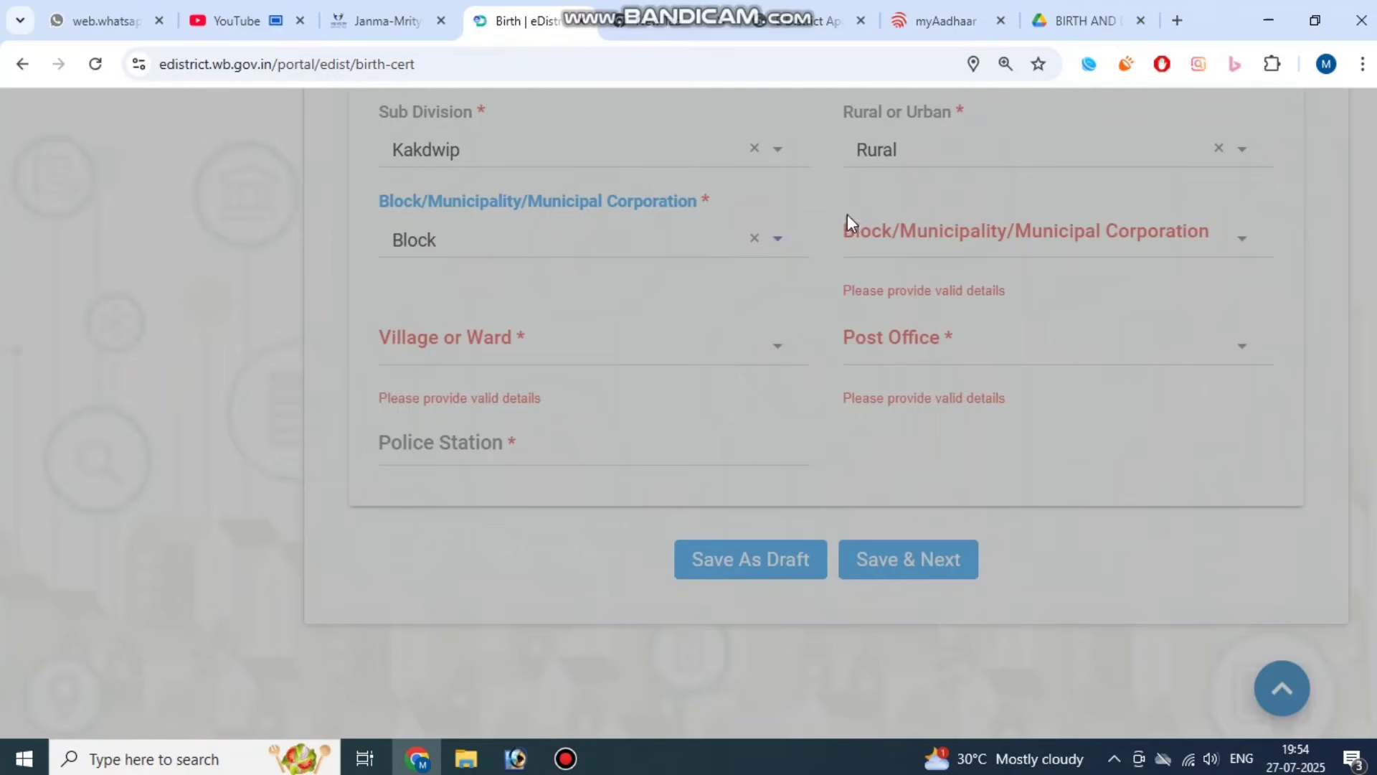
click(923, 238)
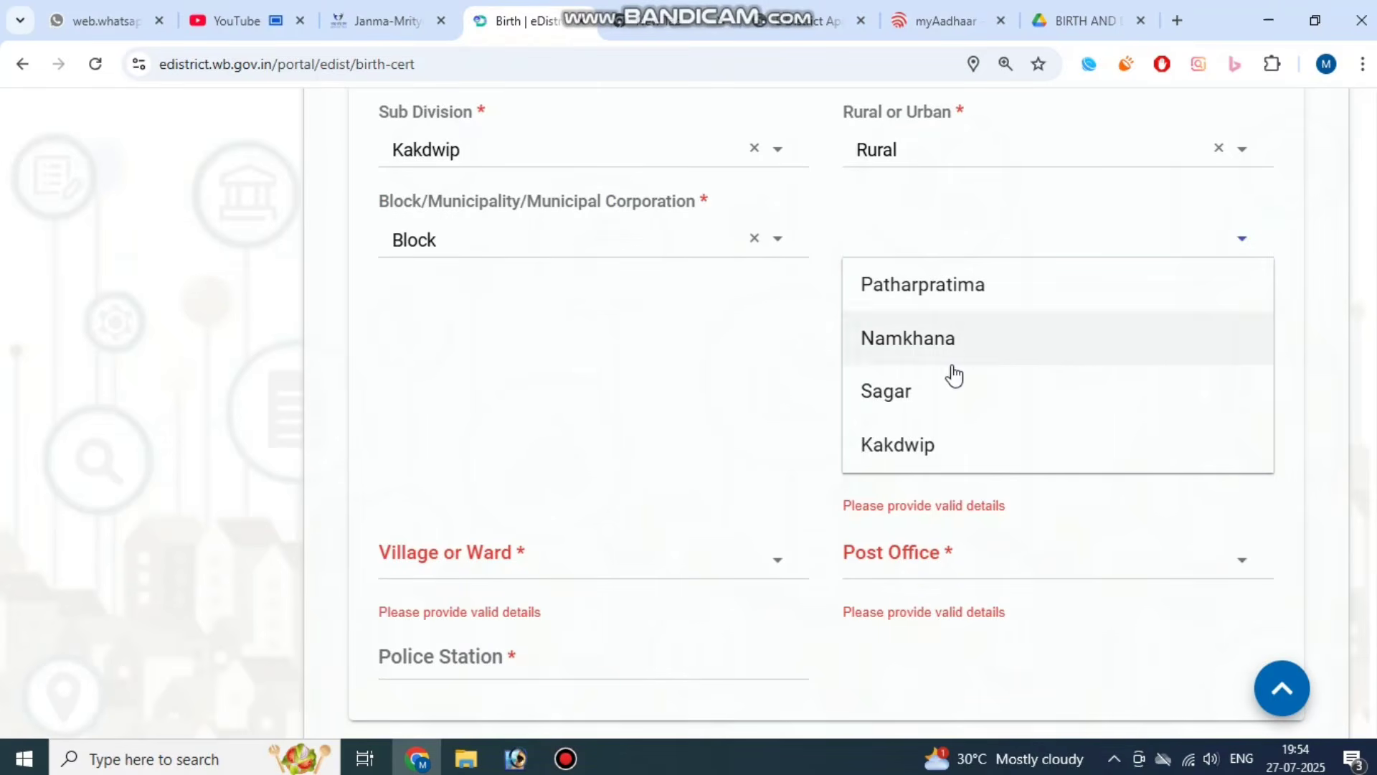
click(947, 395)
Choose Sapkhali as the village and Mahendraganj BO as the post office
click(587, 341)
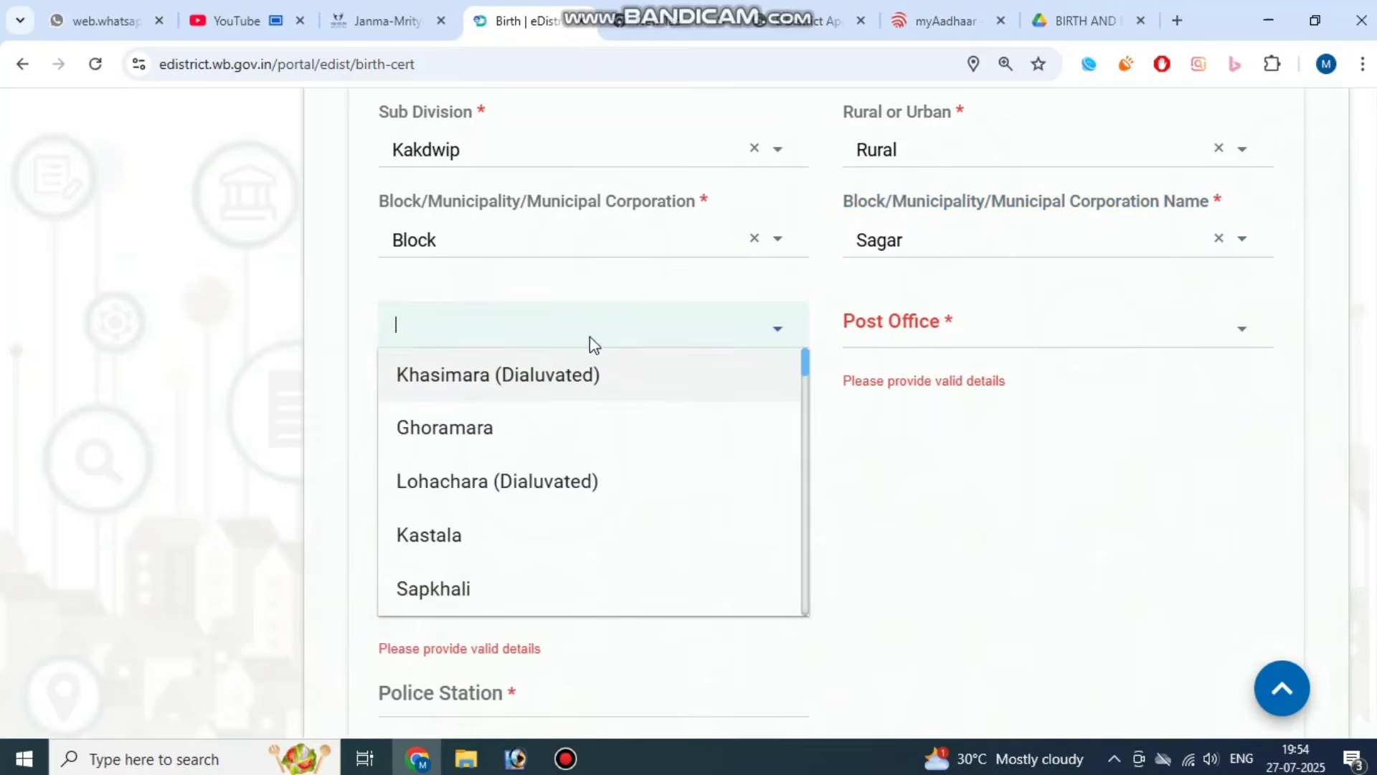
click(505, 577)
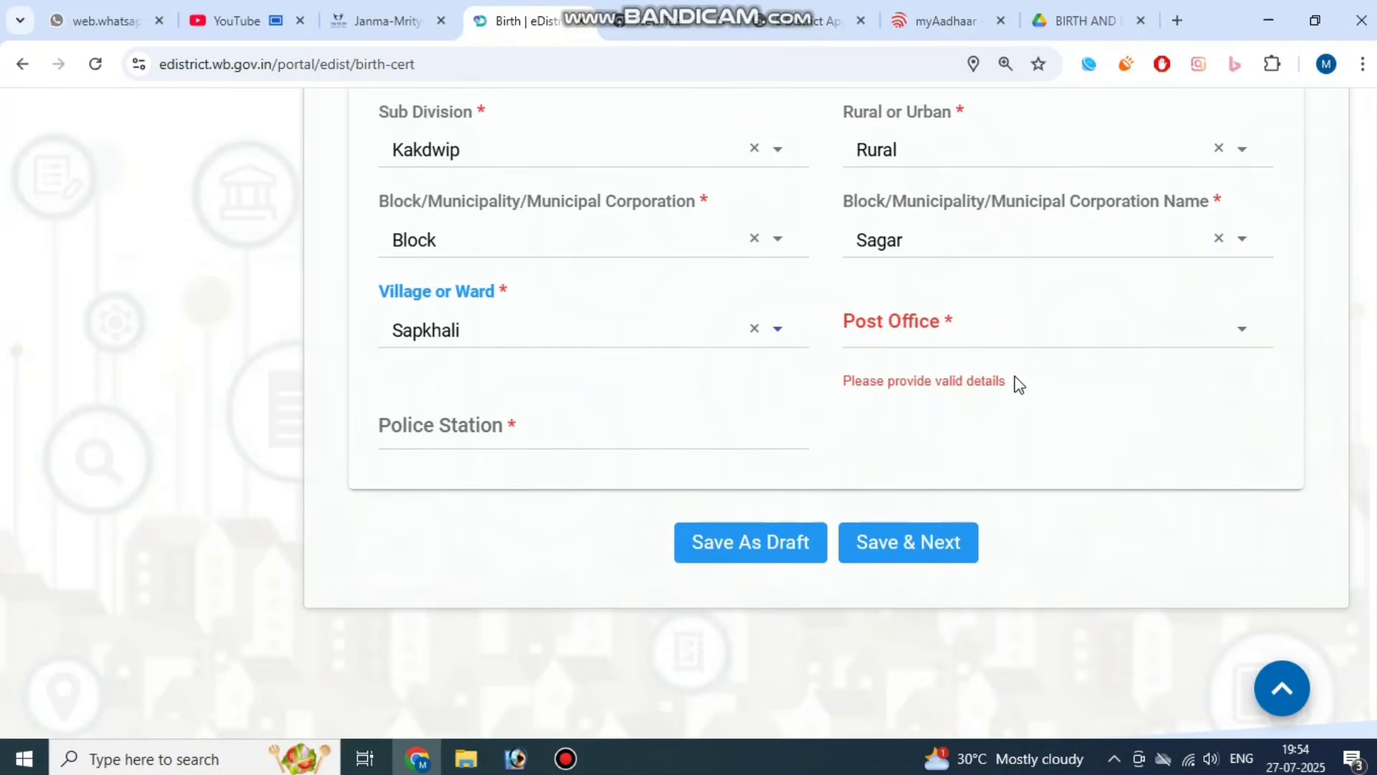
click(1014, 328)
click(972, 409)
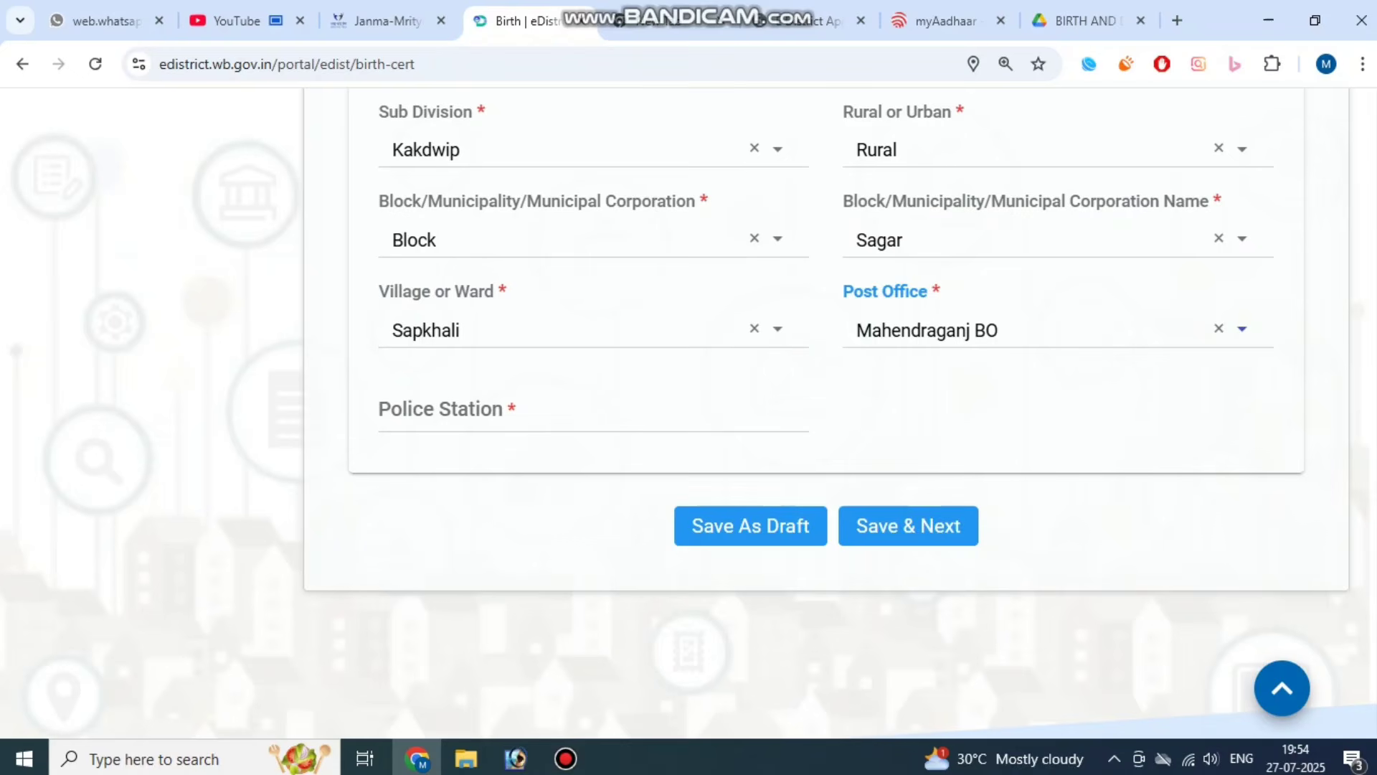
scroll(1096, 488, up, 1)
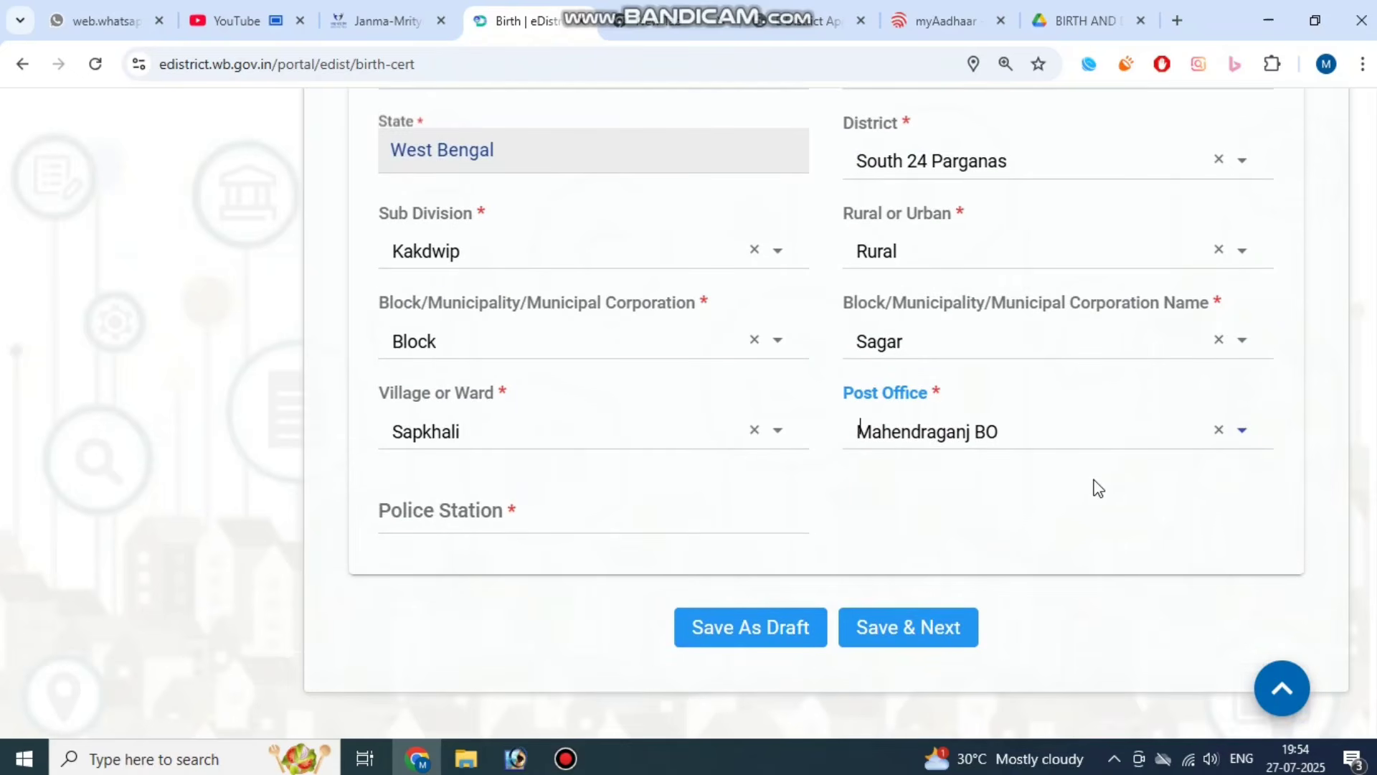
click(566, 758)
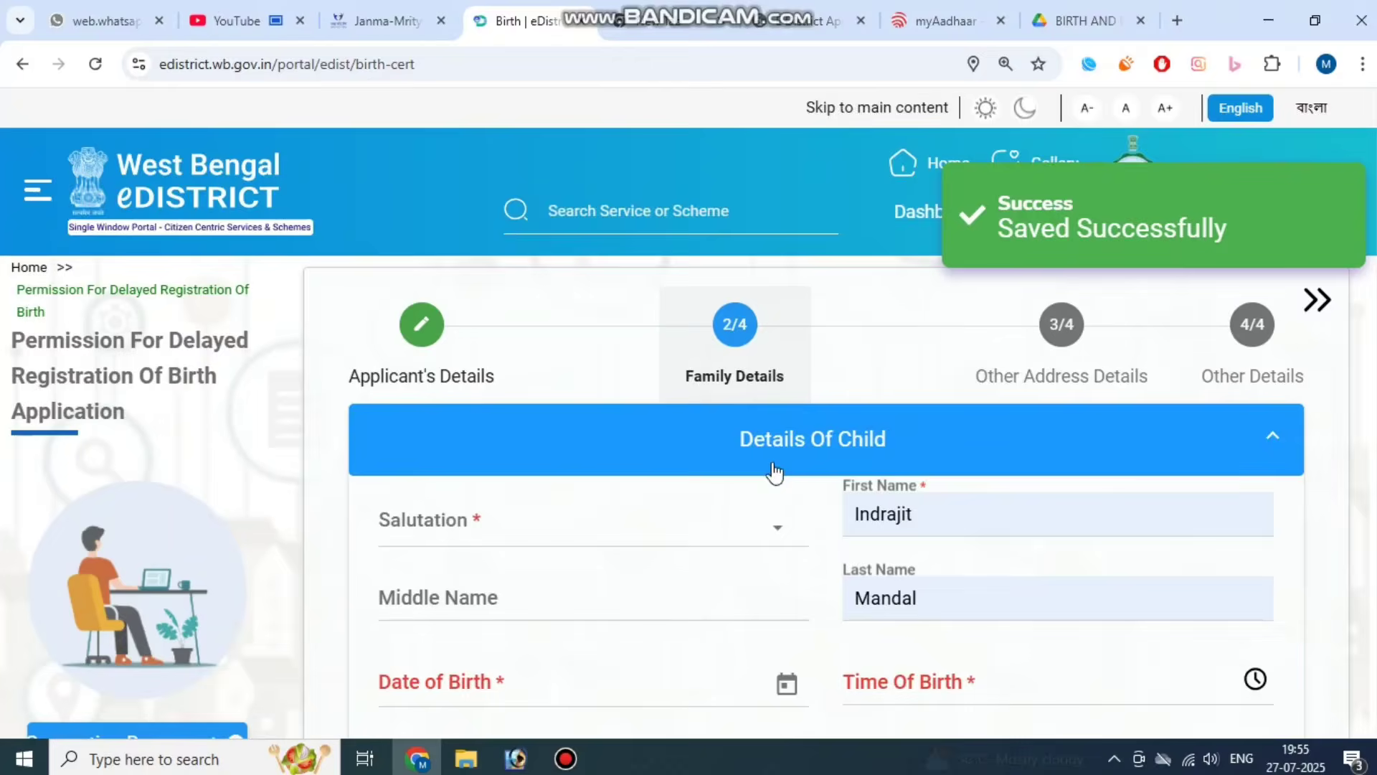
Set the child's salutation to Mr. and clear the child's first name
scroll(774, 473, down, 3)
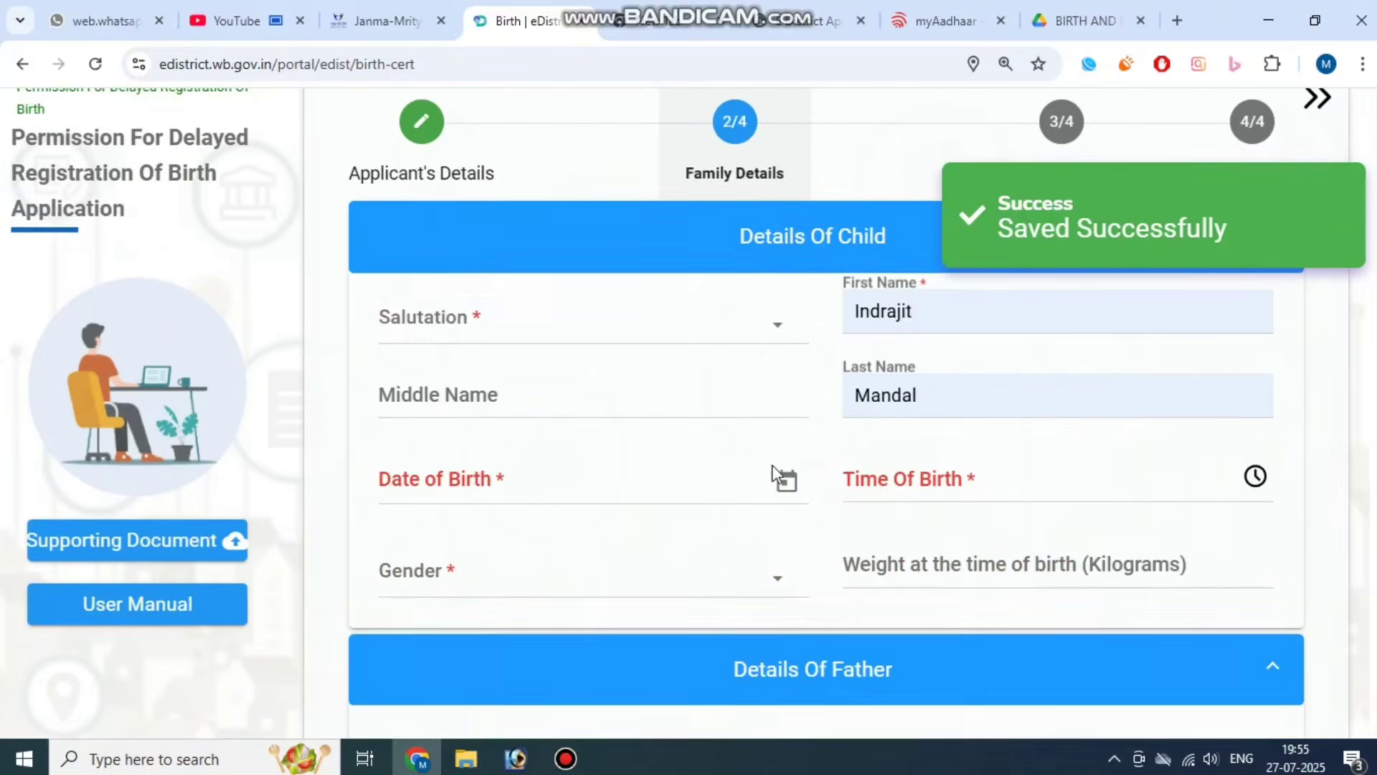
click(538, 312)
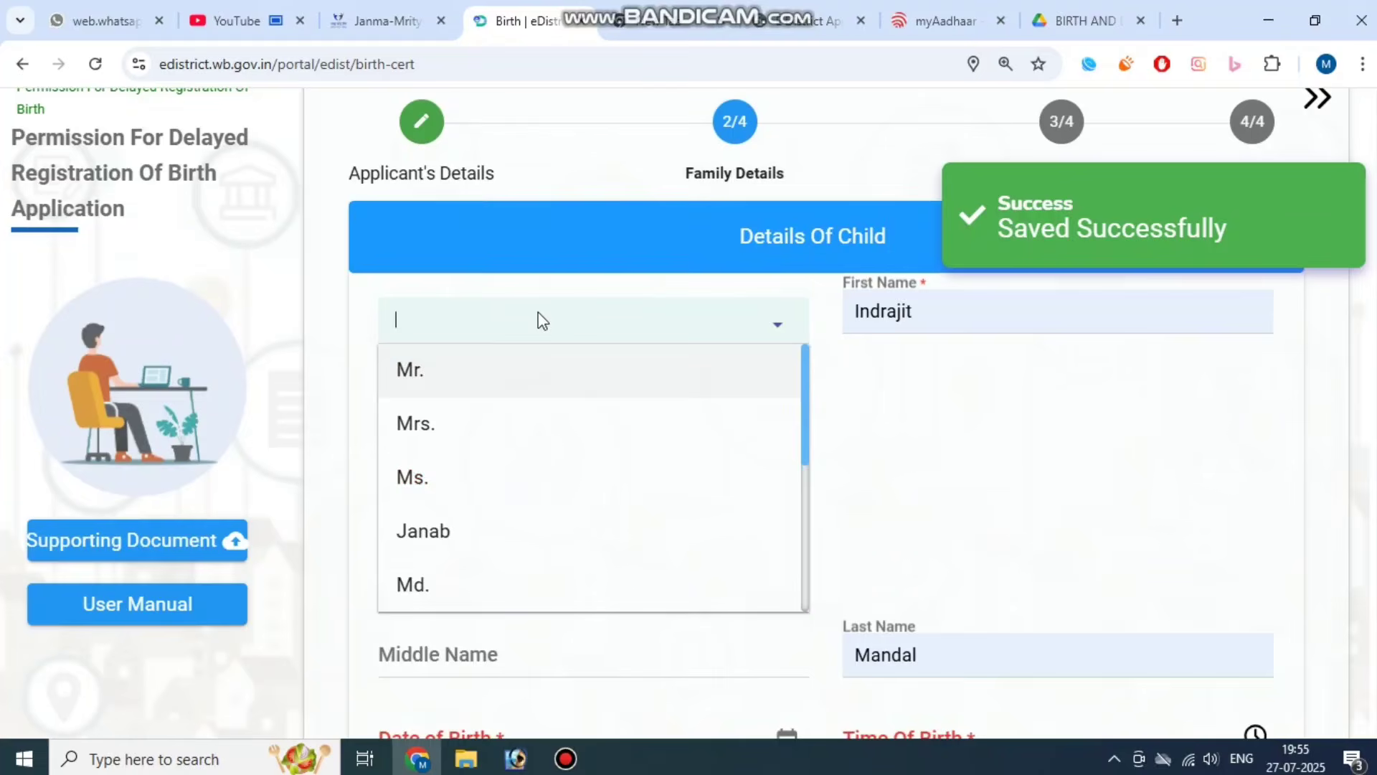
click(523, 378)
click(682, 255)
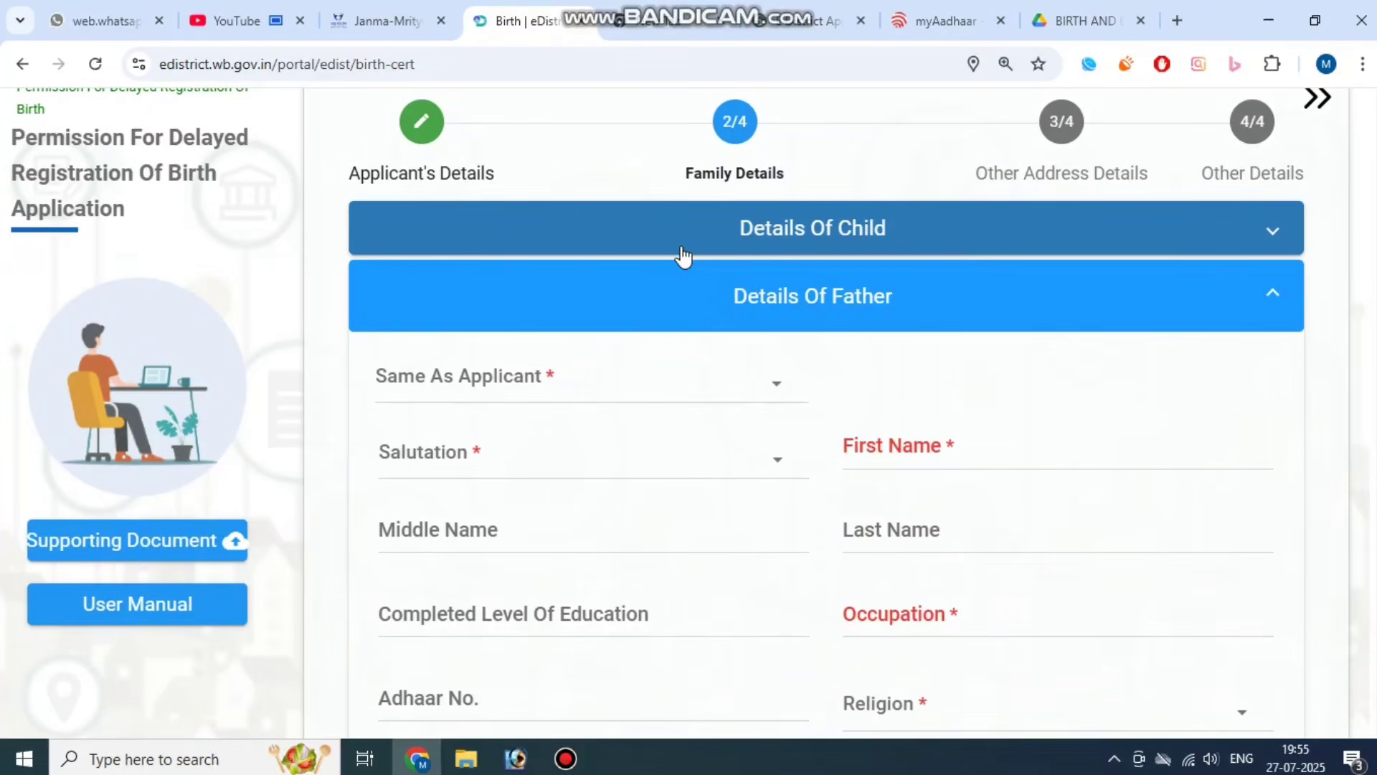
click(683, 256)
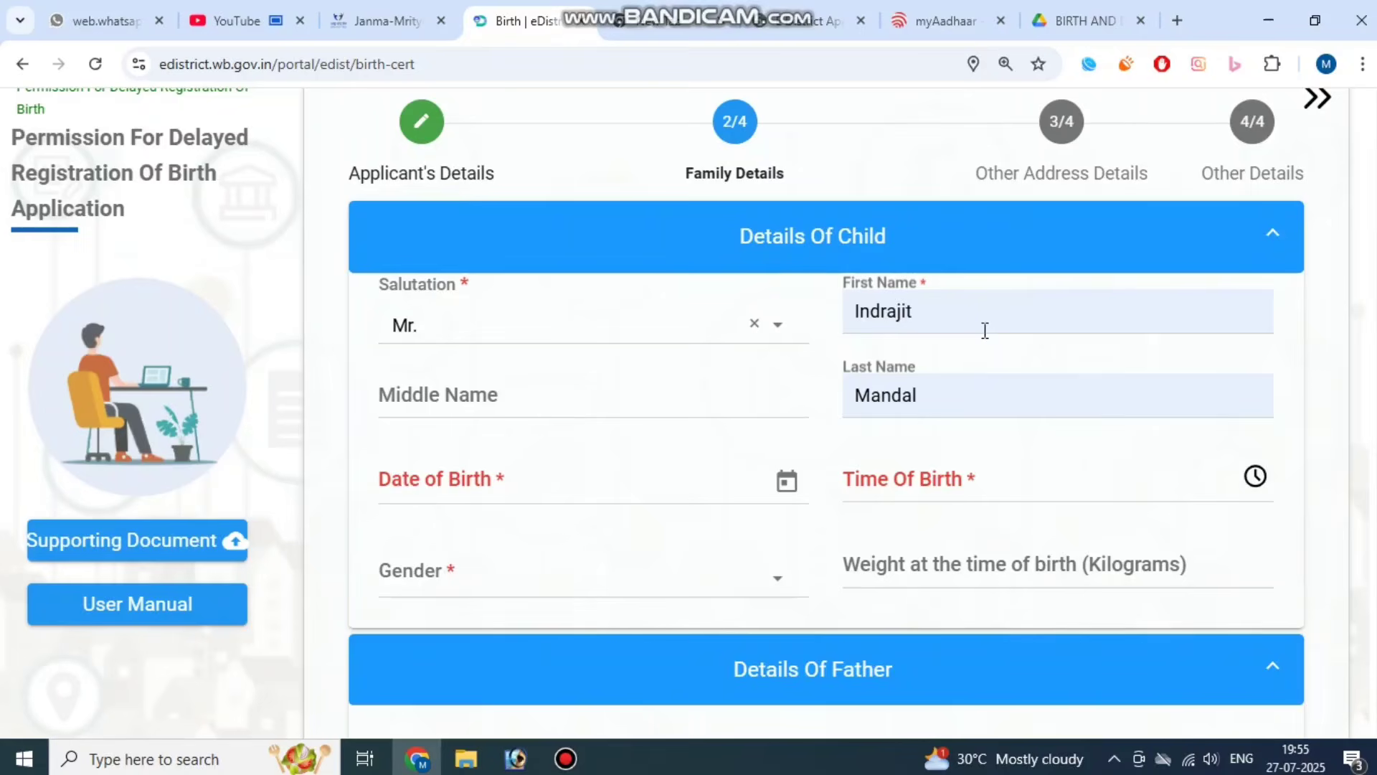
drag(944, 330, 859, 331)
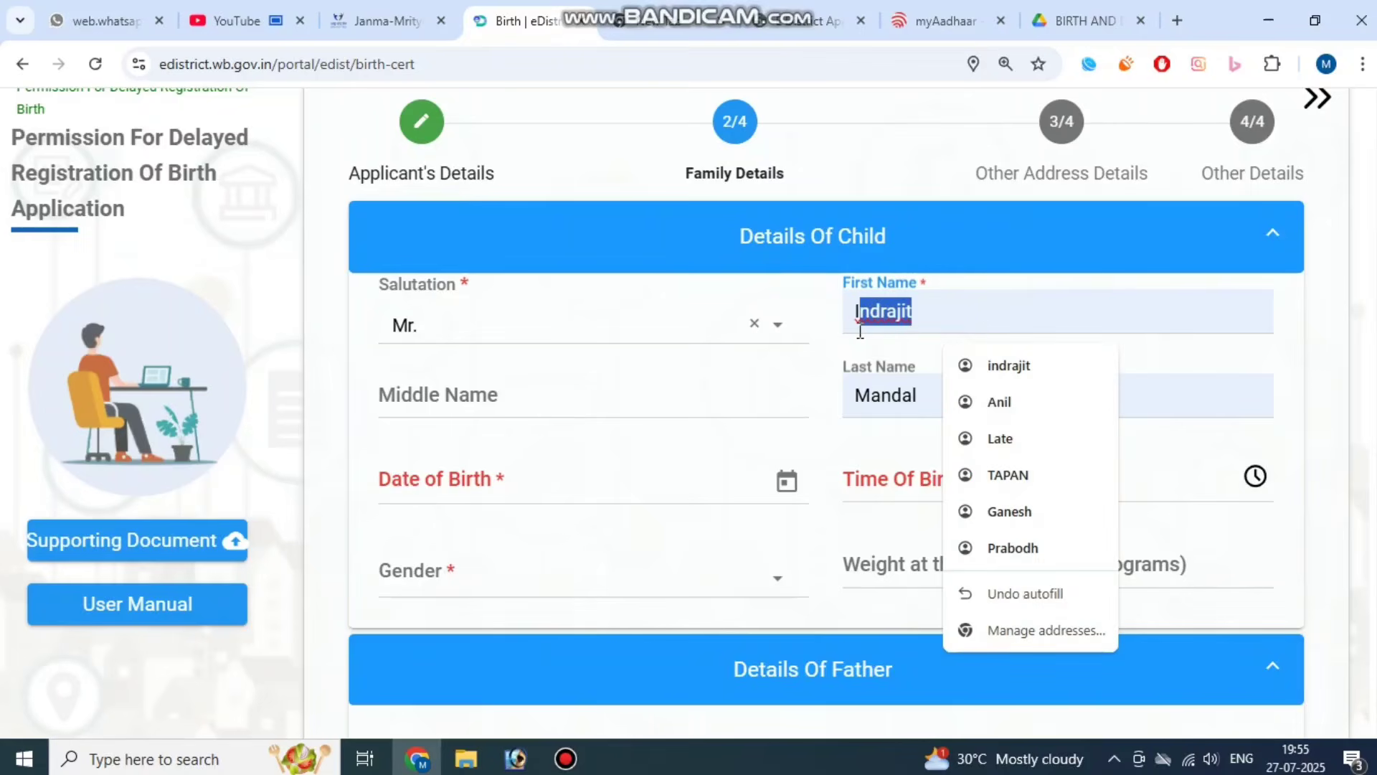
key(BackSpace)
key(BackSpace)
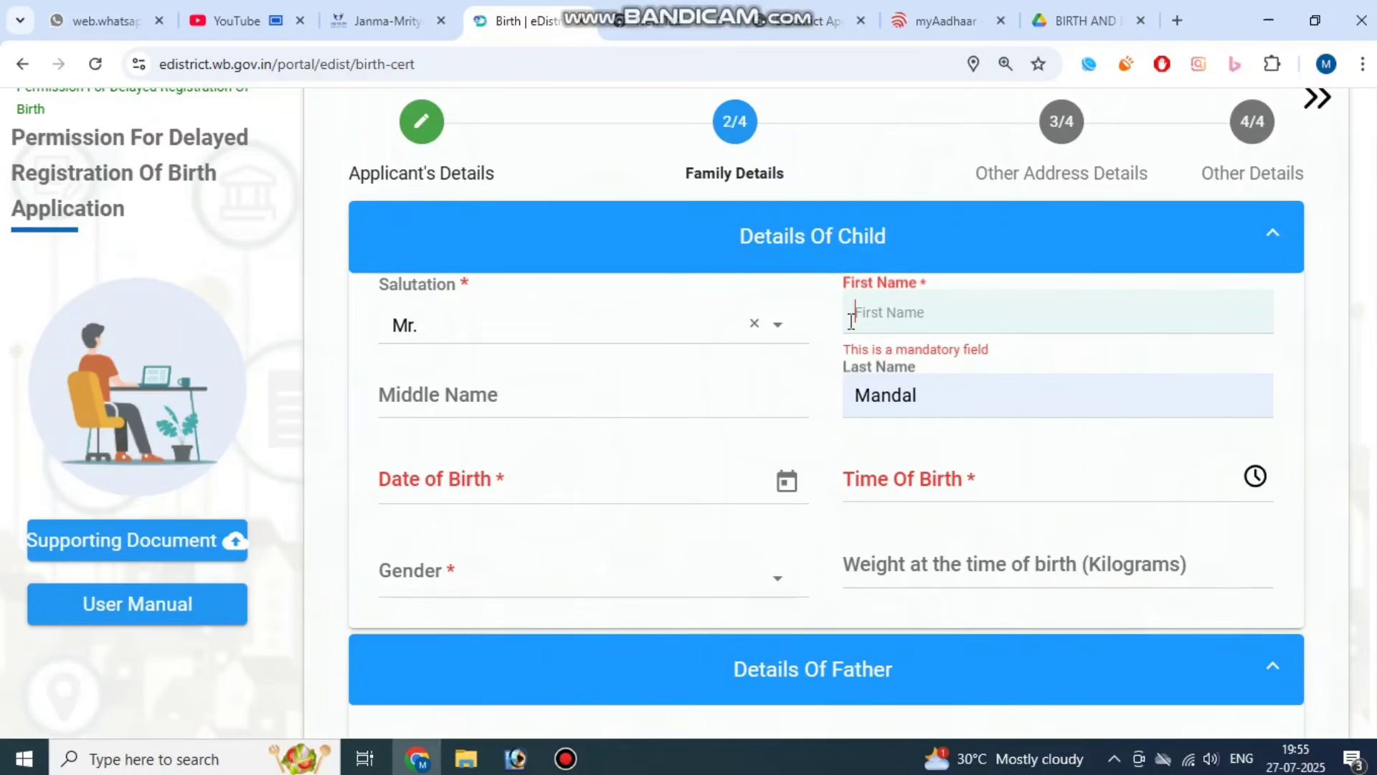
Leave the child's date of birth empty and set the child's gender to Male
click(786, 481)
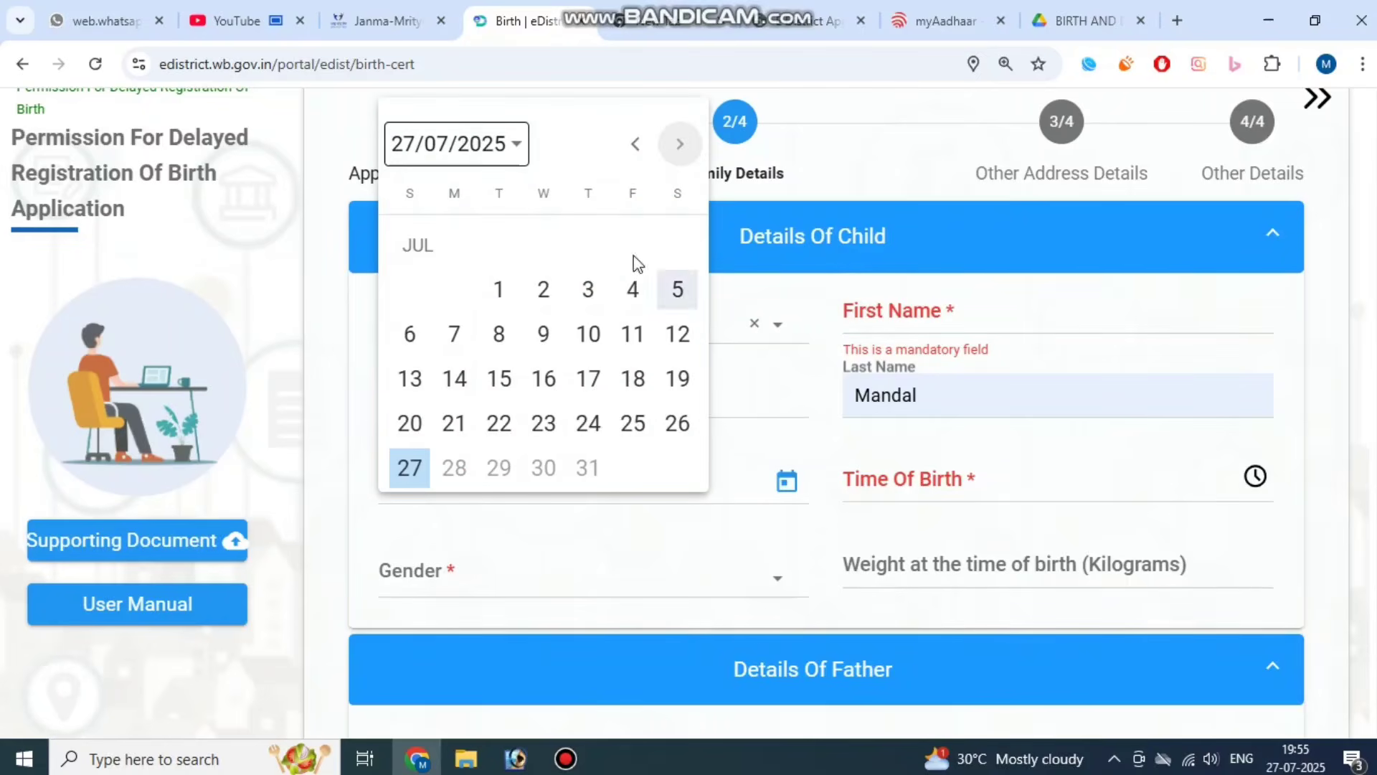
click(813, 291)
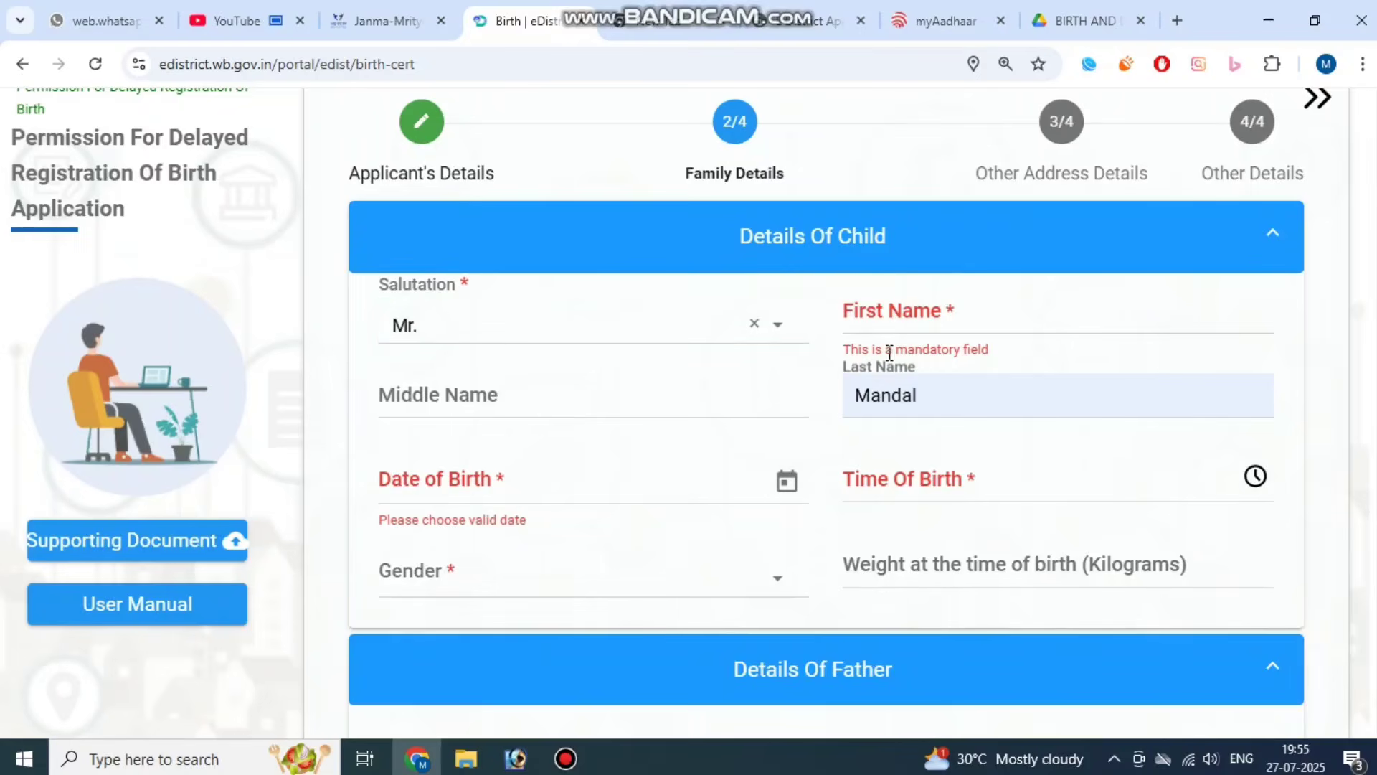
click(768, 570)
click(496, 633)
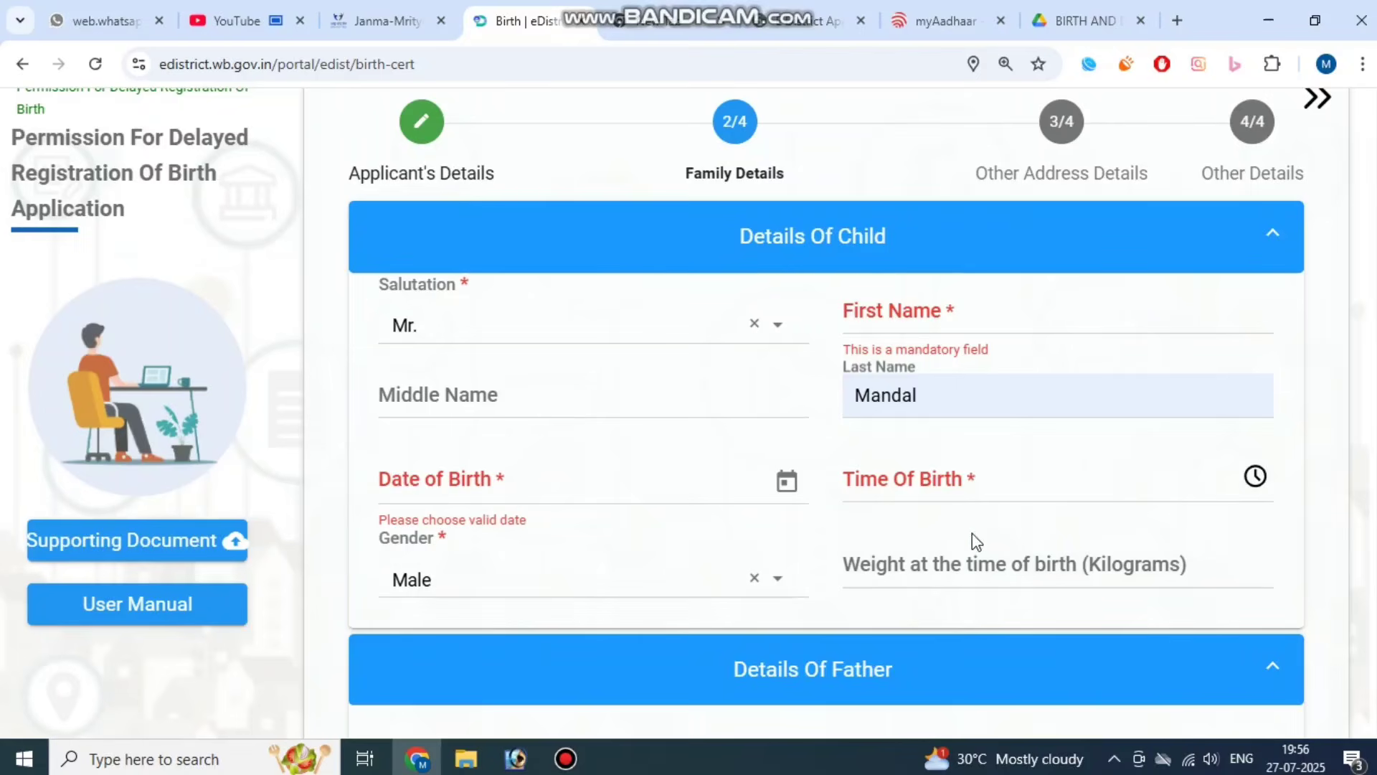
scroll(962, 476, down, 3)
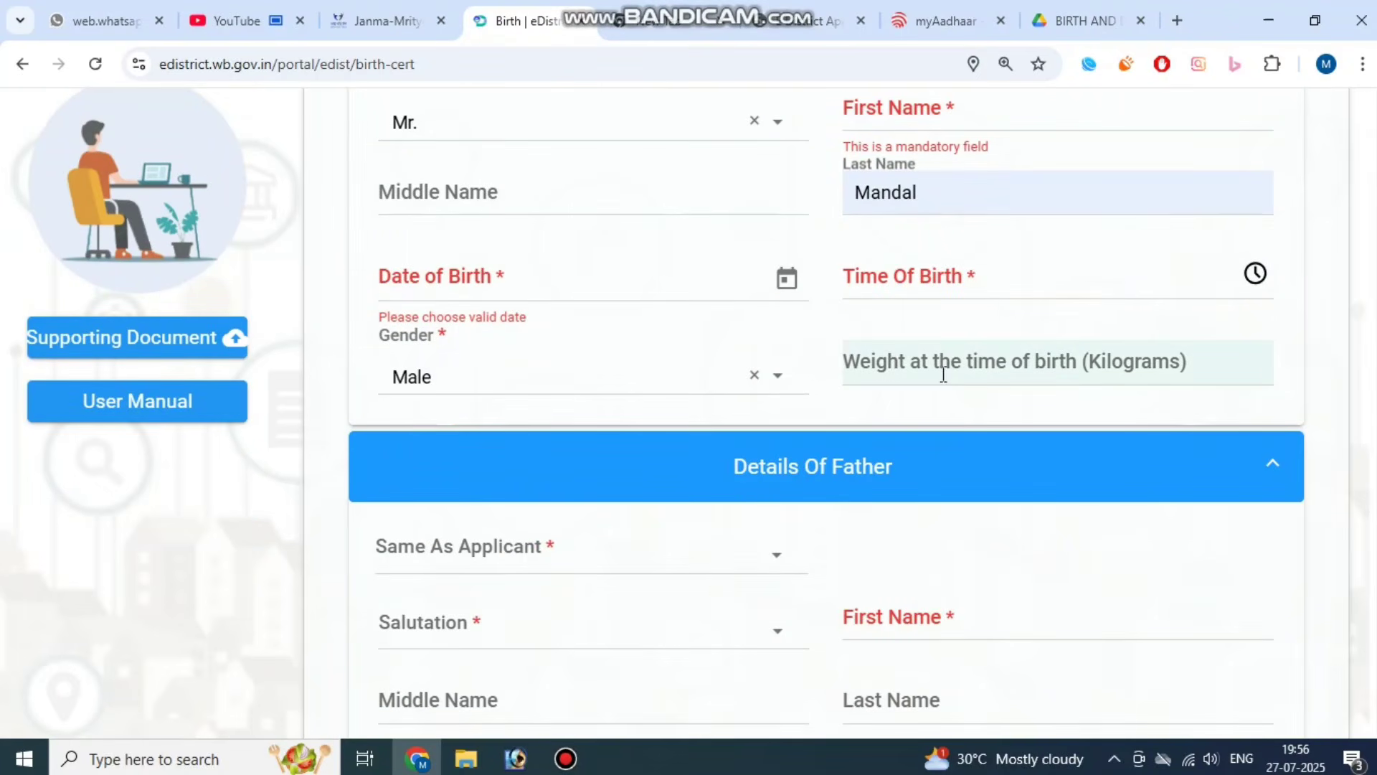
Set the father's Same As Applicant option to NO
scroll(861, 446, down, 3)
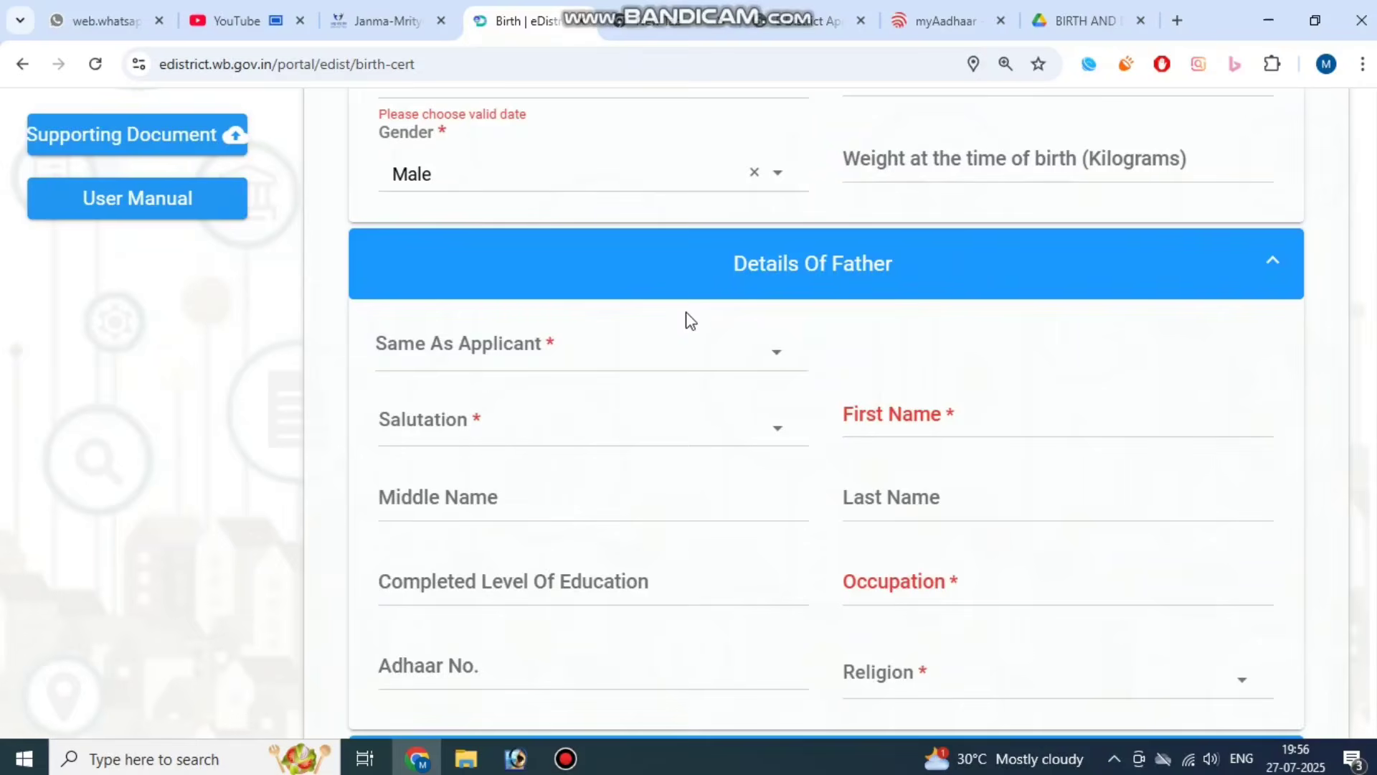
click(571, 351)
click(502, 399)
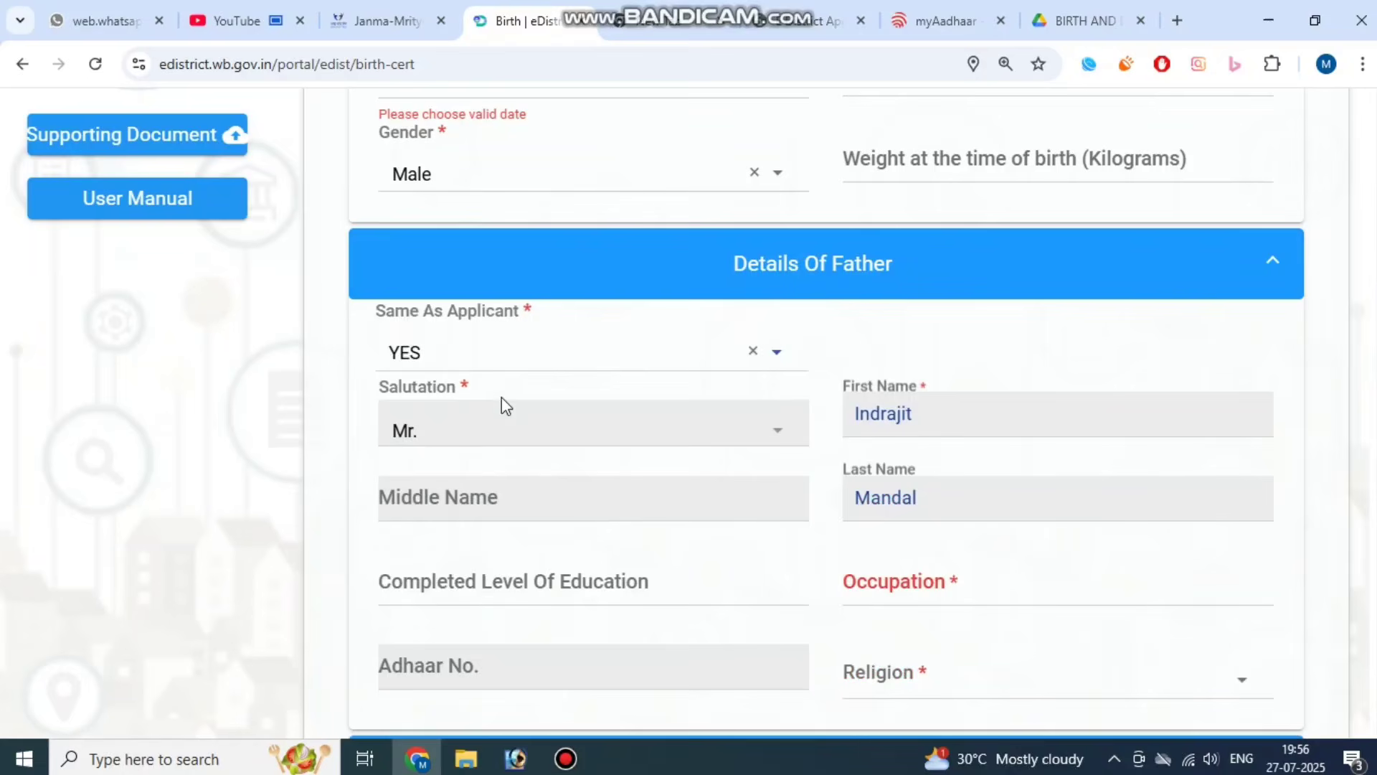
click(514, 359)
click(480, 450)
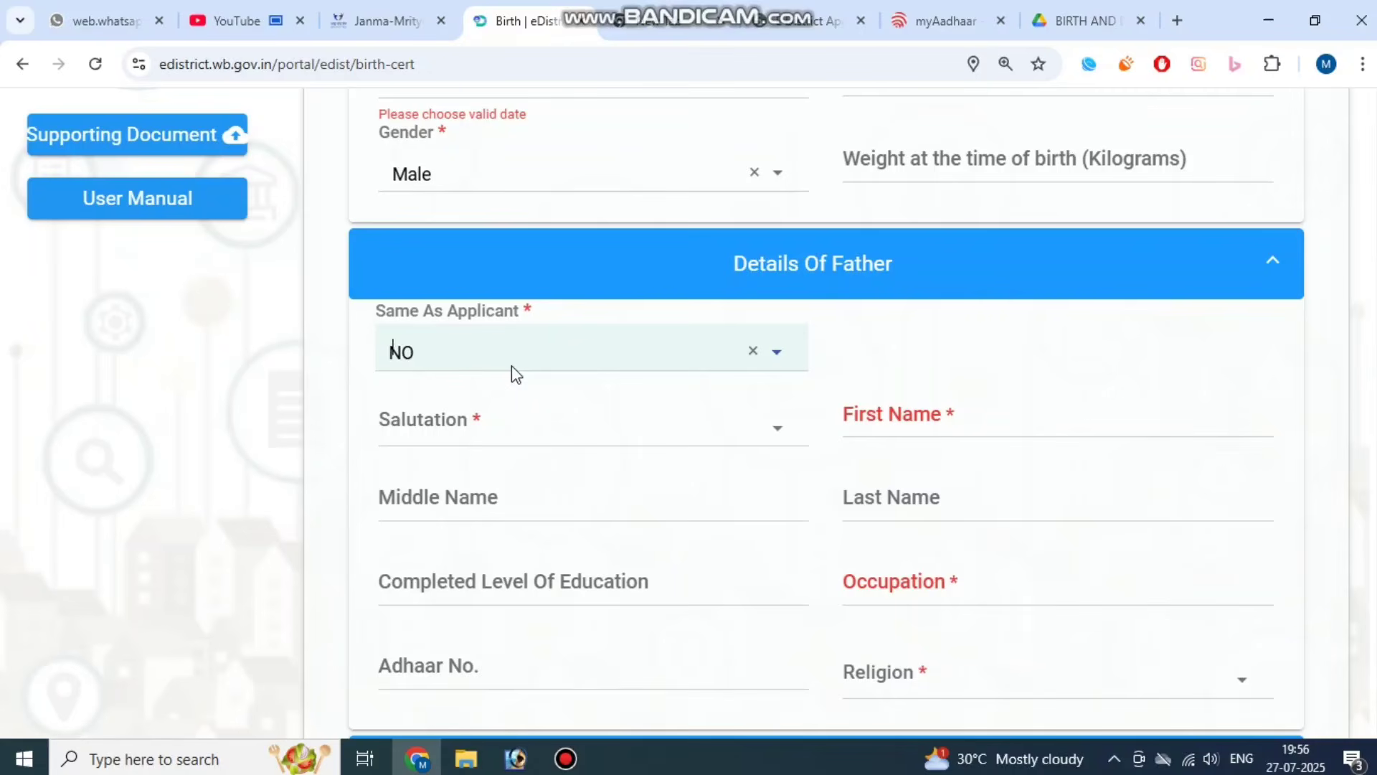
click(537, 362)
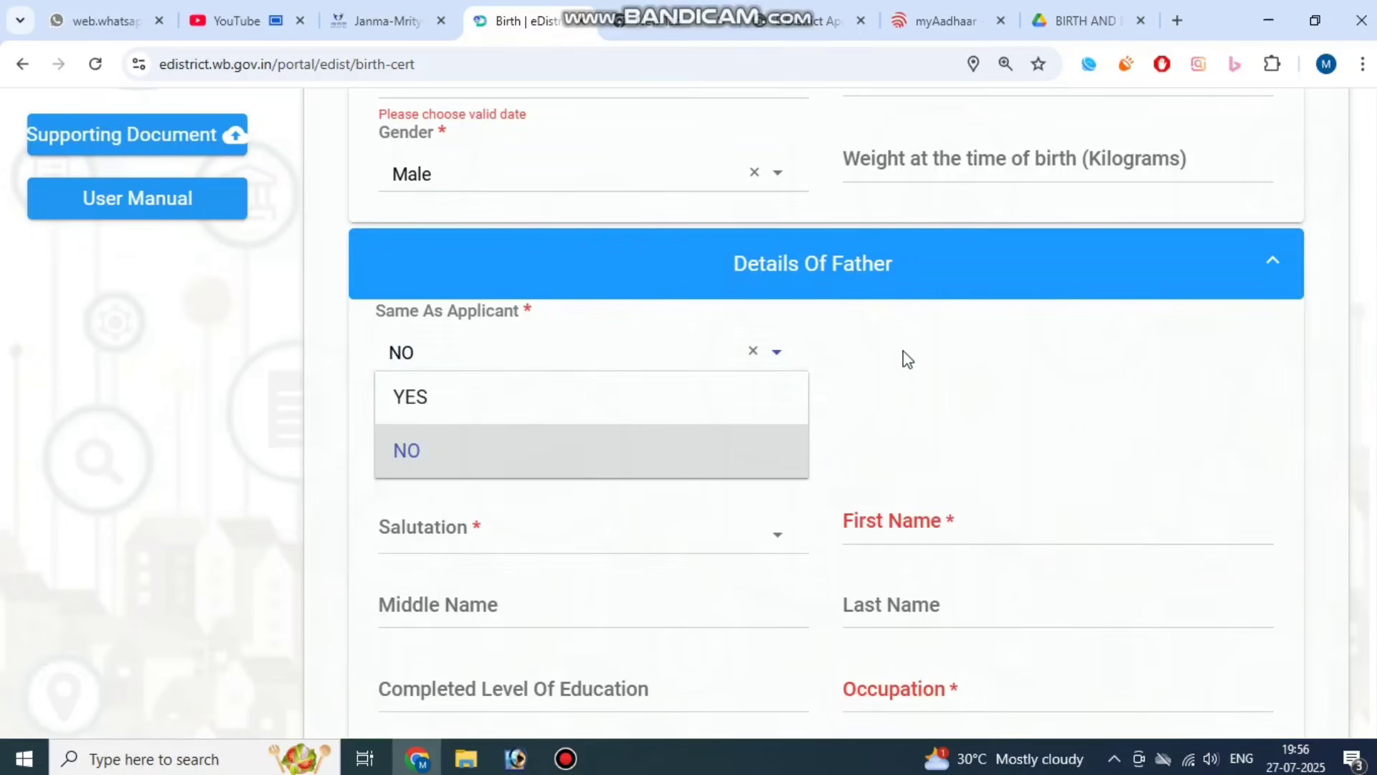
click(931, 359)
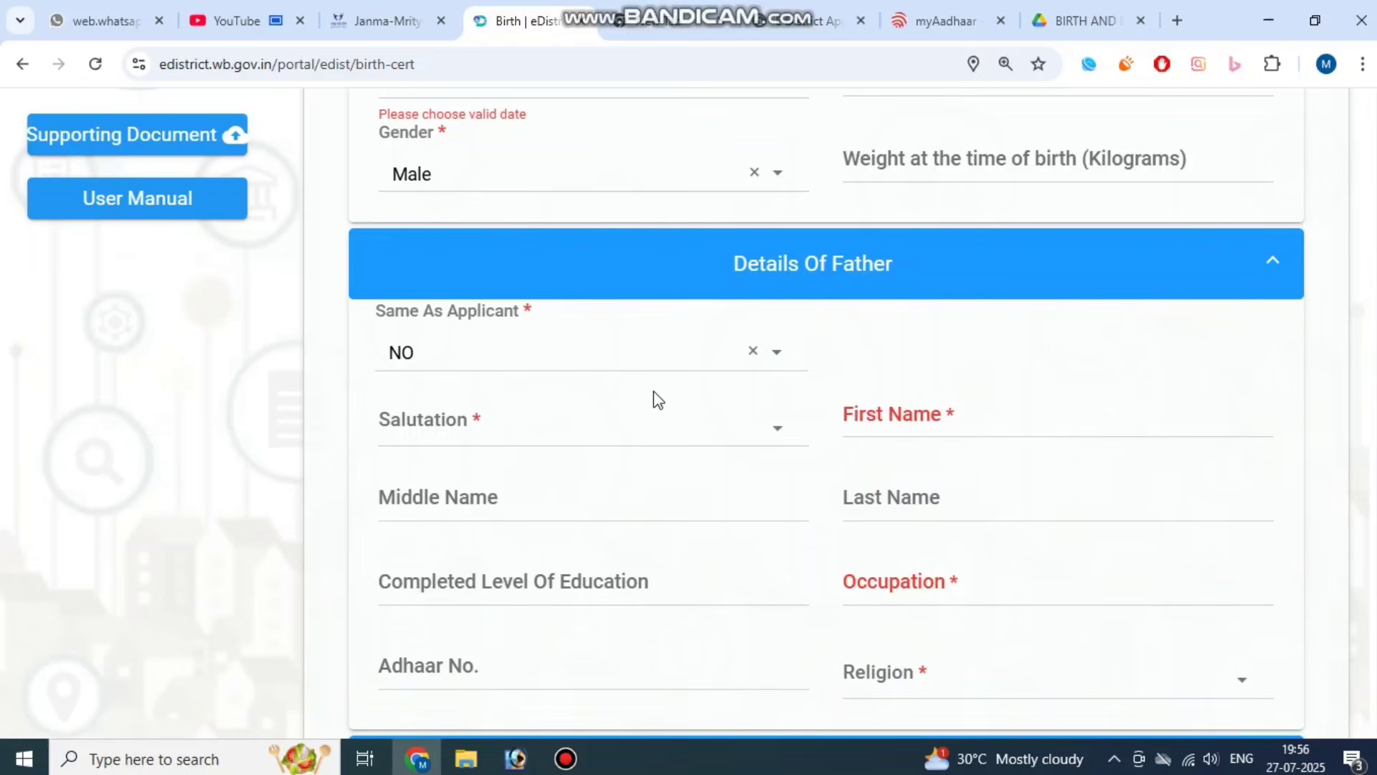
Set the father's salutation to Mr. and religion to Hinduism
click(541, 429)
click(471, 475)
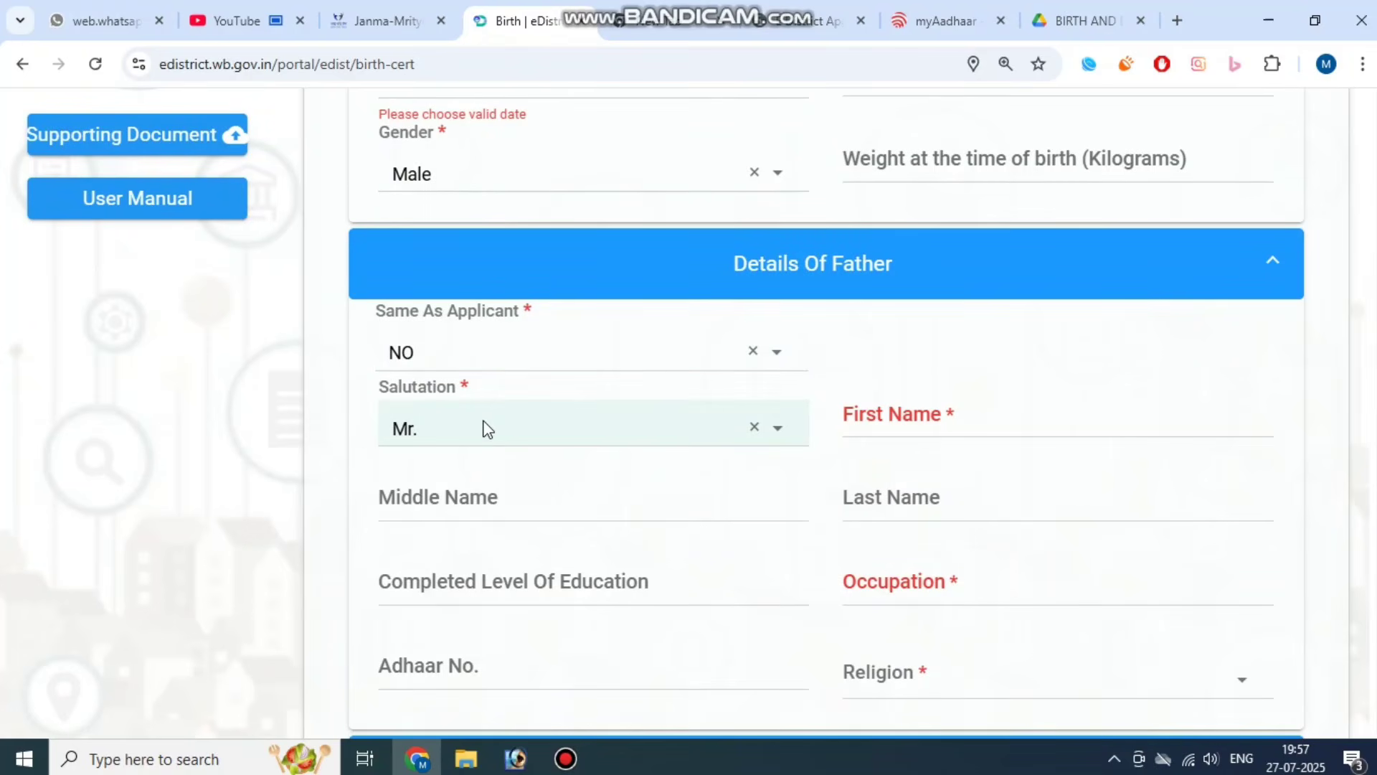
scroll(708, 474, down, 1)
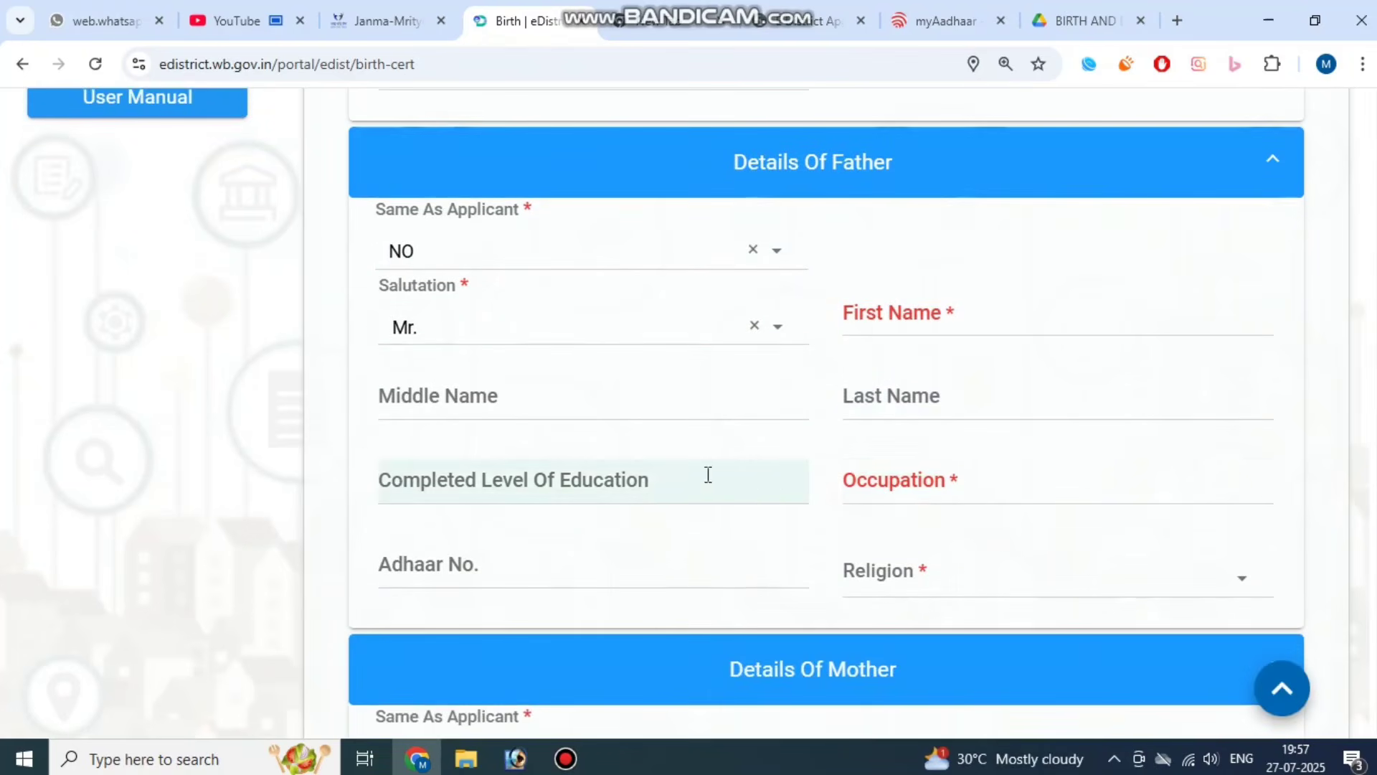
scroll(936, 574, down, 1)
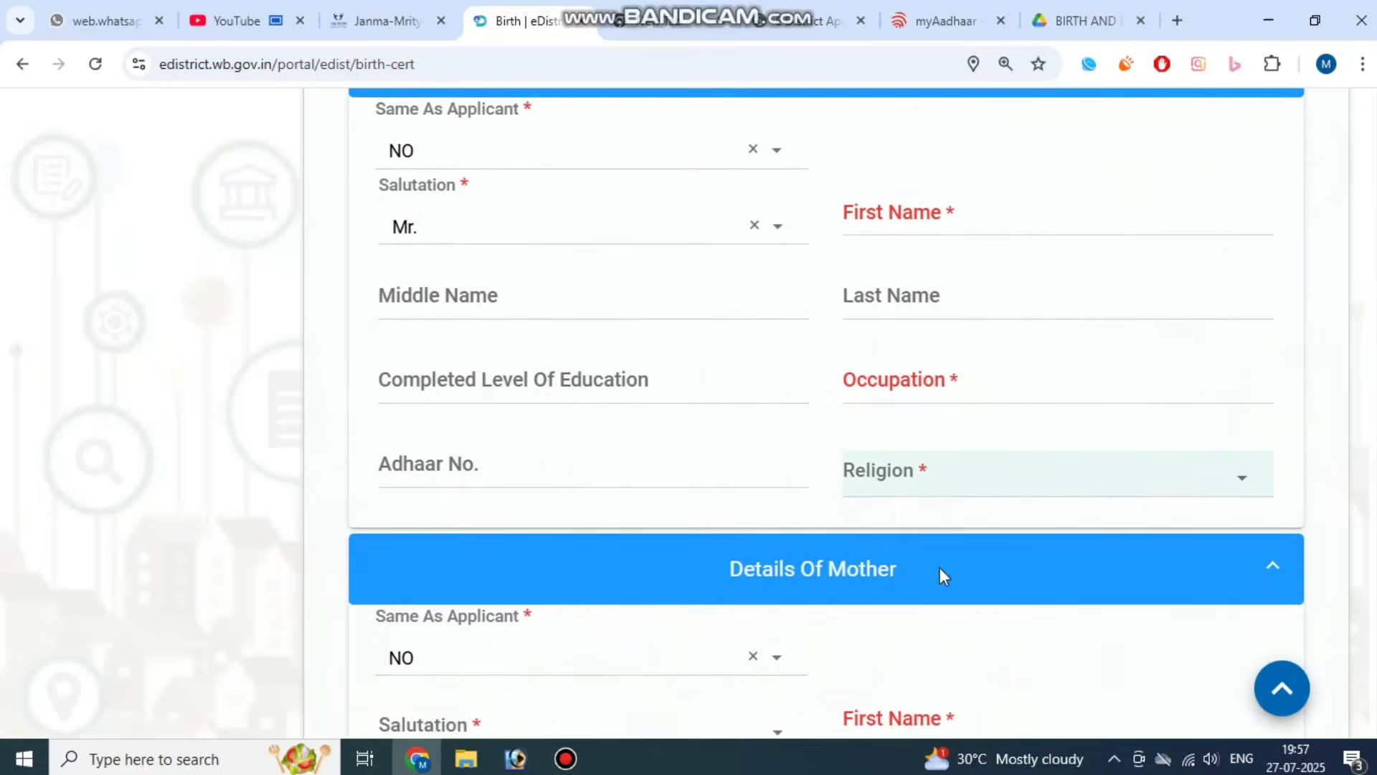
click(956, 477)
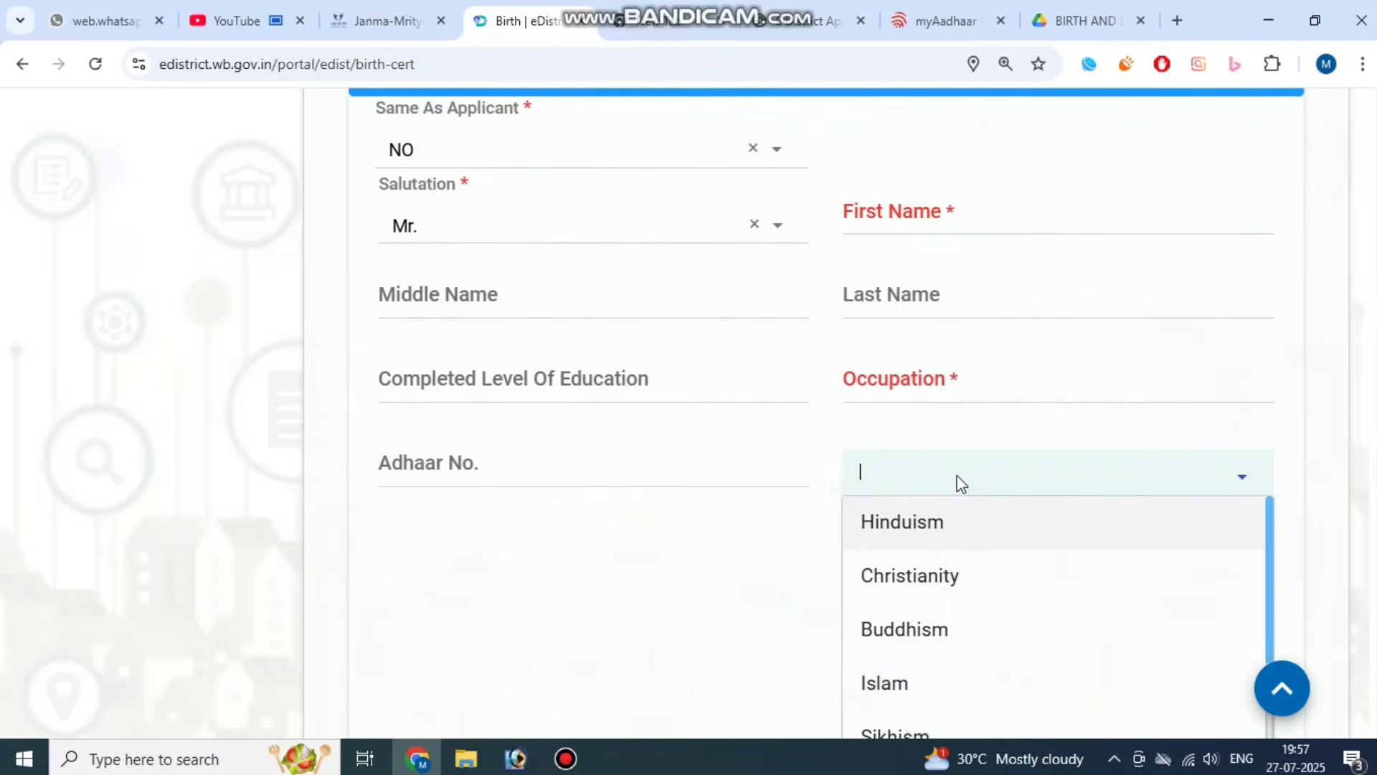
click(974, 553)
Keep the mother's Same As Applicant as NO and choose her salutation
scroll(957, 492, down, 2)
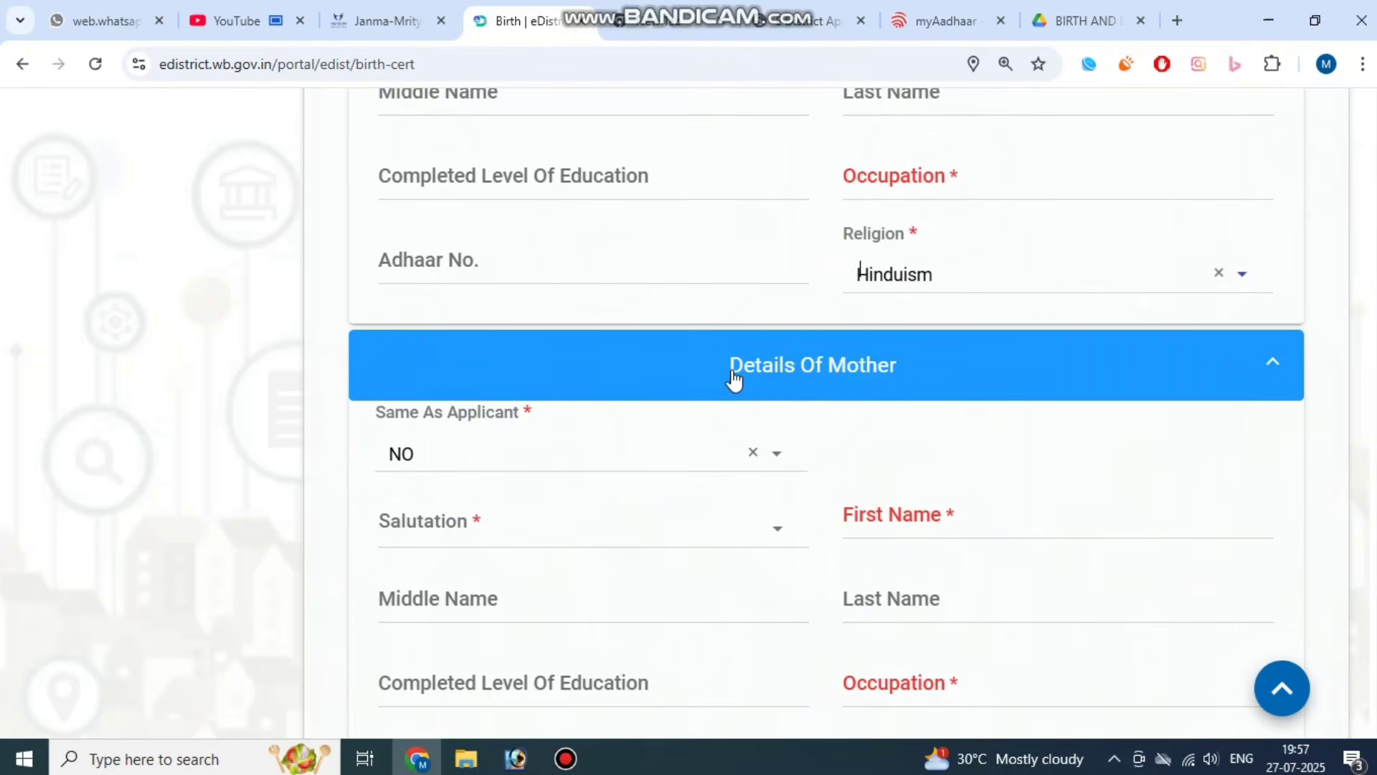
scroll(440, 492, down, 1)
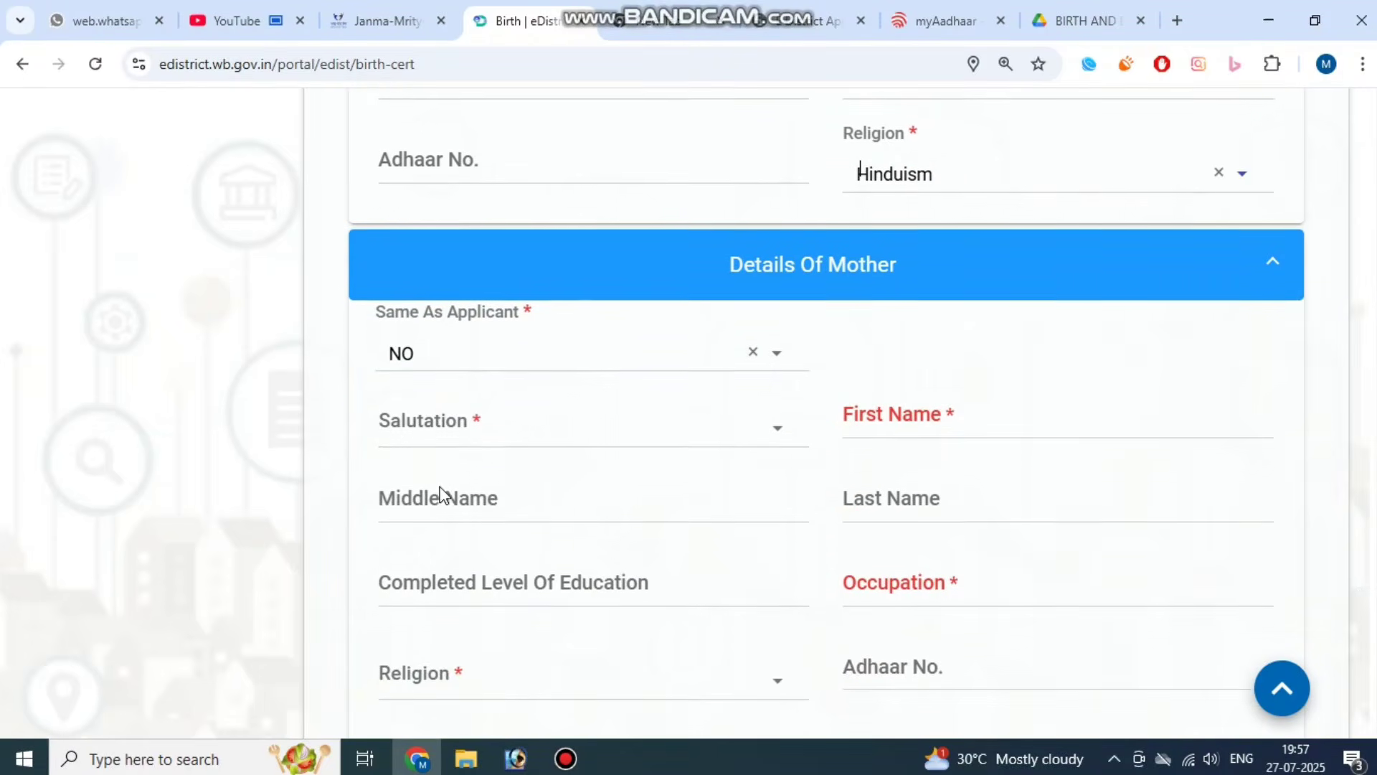
click(463, 350)
click(466, 448)
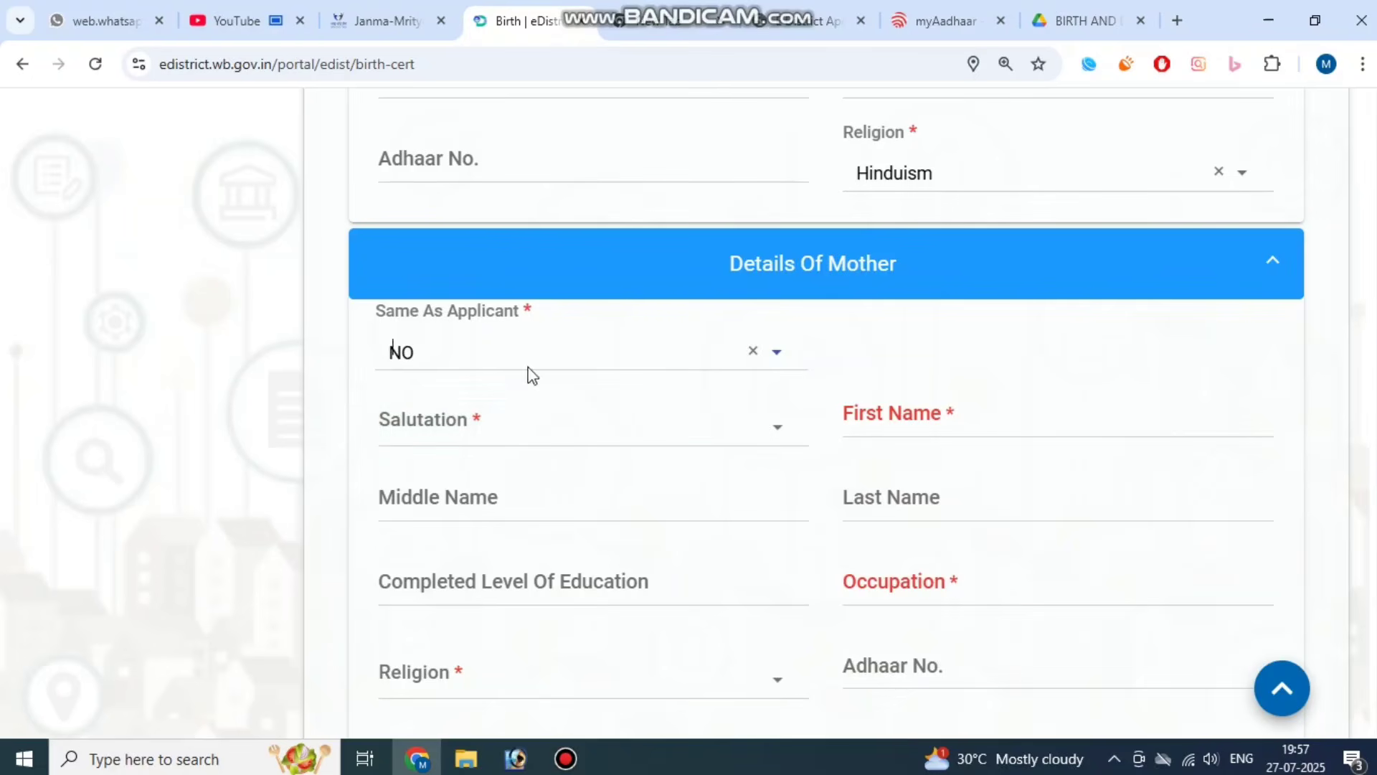
click(596, 429)
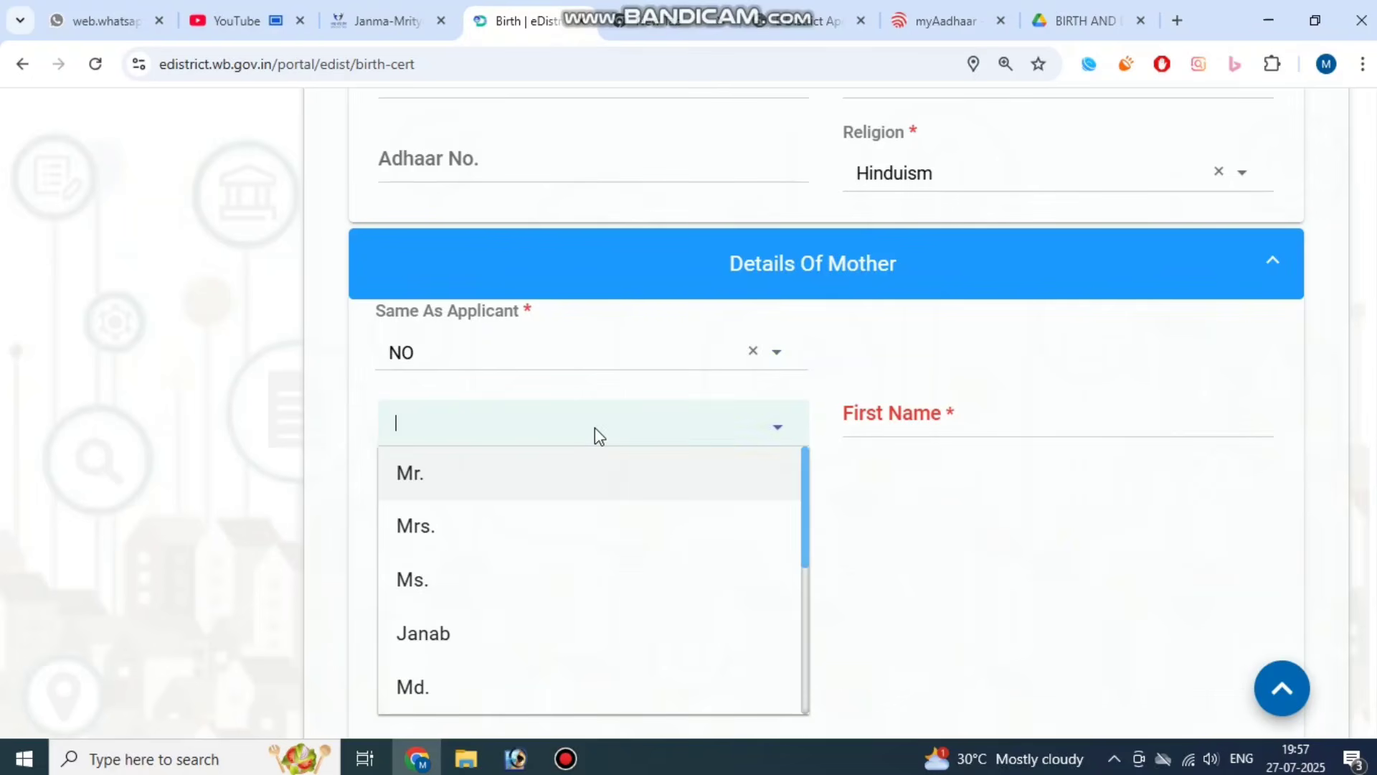
click(492, 472)
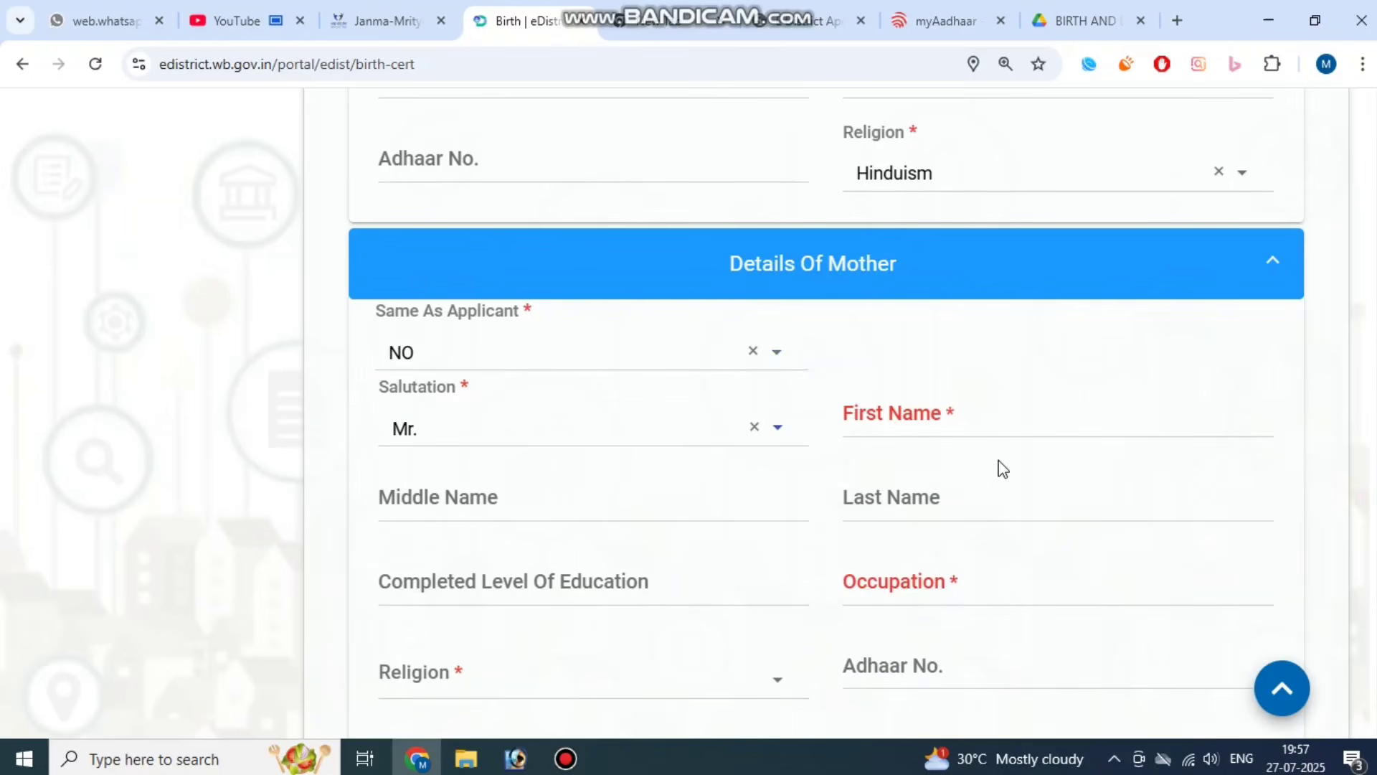
scroll(870, 544, down, 4)
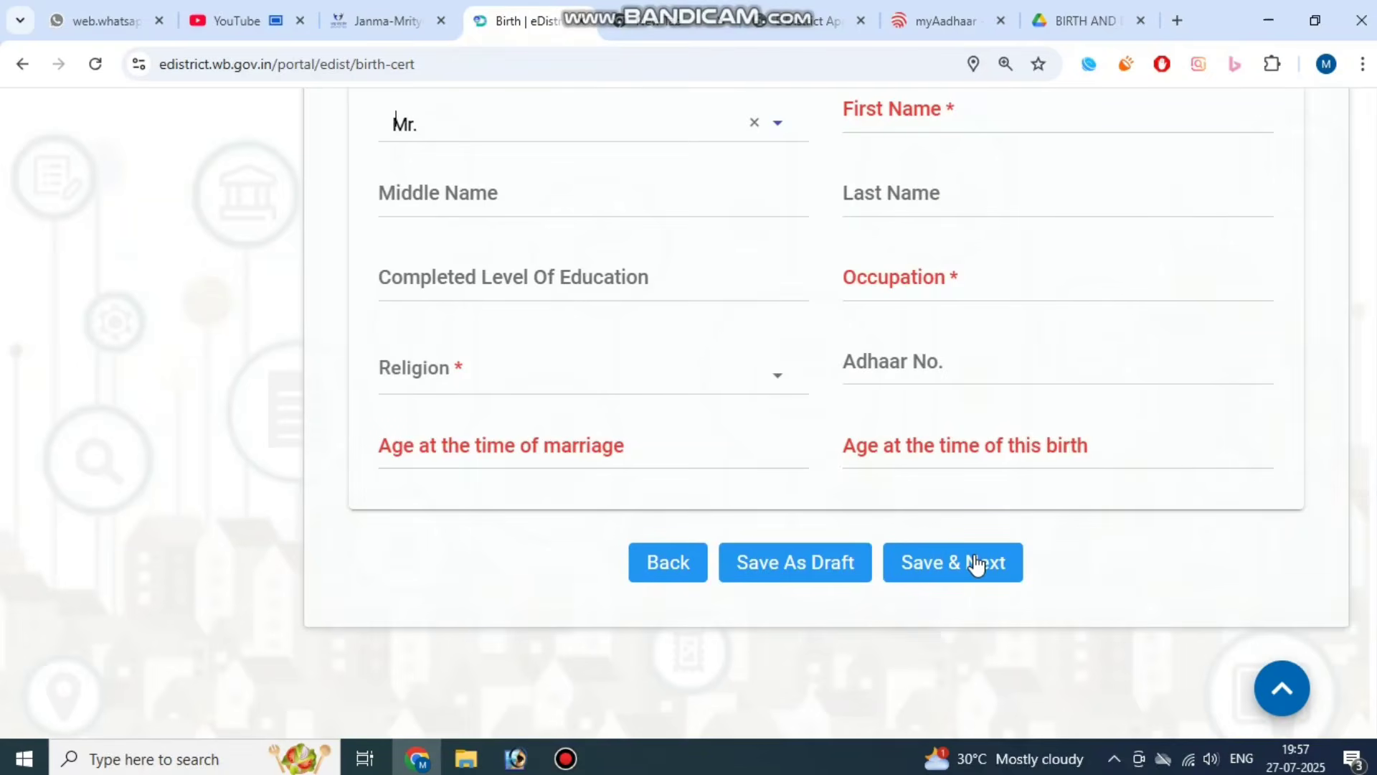
click(975, 564)
click(596, 435)
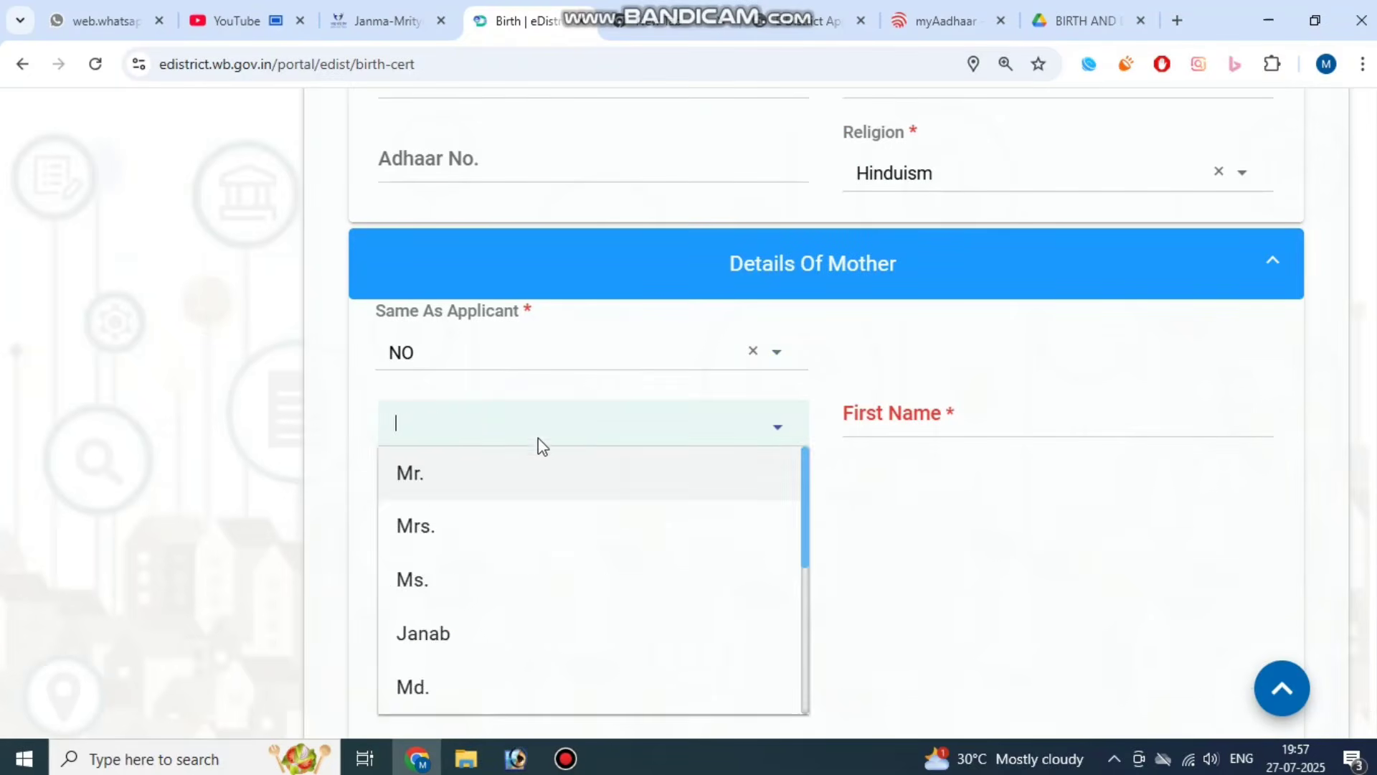
click(661, 467)
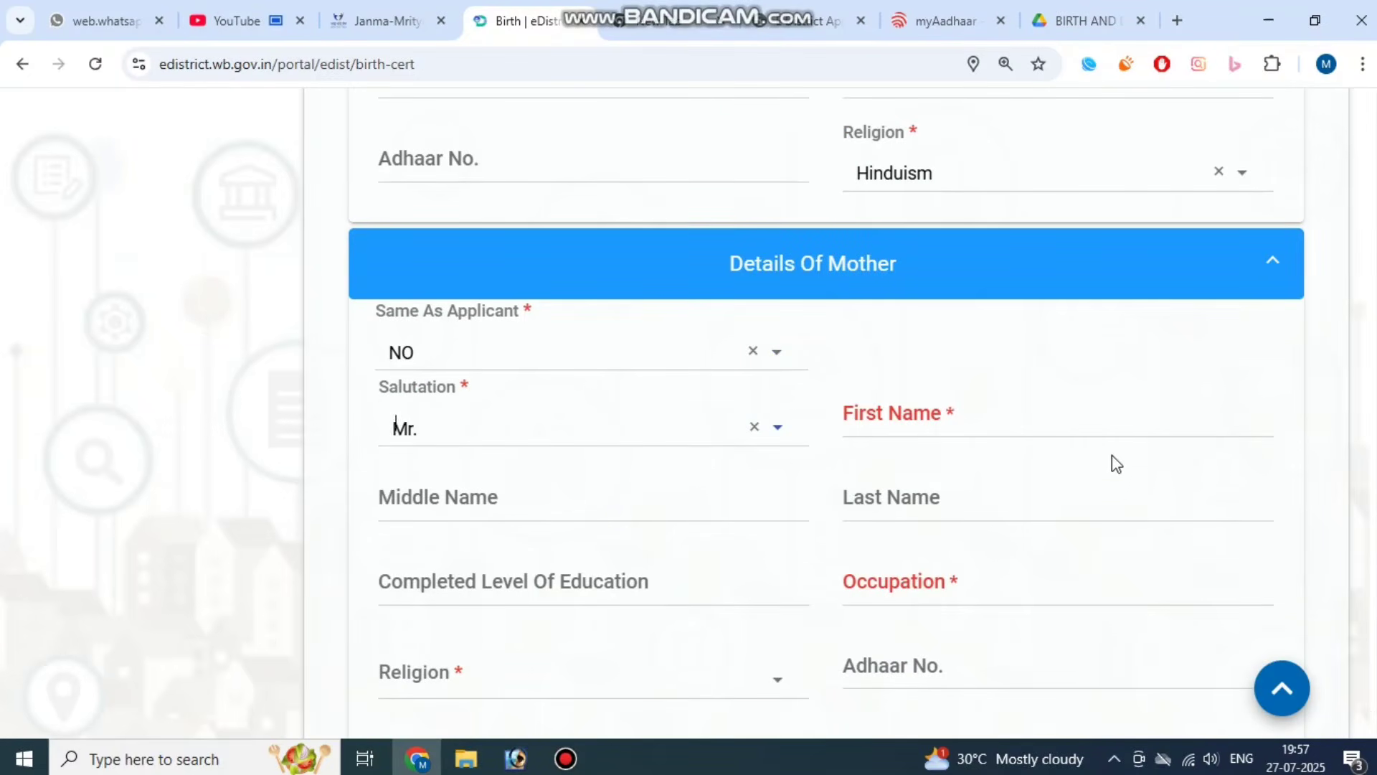
scroll(1086, 476, down, 4)
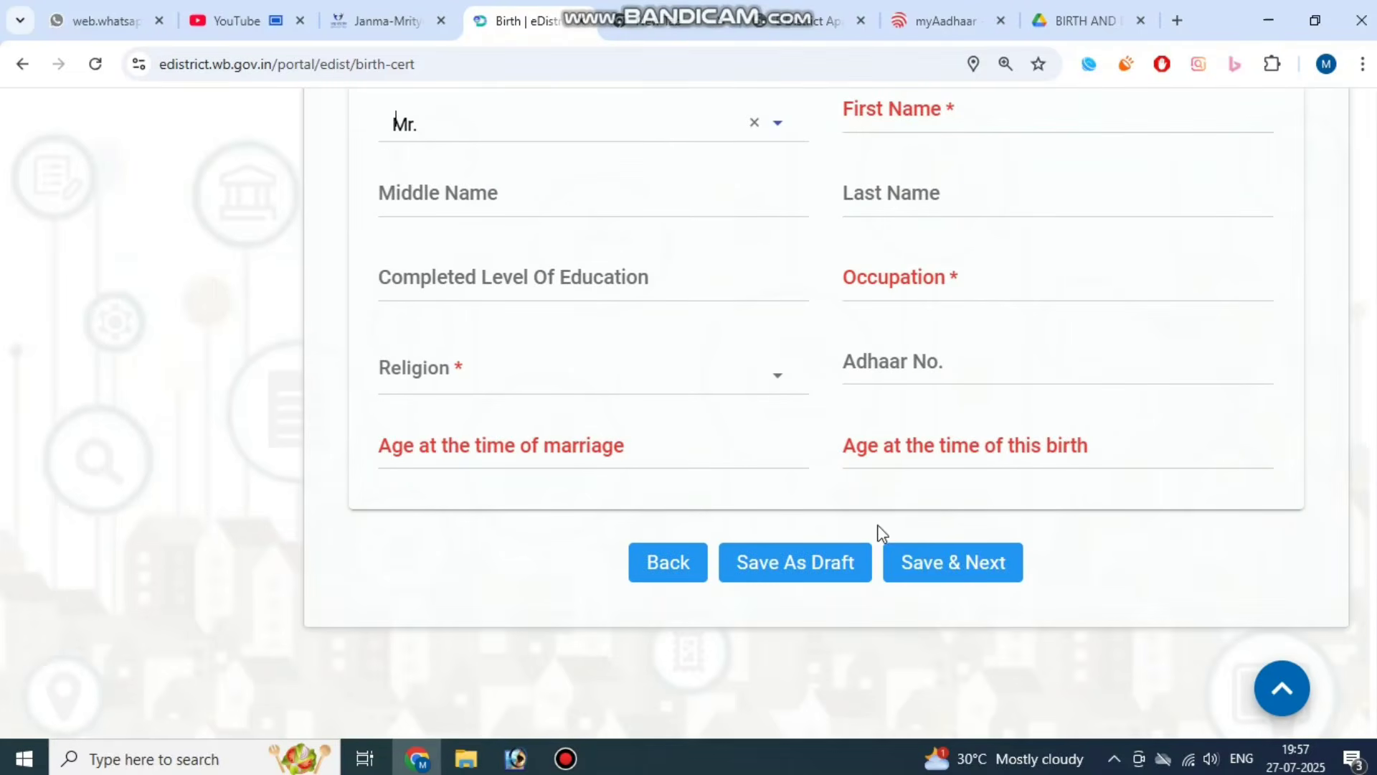
Enter the mother's age at marriage 20 and age at this birth 22, then save
click(566, 759)
click(1099, 162)
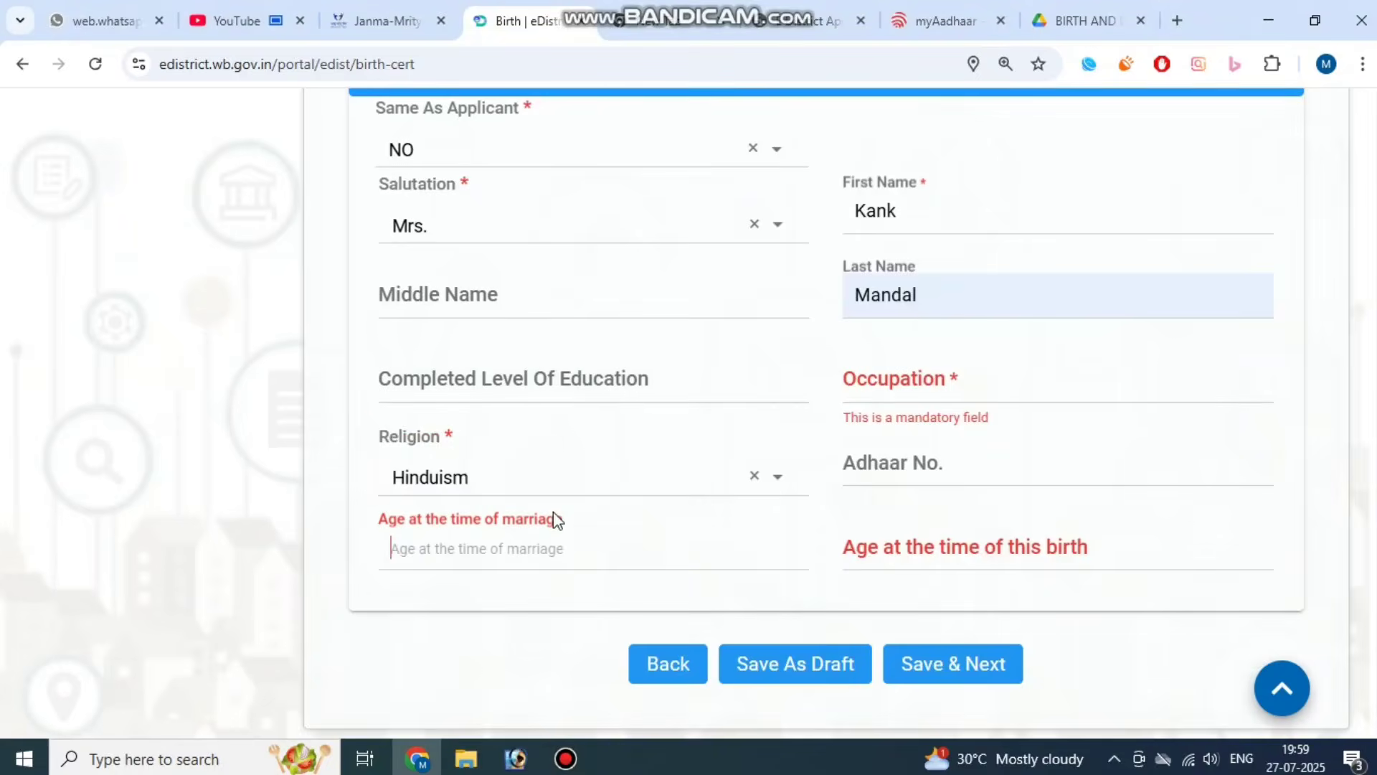
click(512, 540)
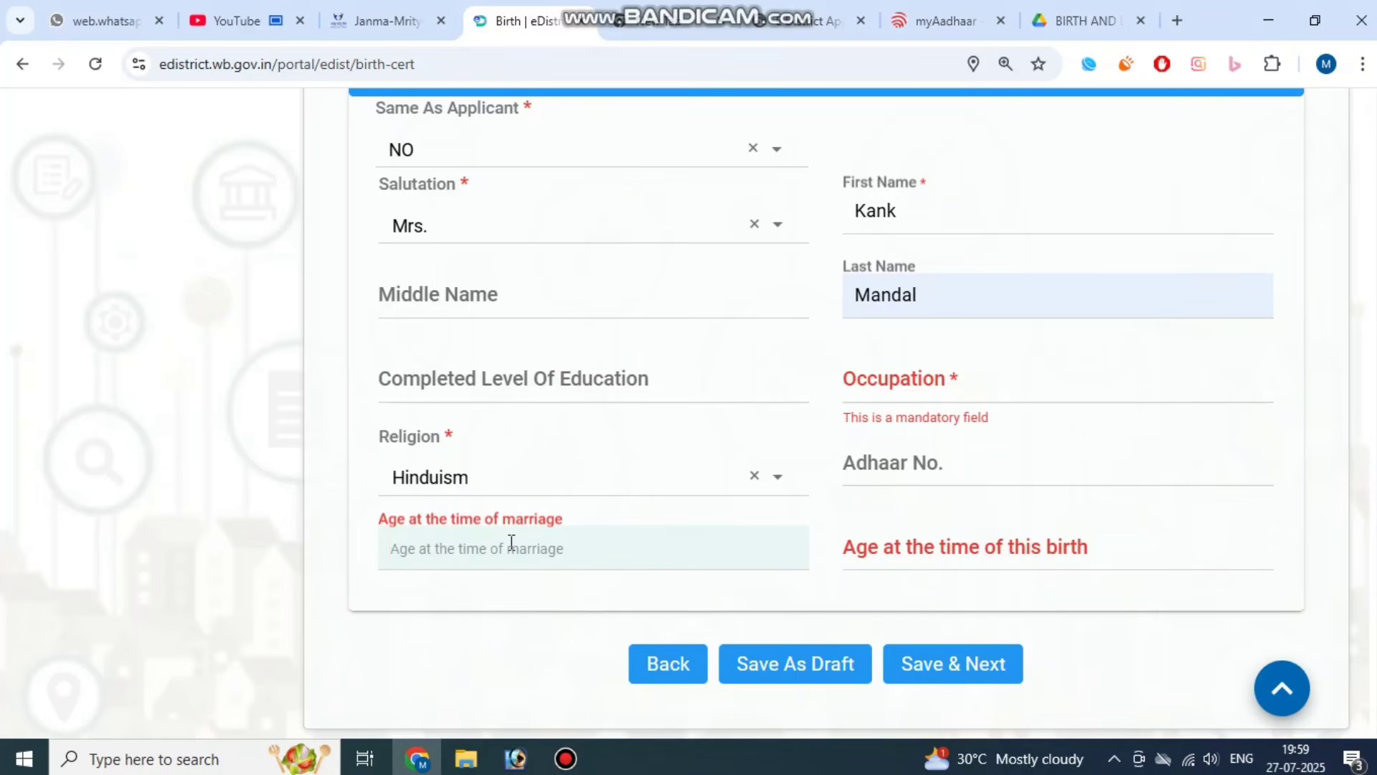
text(20)
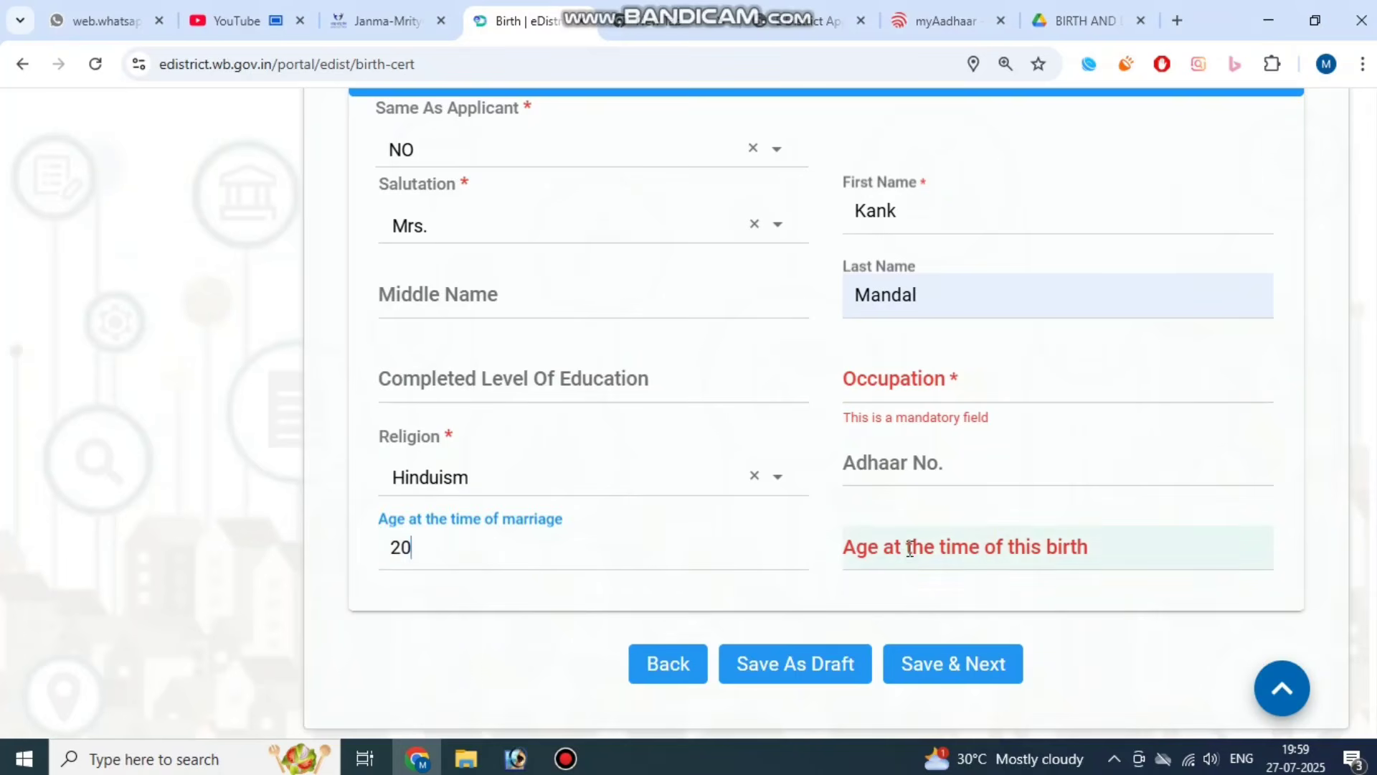
click(909, 547)
text(22)
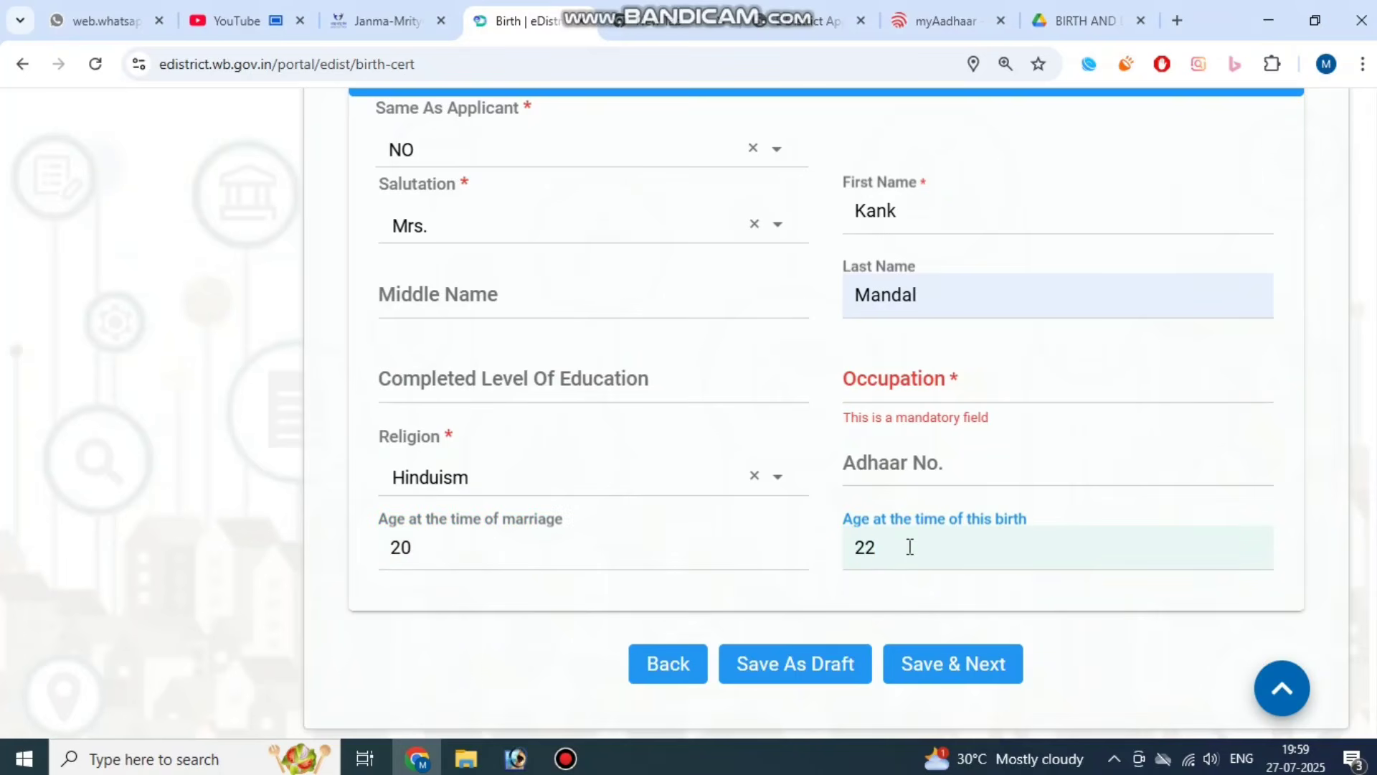
click(951, 603)
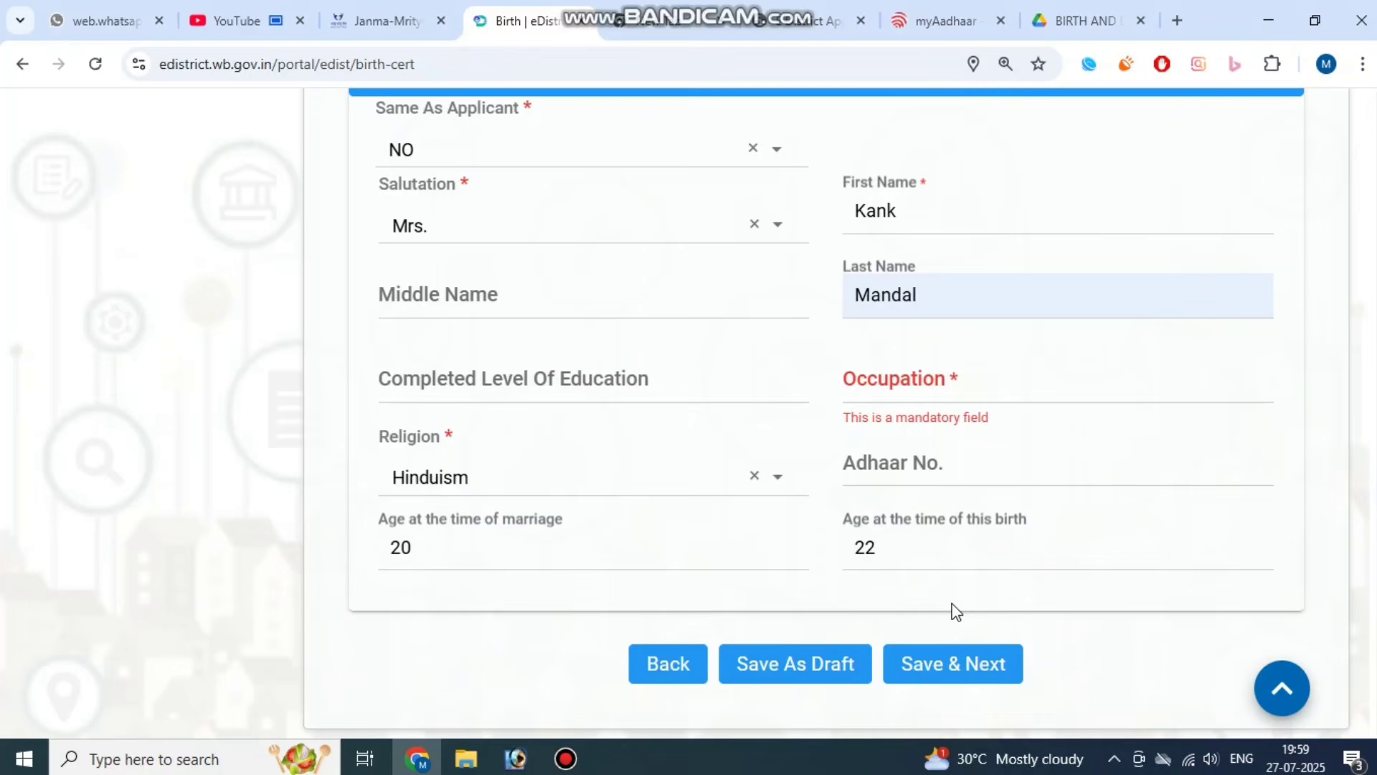
click(979, 382)
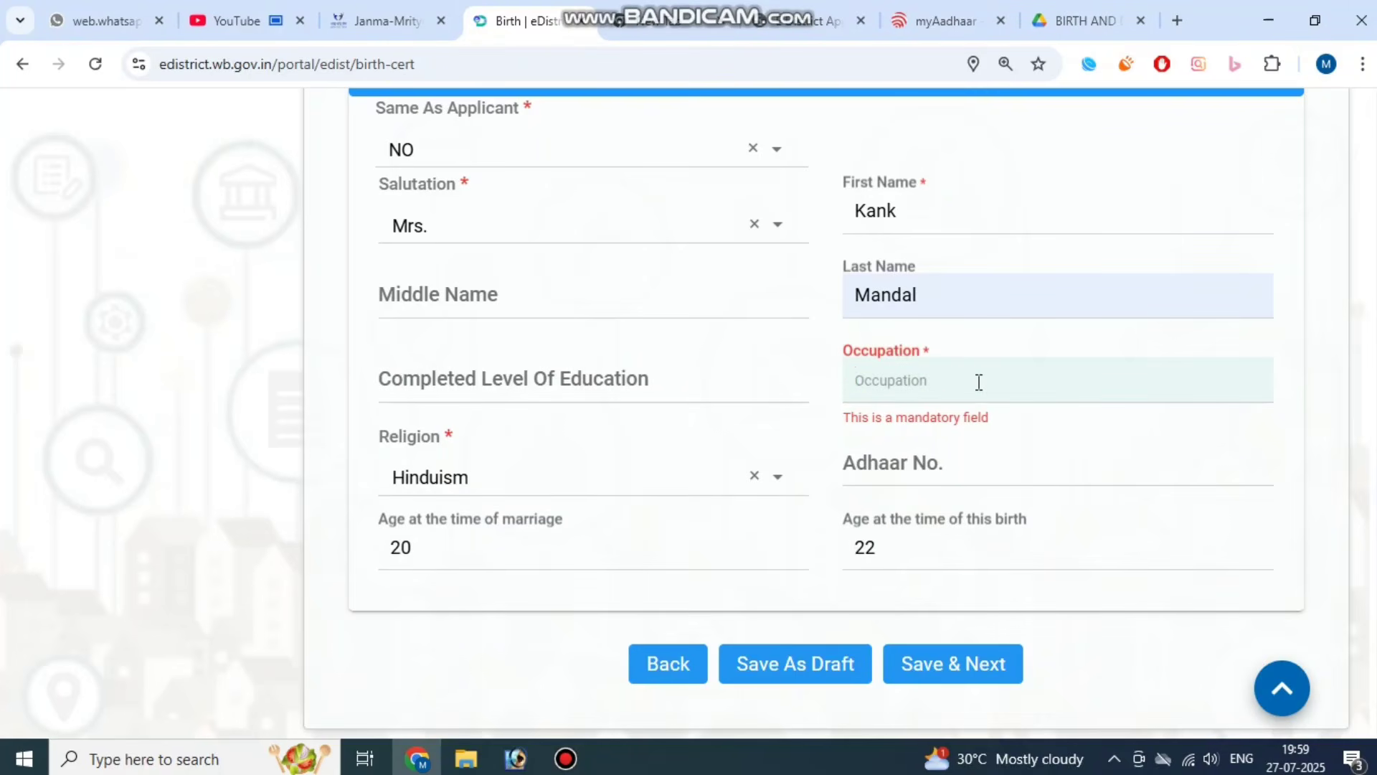
click(566, 759)
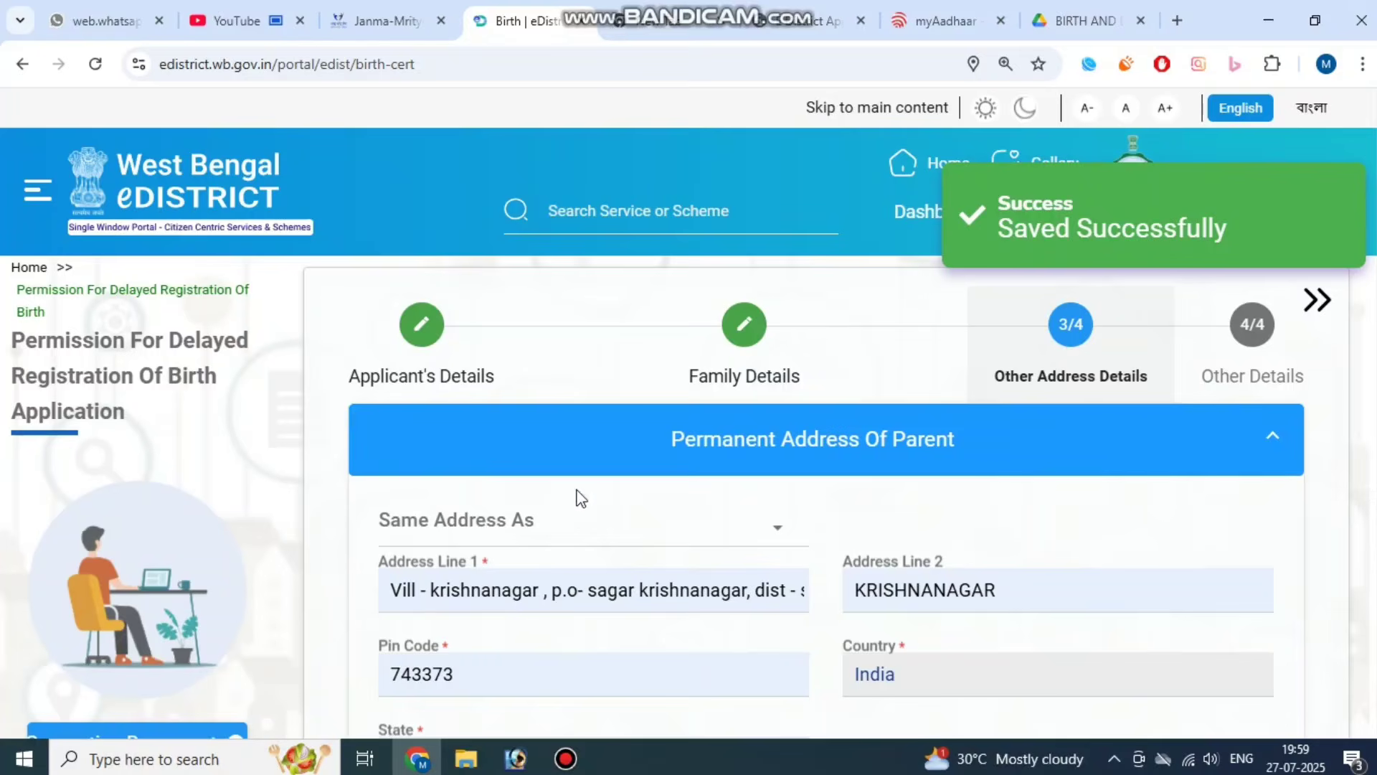
Match the parent's permanent address to Place Of Birth and acknowledge the address alert
click(559, 525)
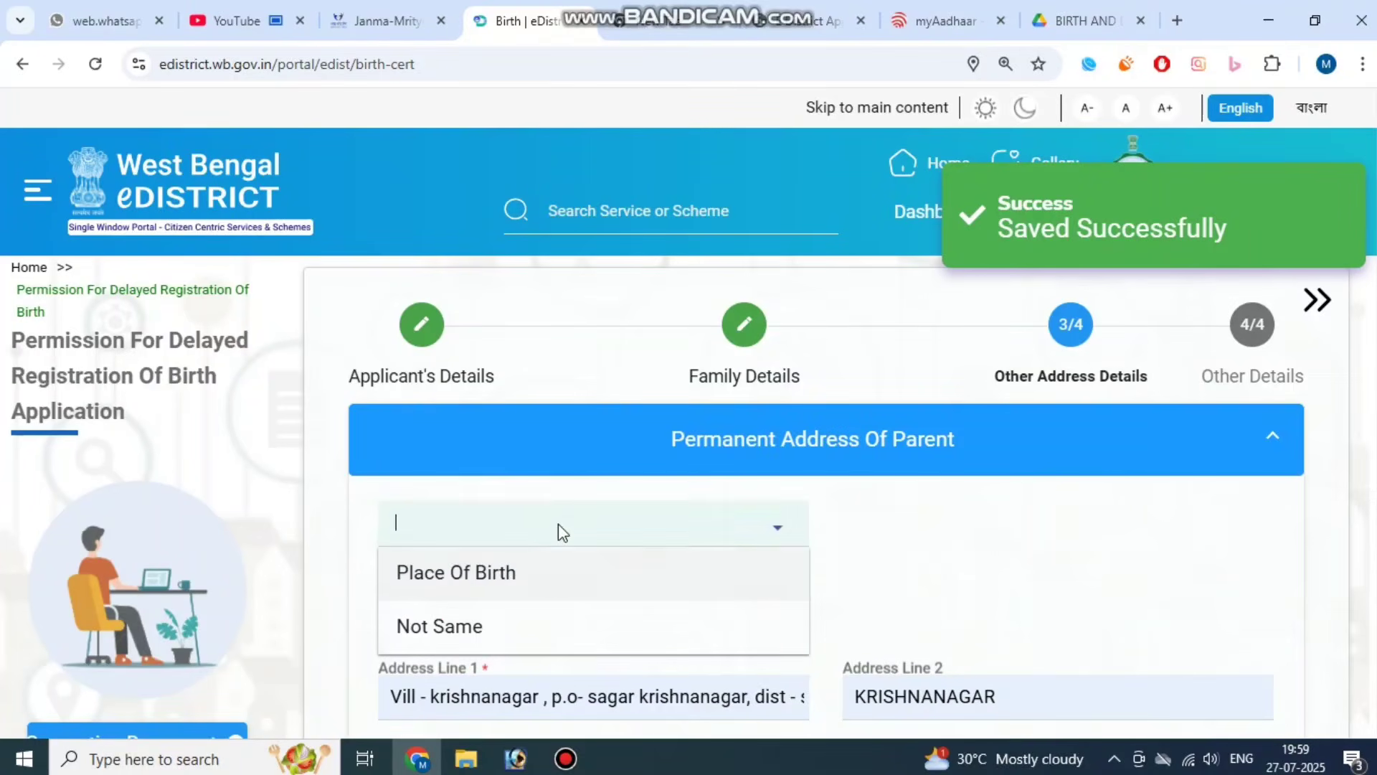
click(547, 582)
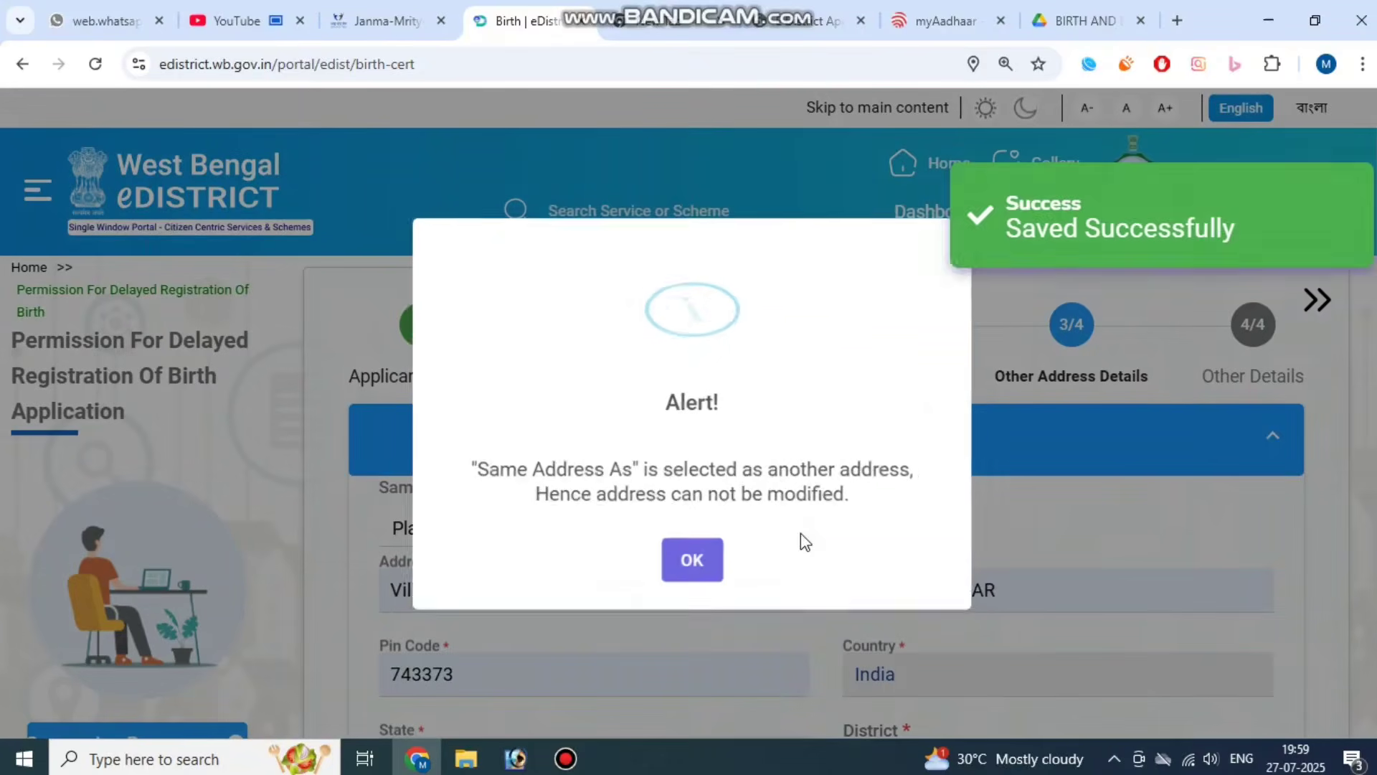
click(701, 572)
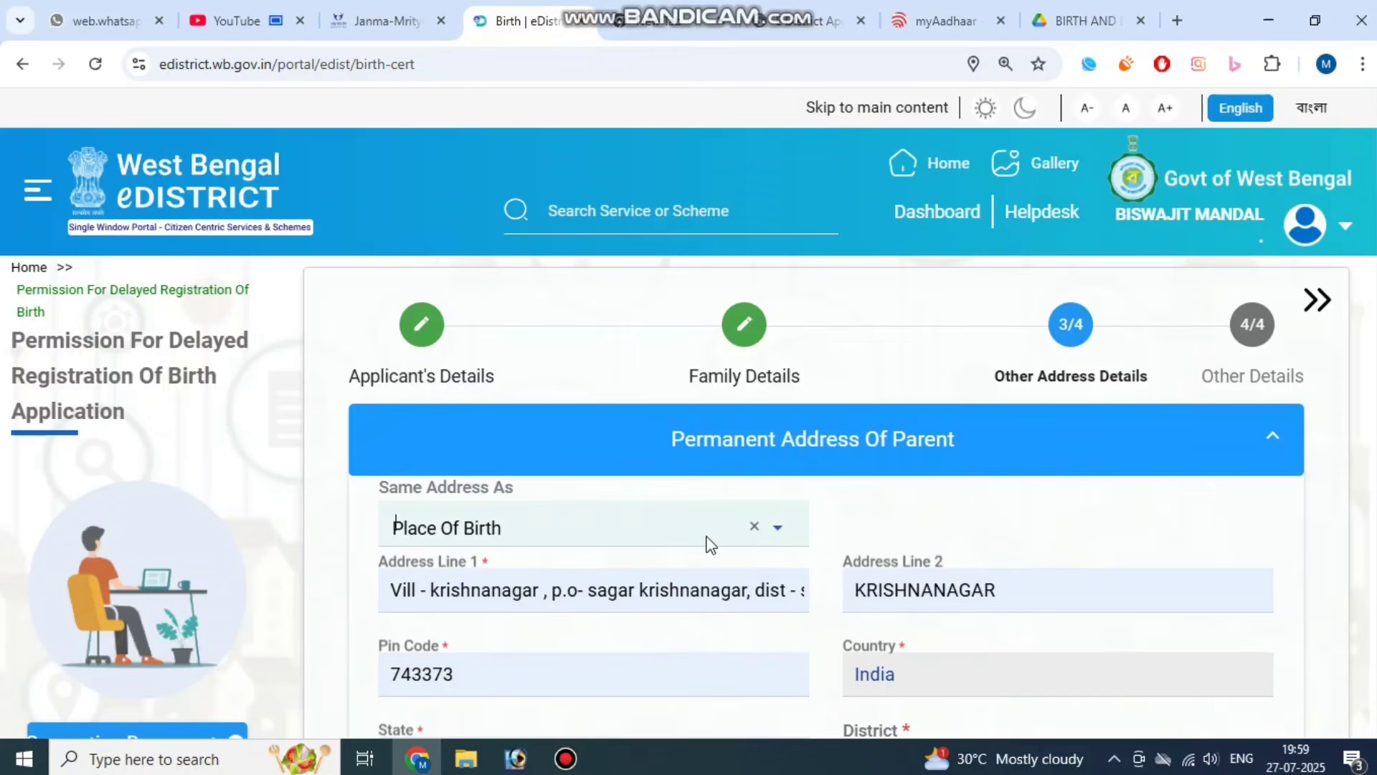
scroll(936, 497, down, 2)
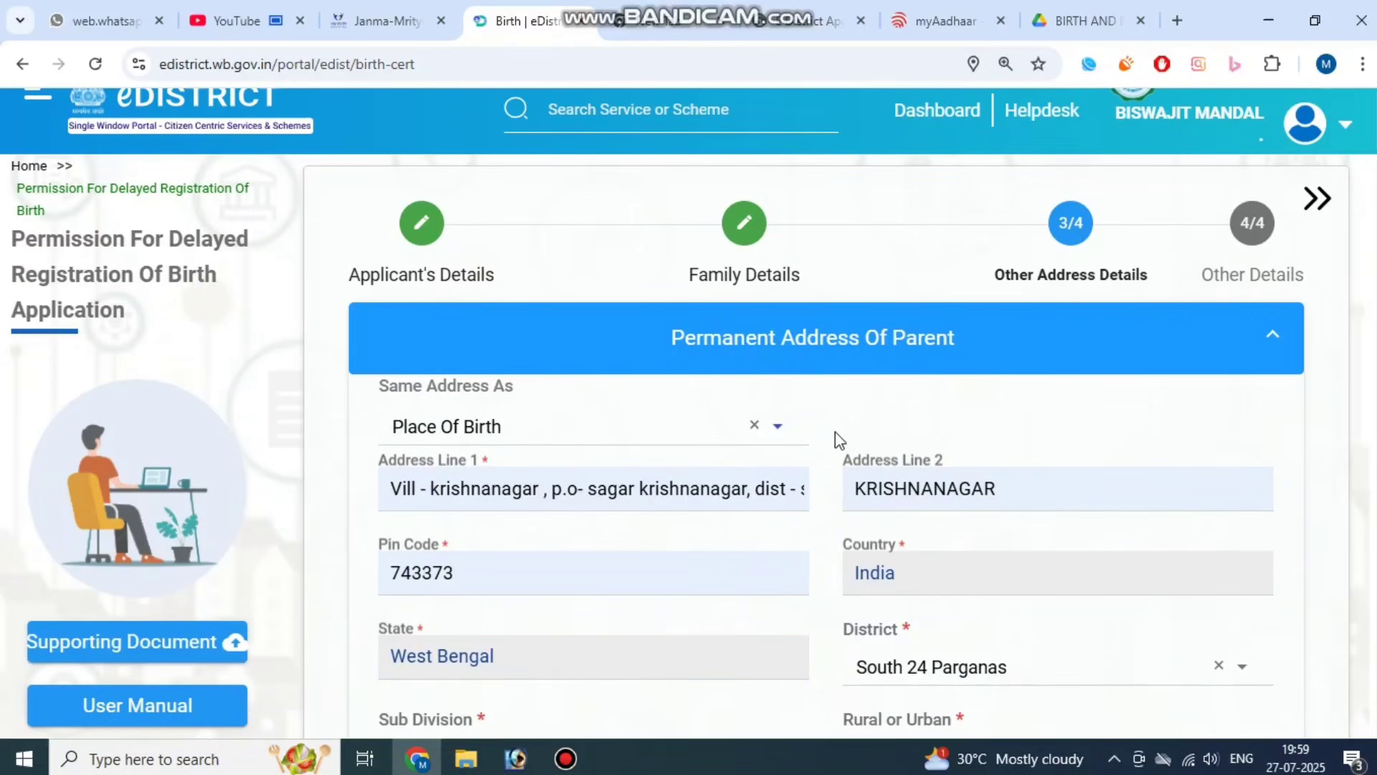
scroll(835, 431, down, 3)
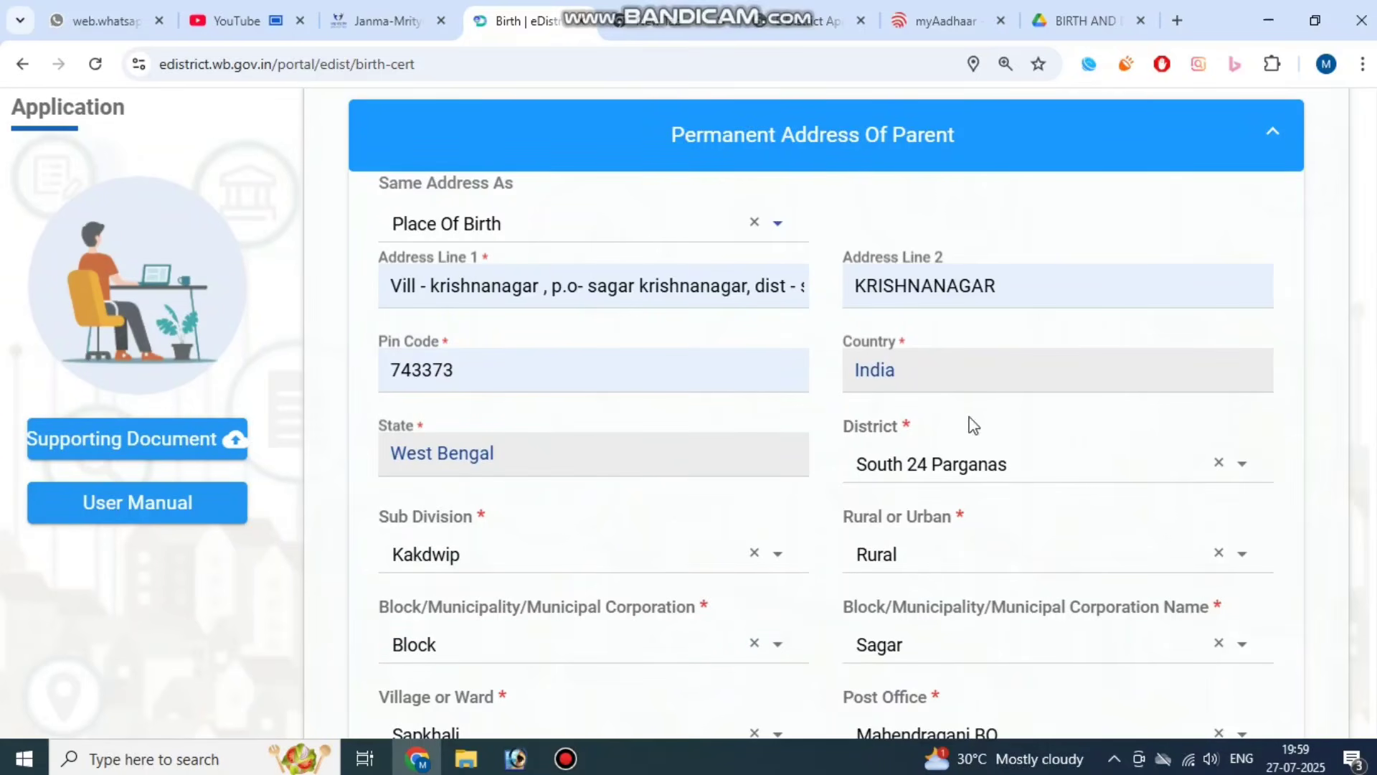
scroll(707, 424, down, 8)
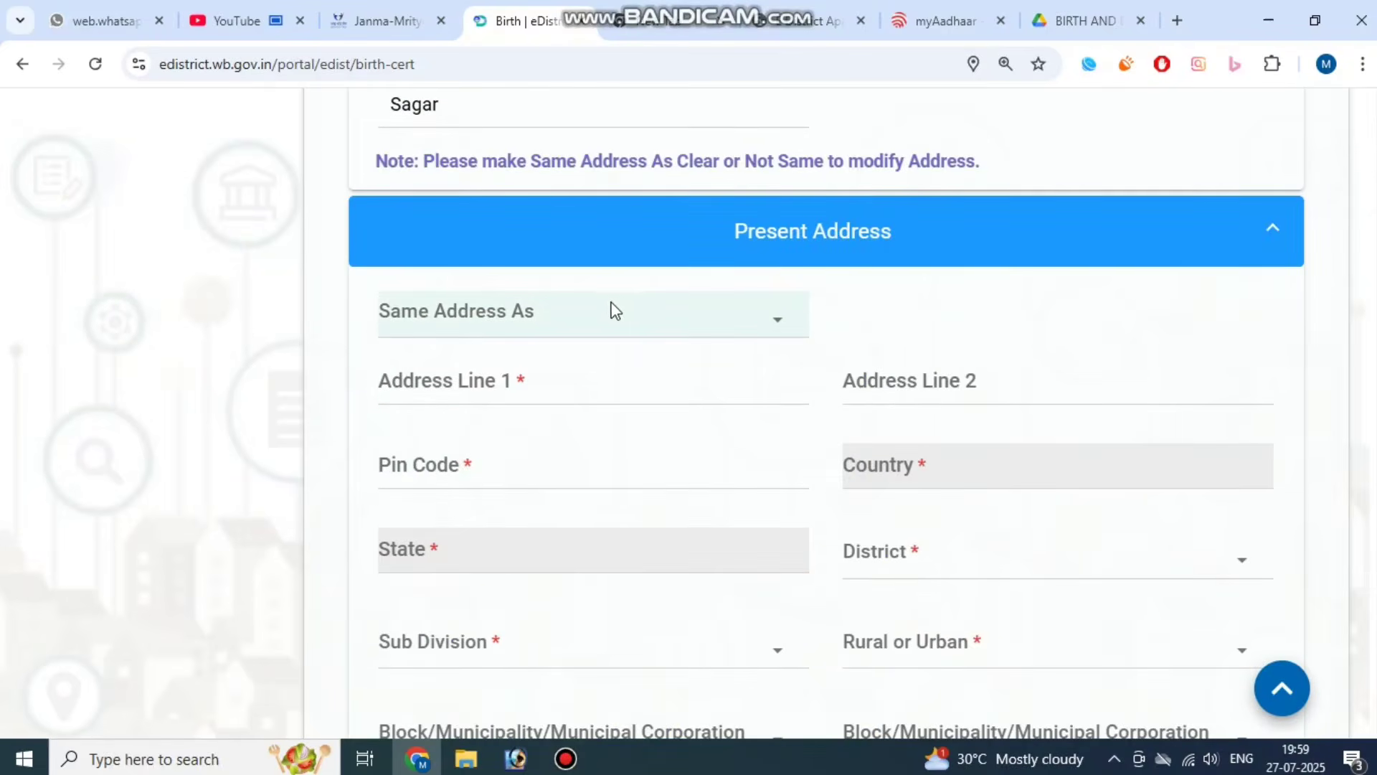
Set Present Address's Same Address As to Place Of Birth, dismissing the cannot-modify alert
click(609, 311)
click(530, 367)
click(585, 369)
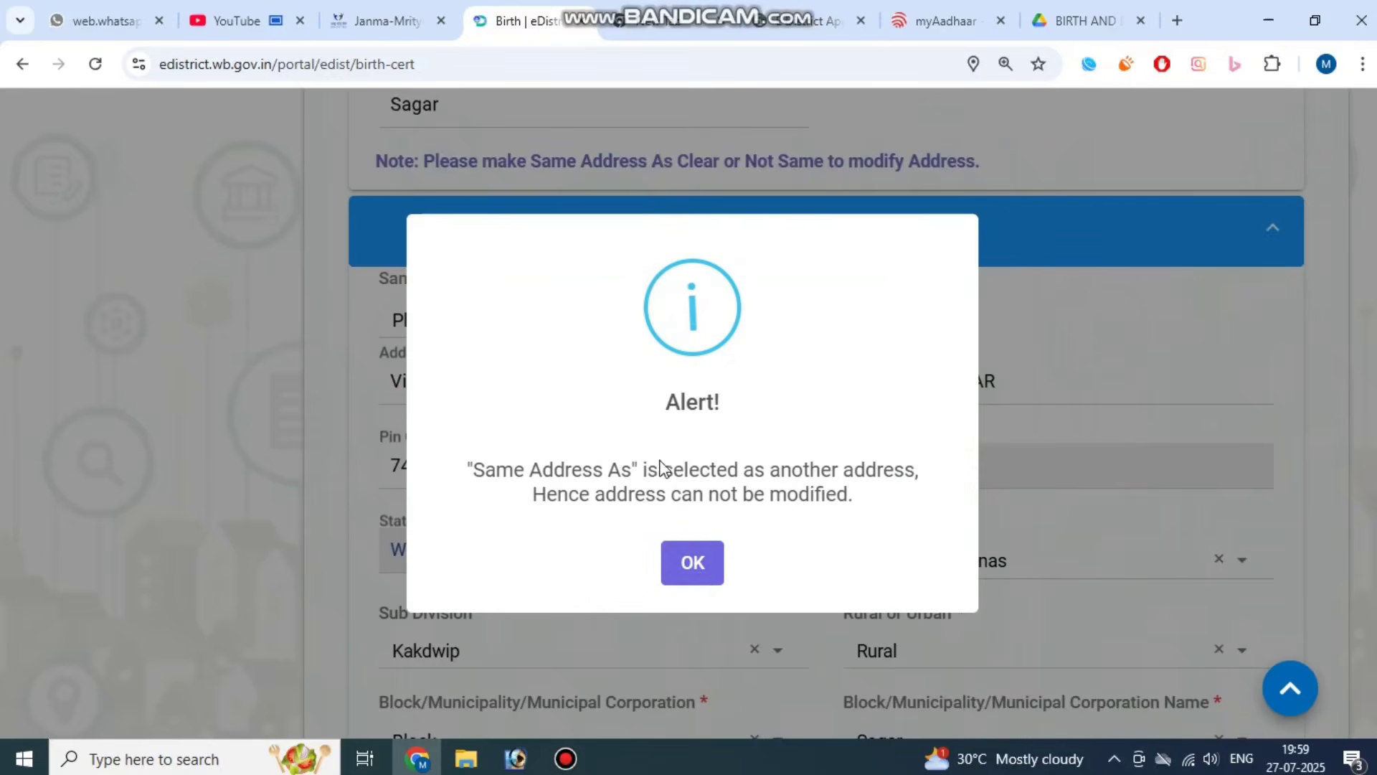
click(706, 563)
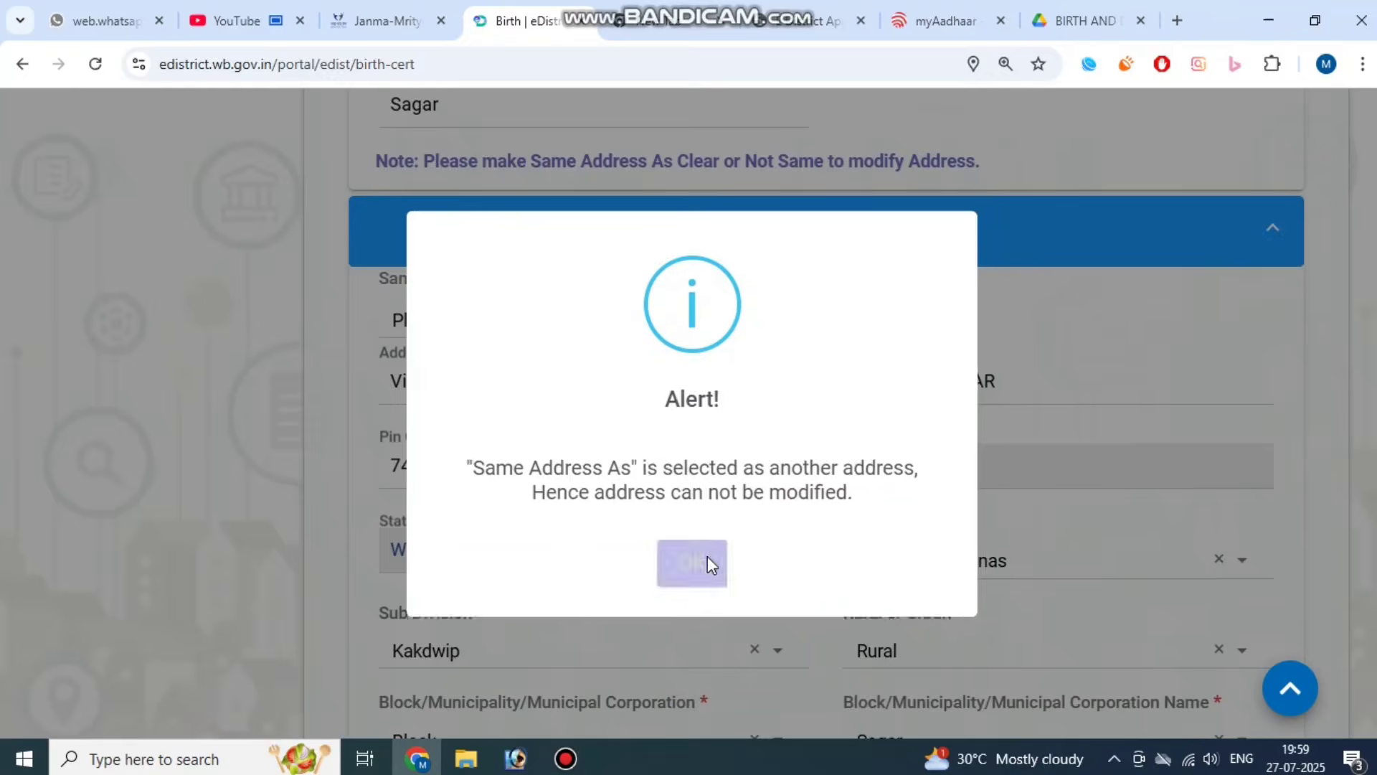
click(624, 326)
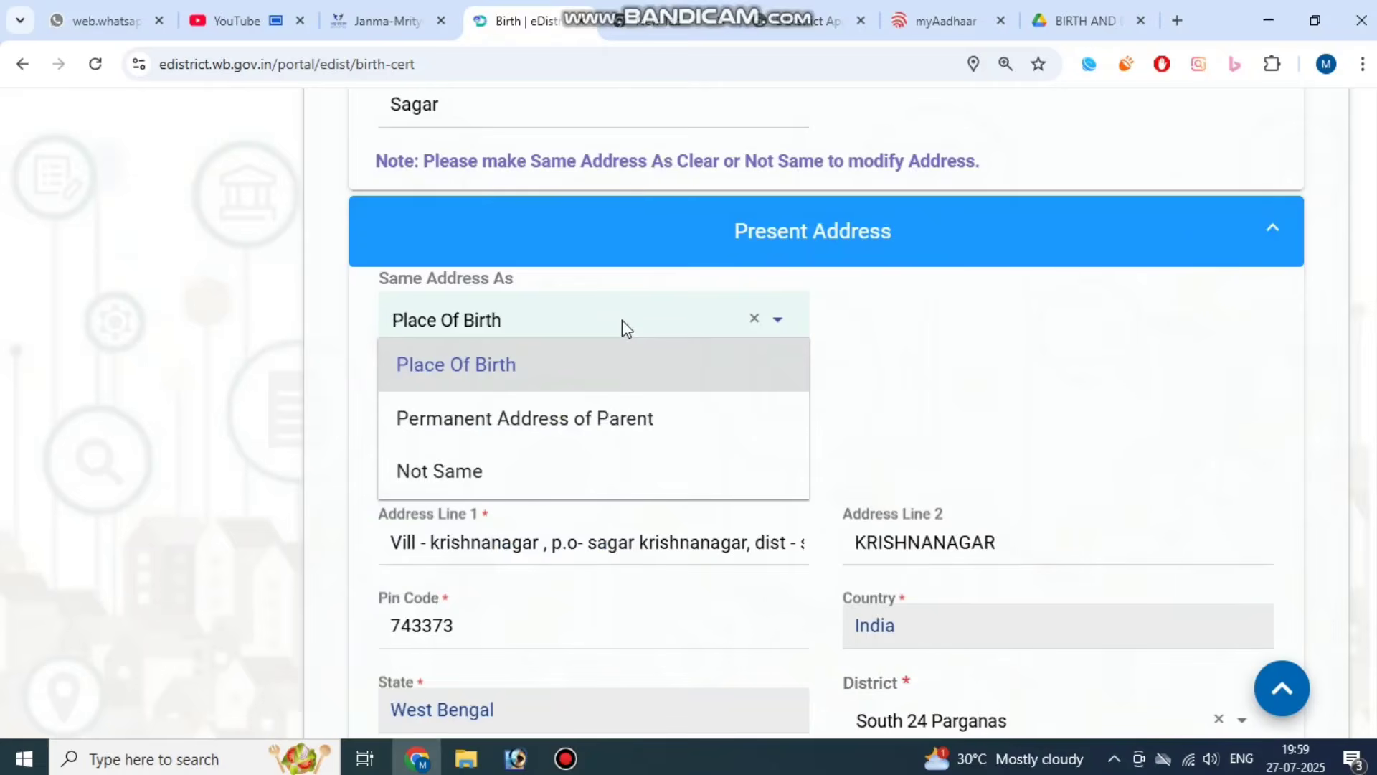
click(528, 377)
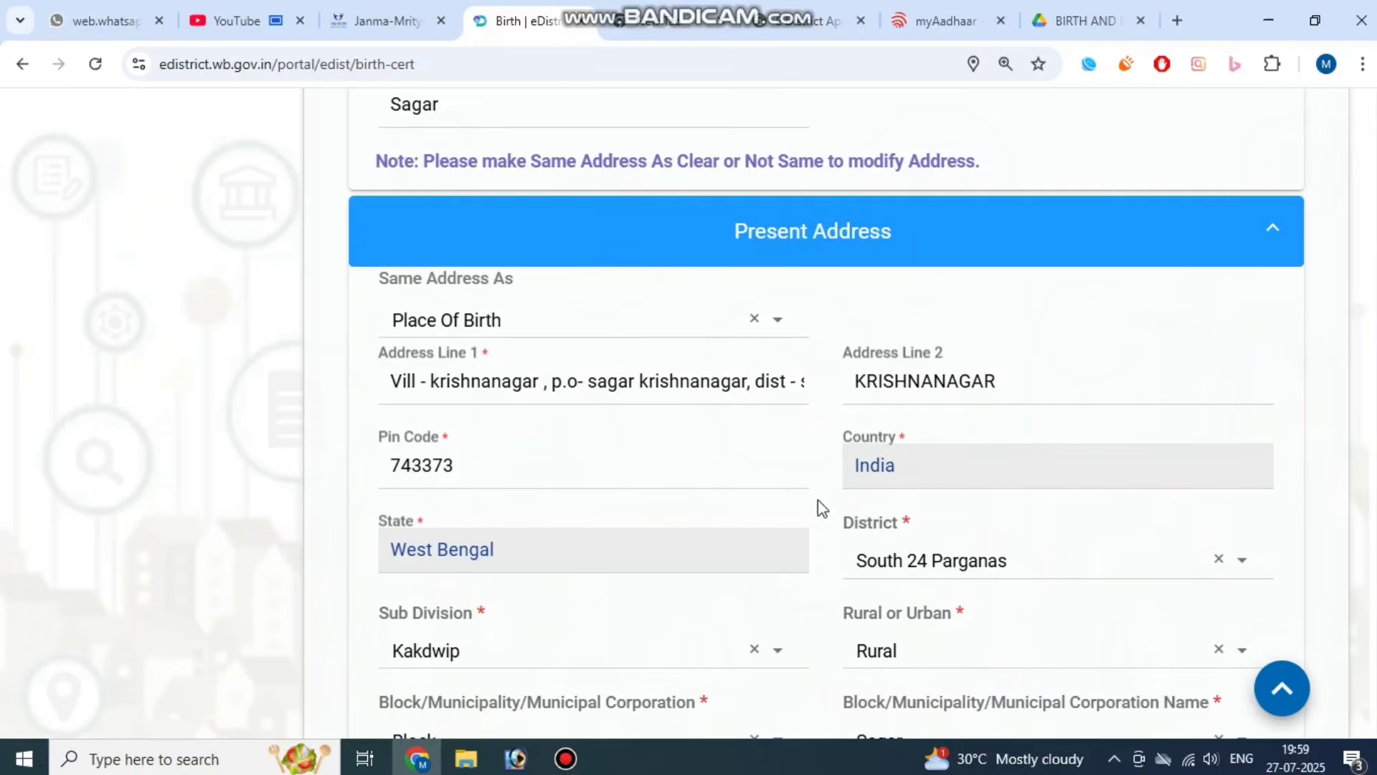
scroll(718, 493, down, 8)
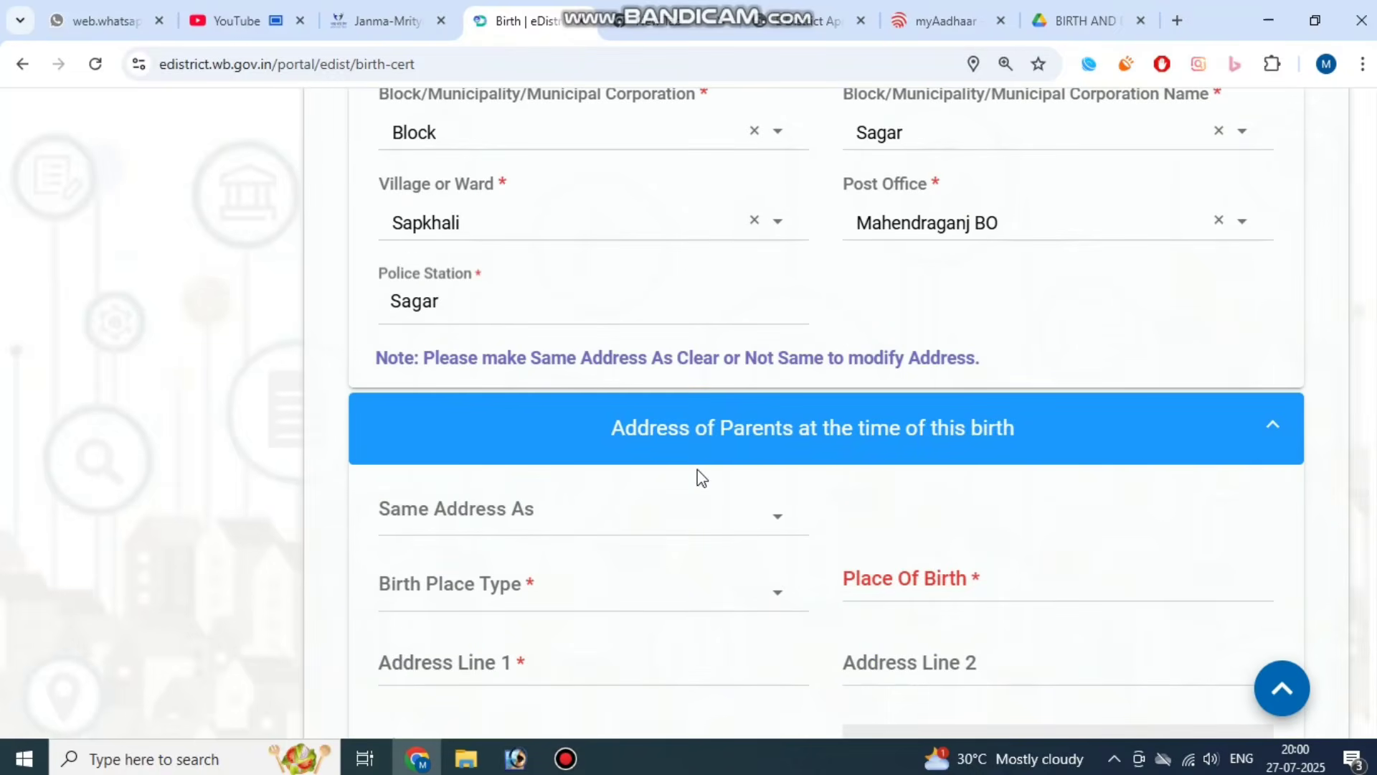
Copy the place of birth into the parents' address at birth and dismiss the alert
click(587, 523)
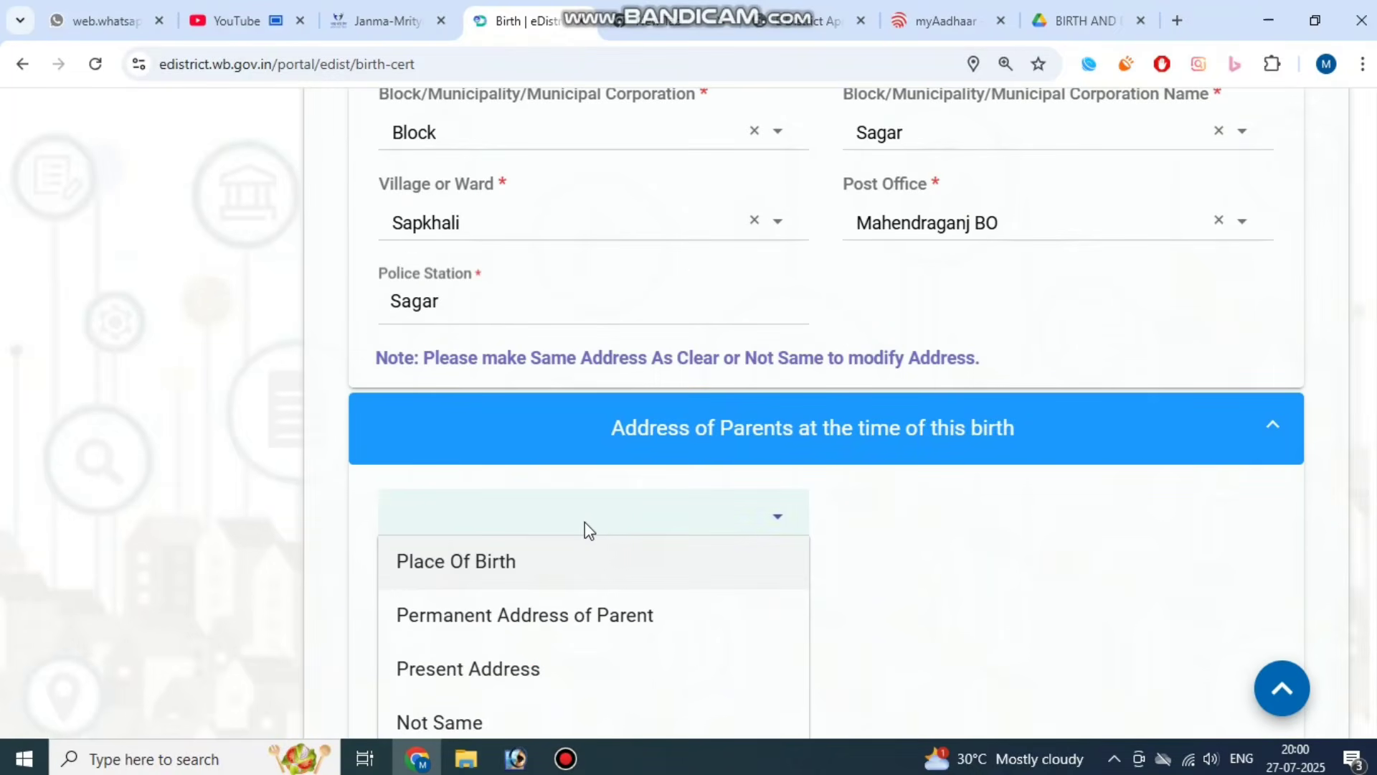
click(545, 571)
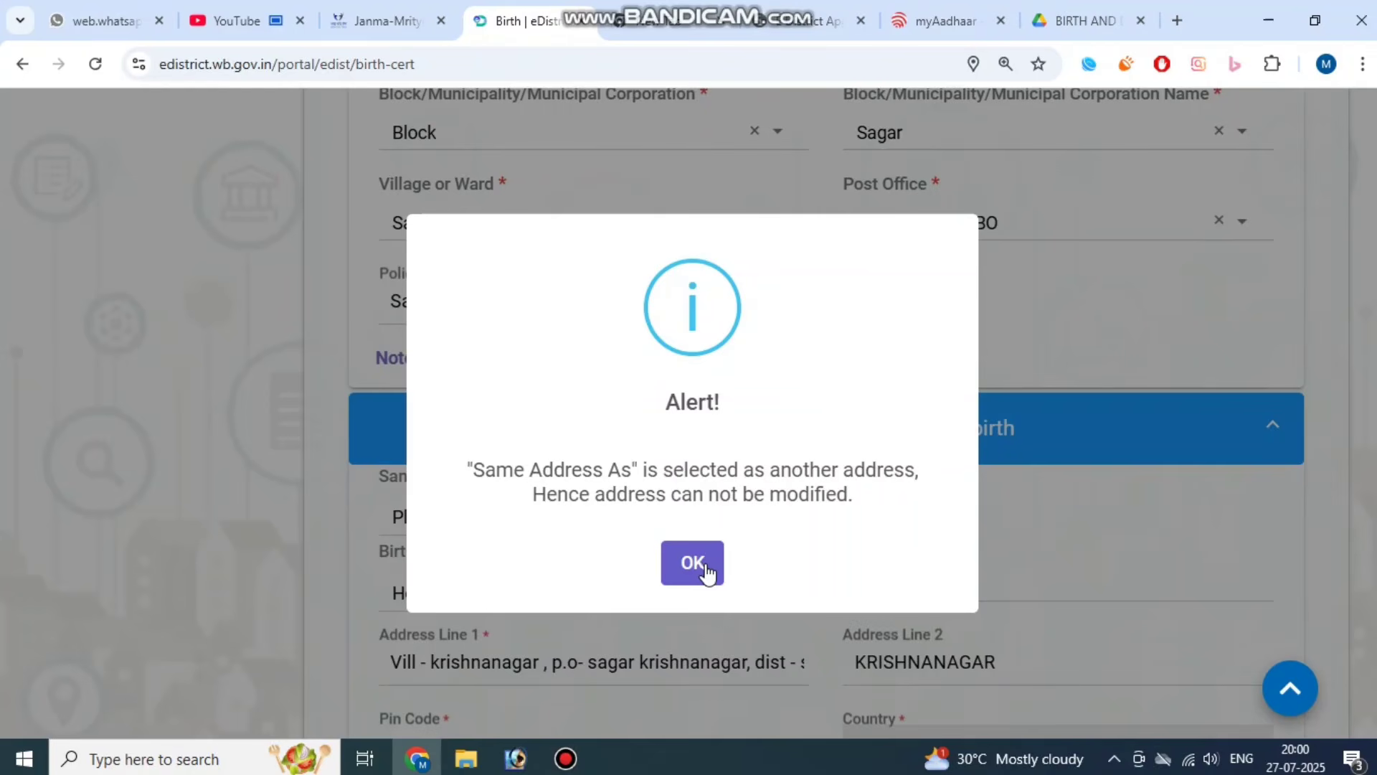
click(693, 563)
scroll(715, 512, down, 8)
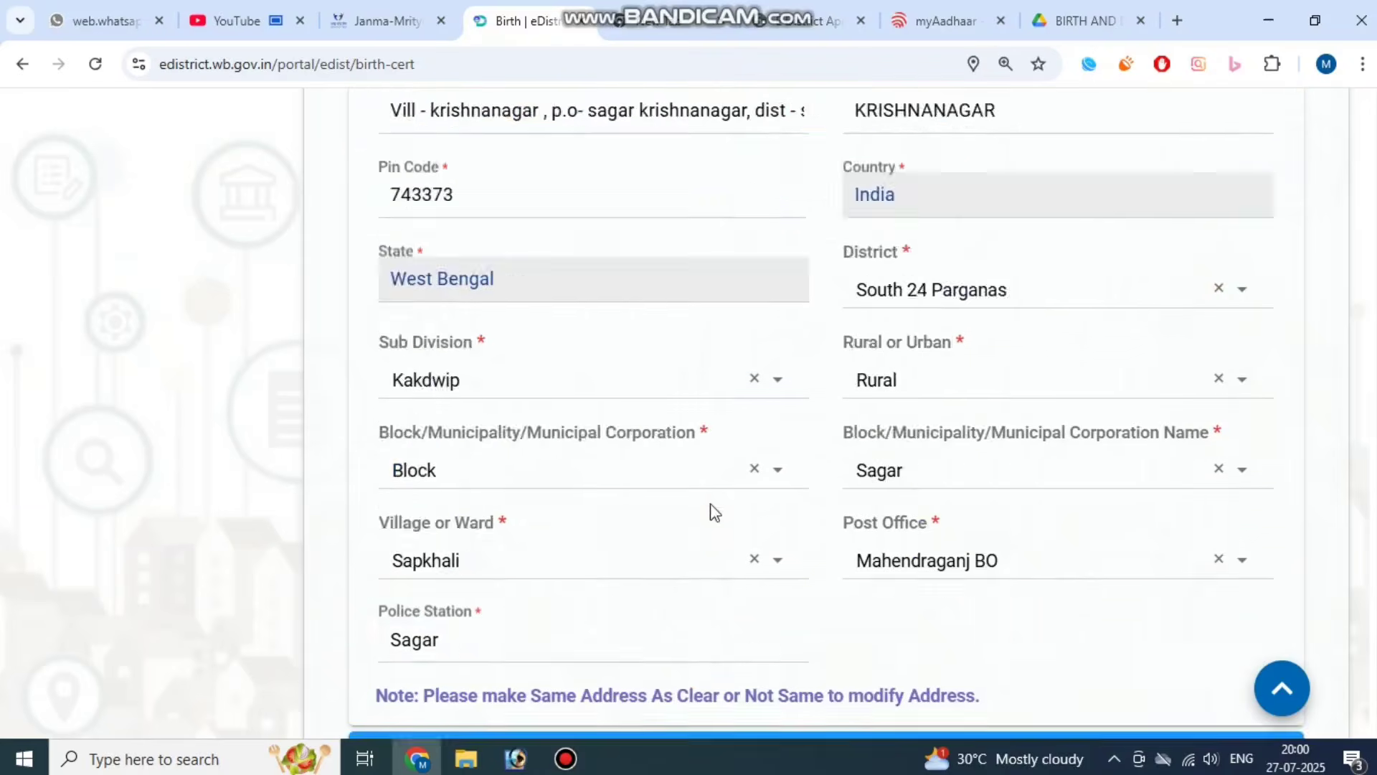
scroll(715, 512, down, 6)
Copy the place of birth into the mother's residence, then save the address step
click(601, 400)
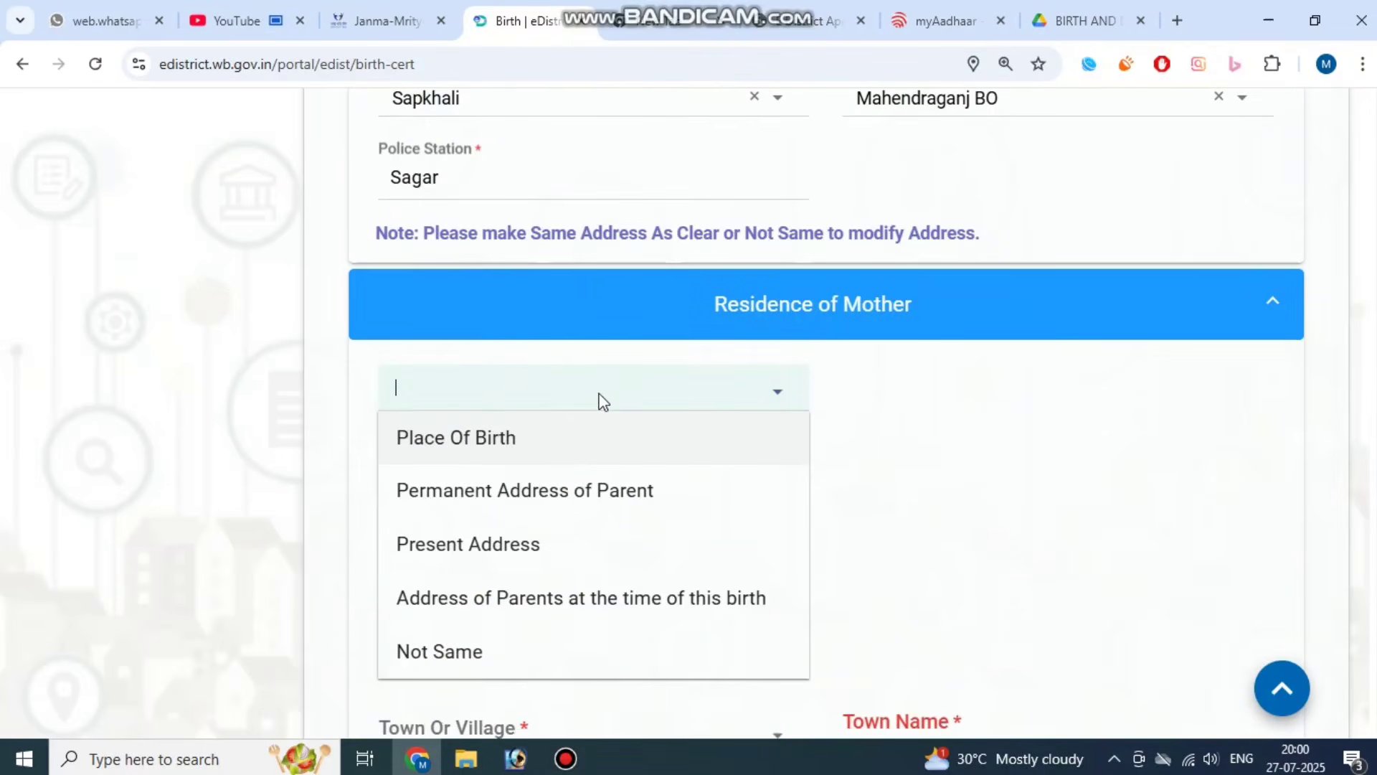
click(789, 441)
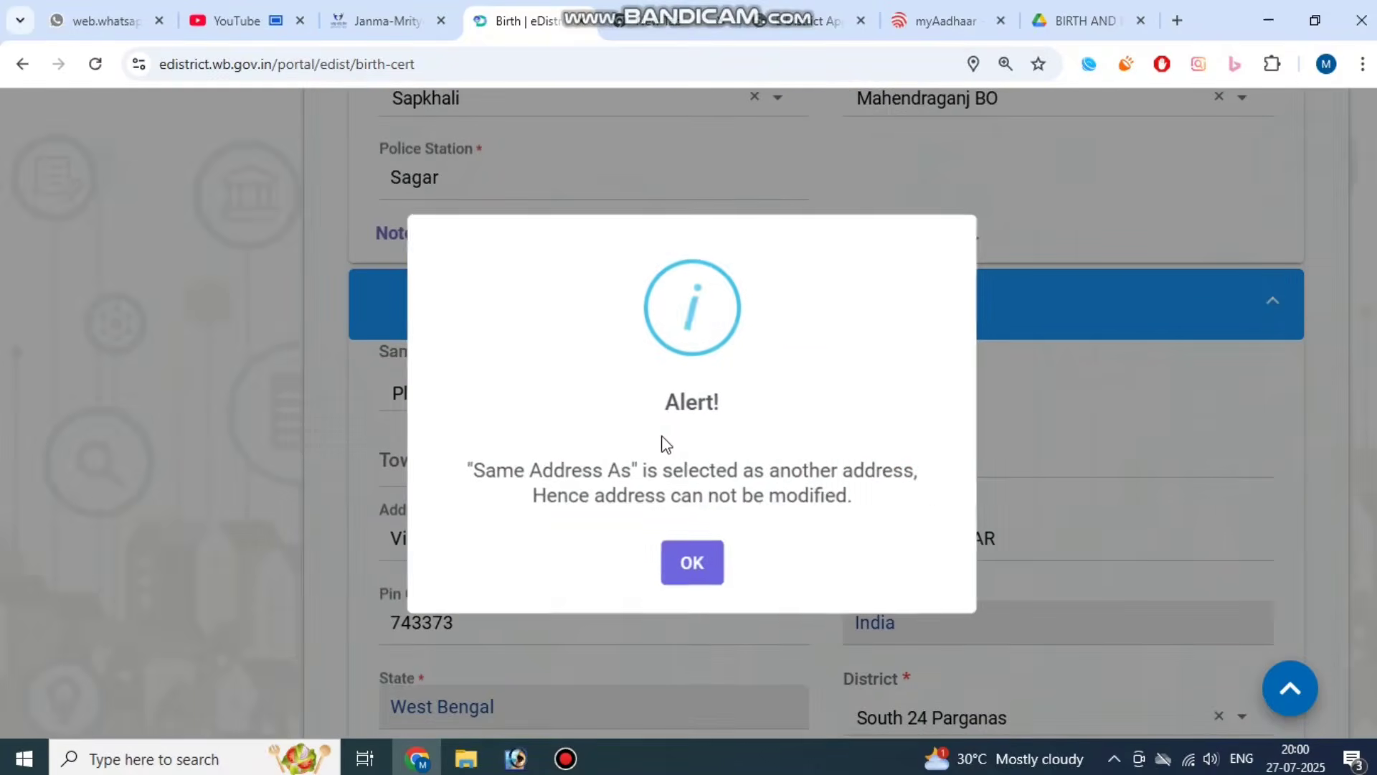
click(717, 568)
scroll(759, 475, up, 7)
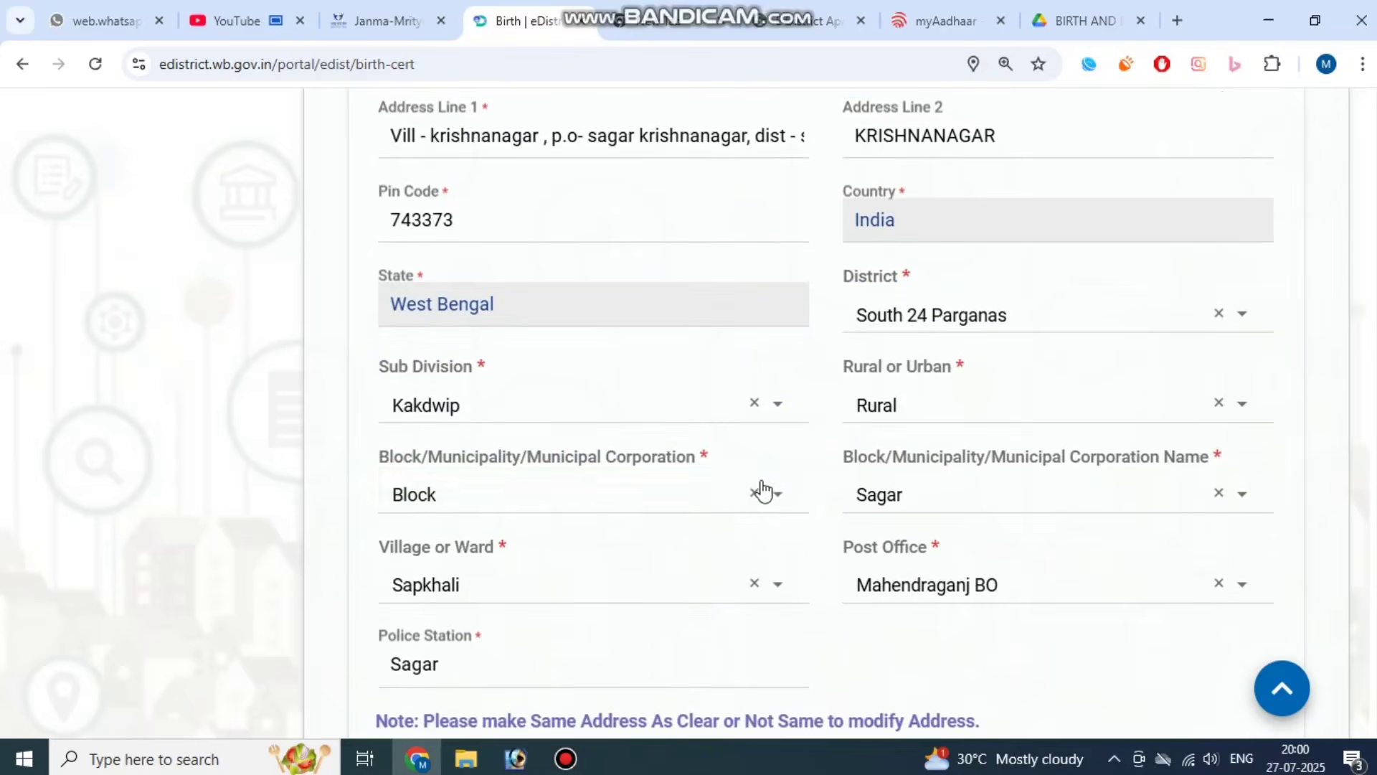
scroll(762, 492, down, 6)
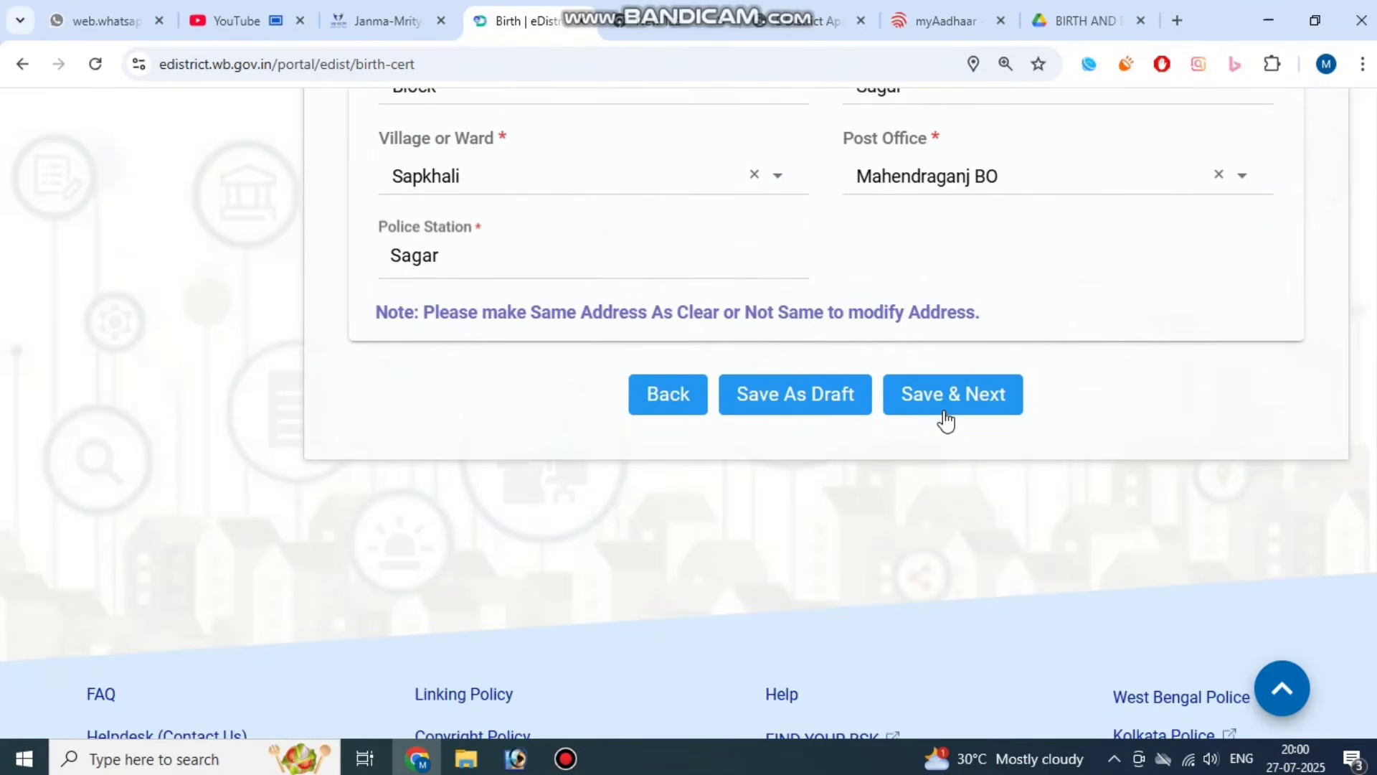
click(947, 416)
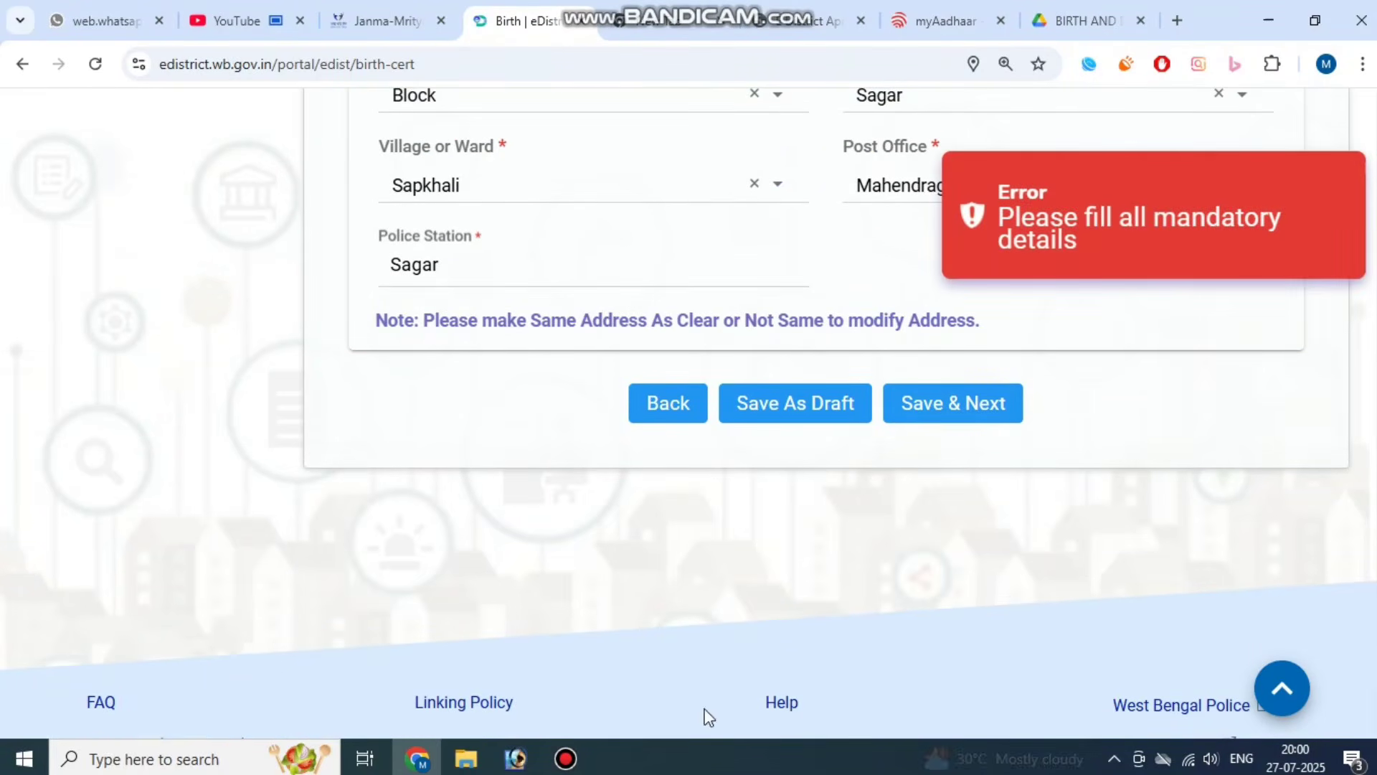
click(585, 759)
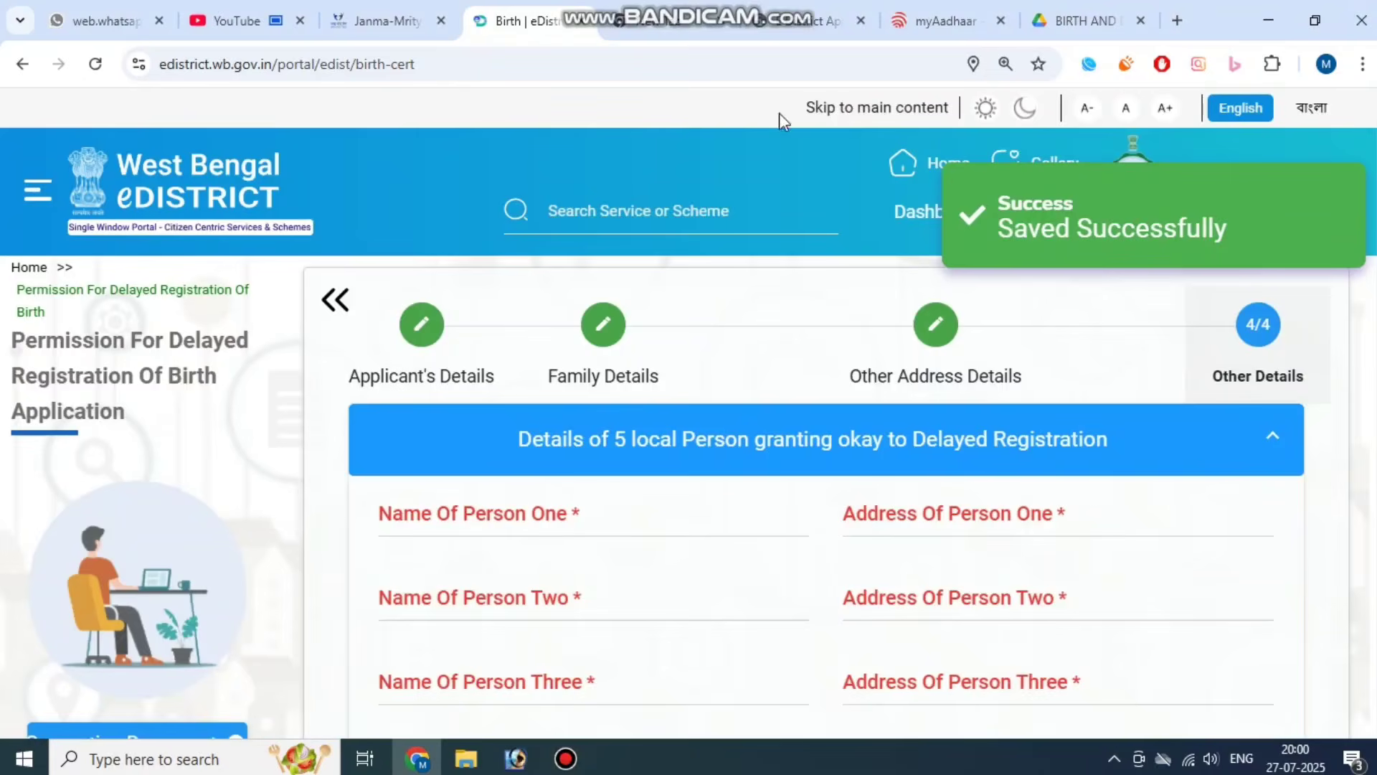
Skip past the local persons' names and set the method of delivery to Normal
scroll(1096, 495, down, 1)
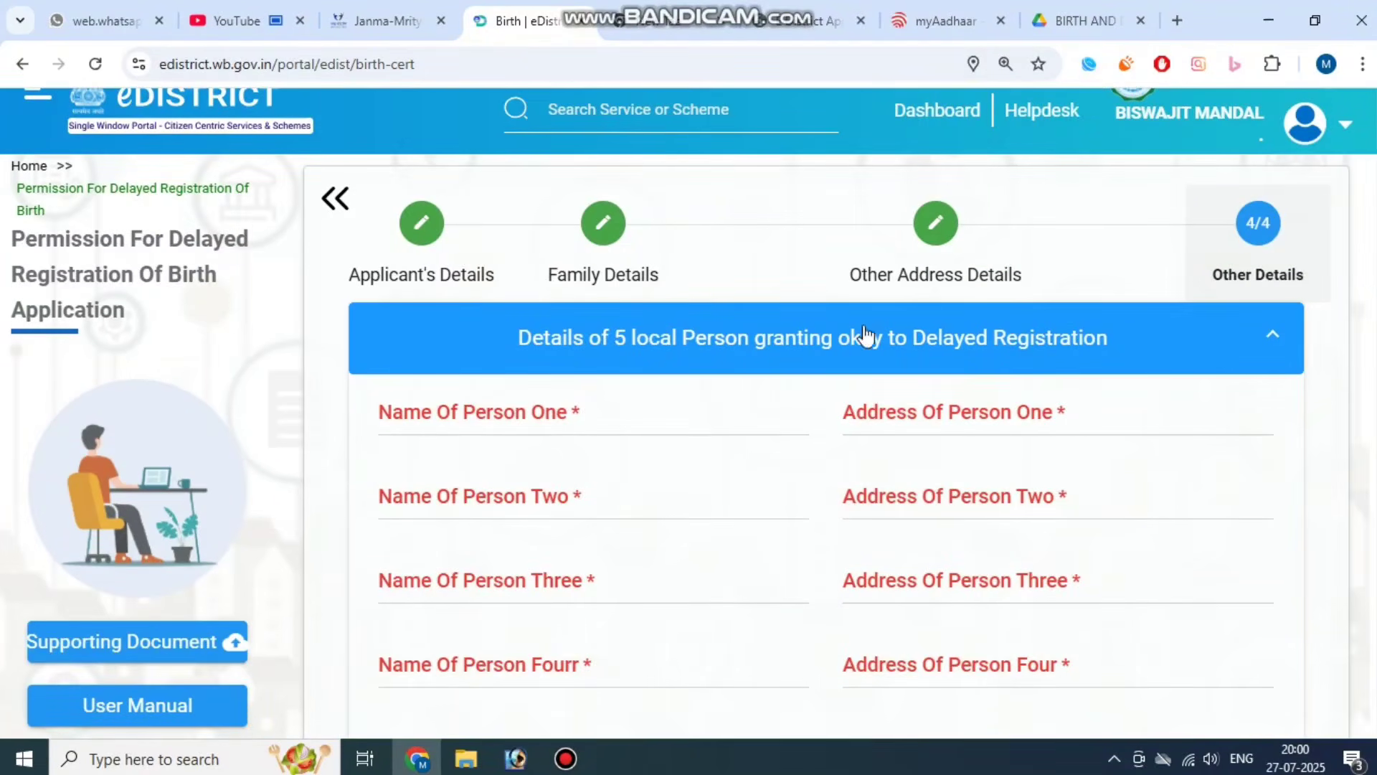
click(593, 416)
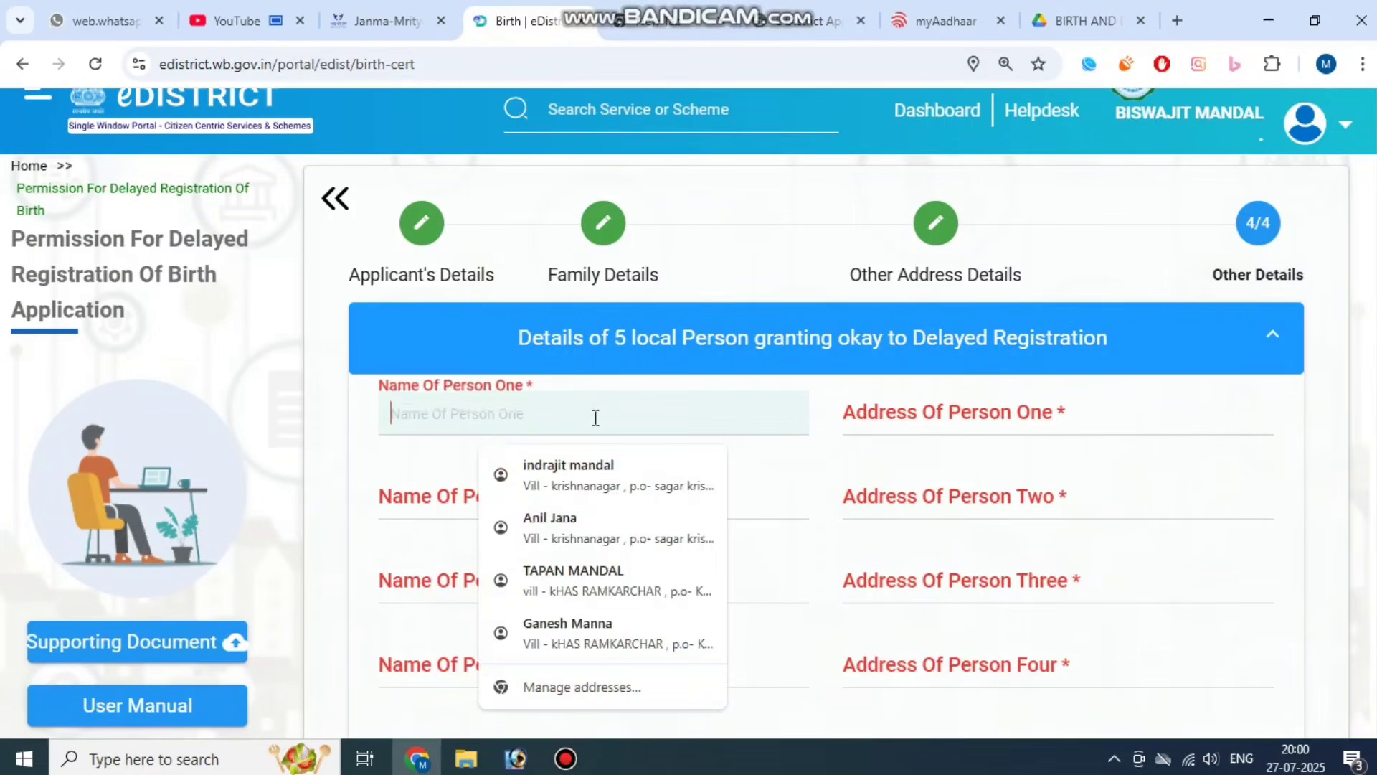
click(614, 441)
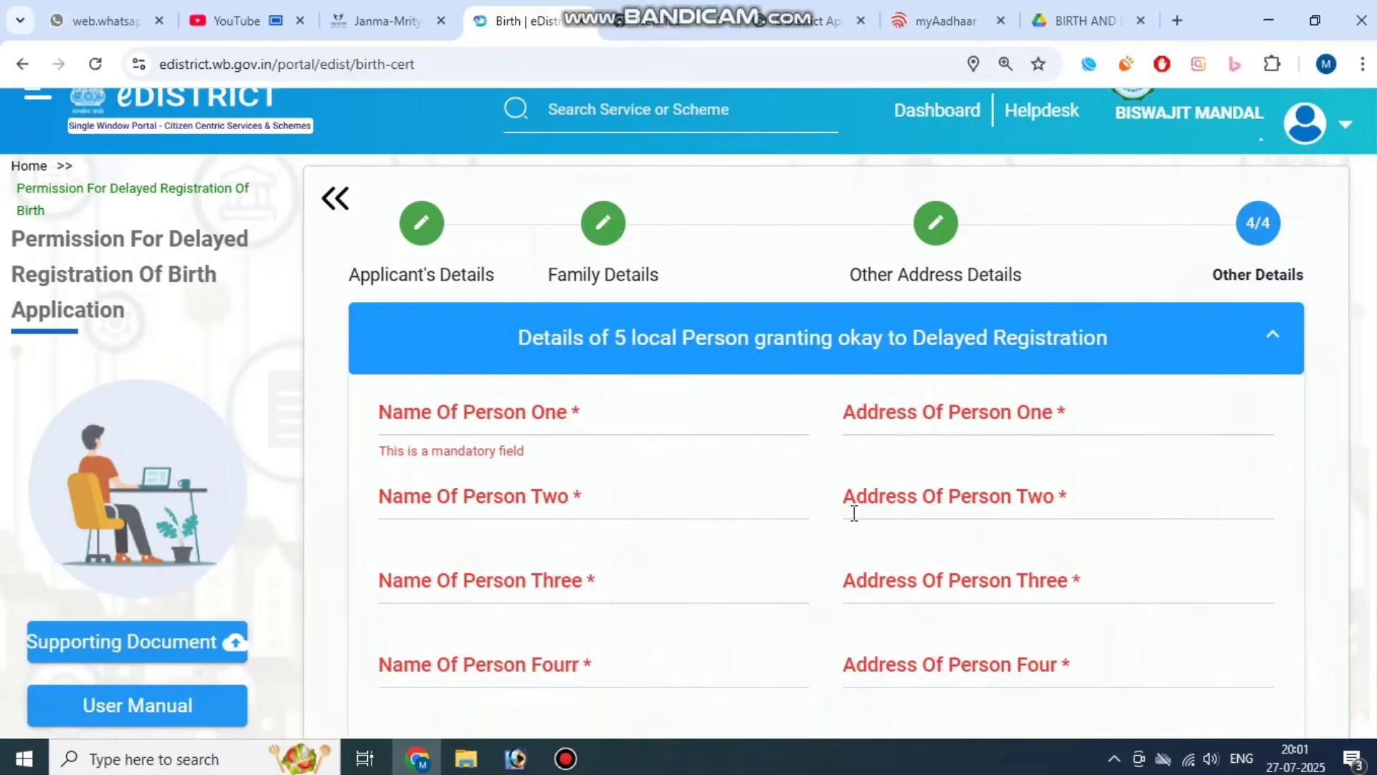
scroll(860, 518, down, 1)
scroll(861, 518, down, 1)
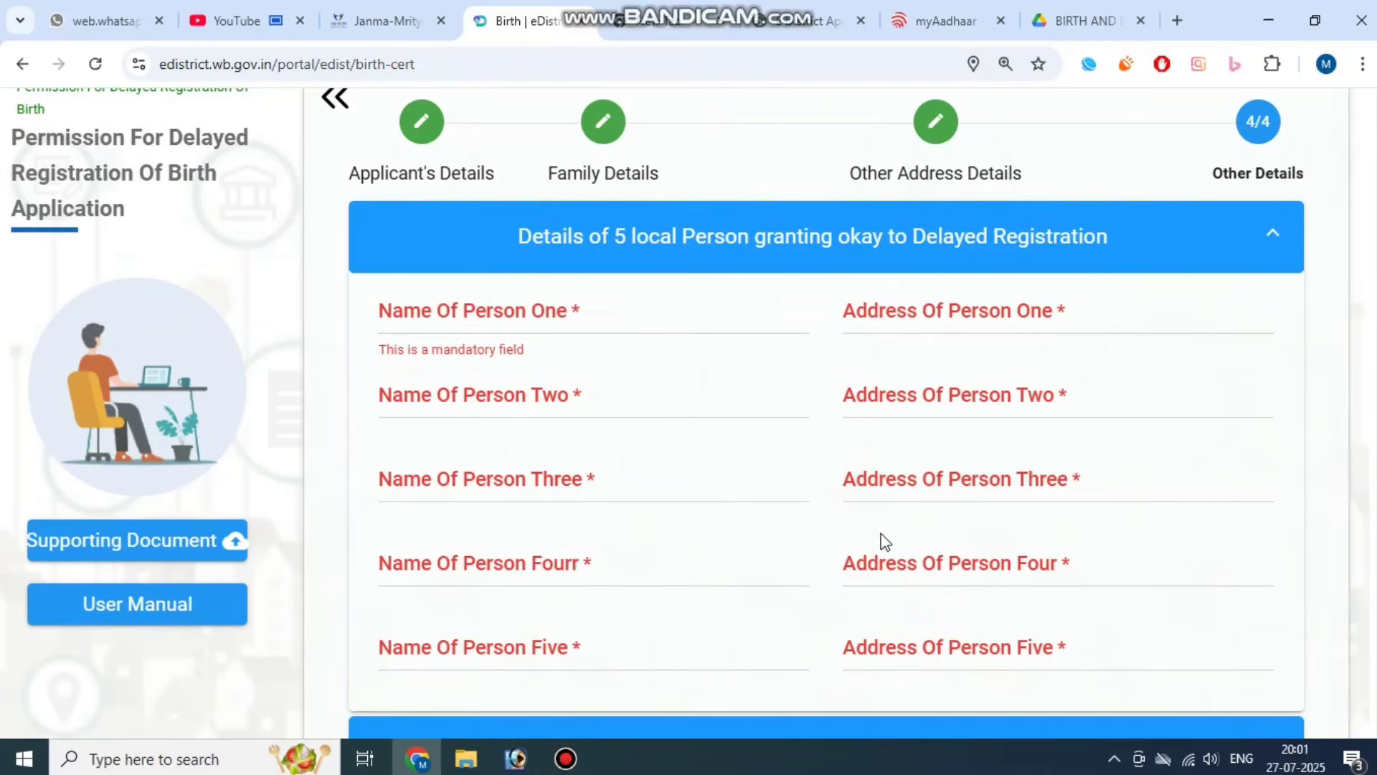
scroll(824, 483, down, 4)
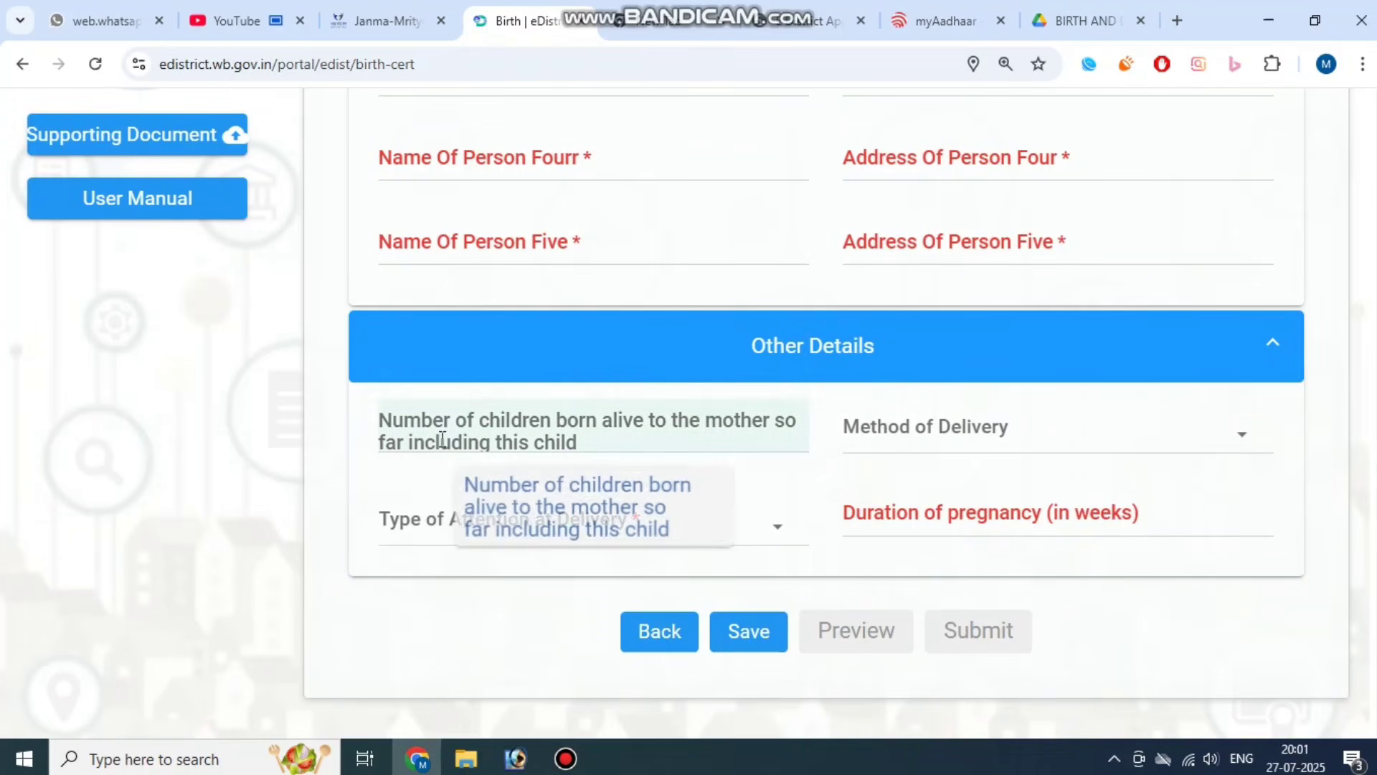
click(396, 444)
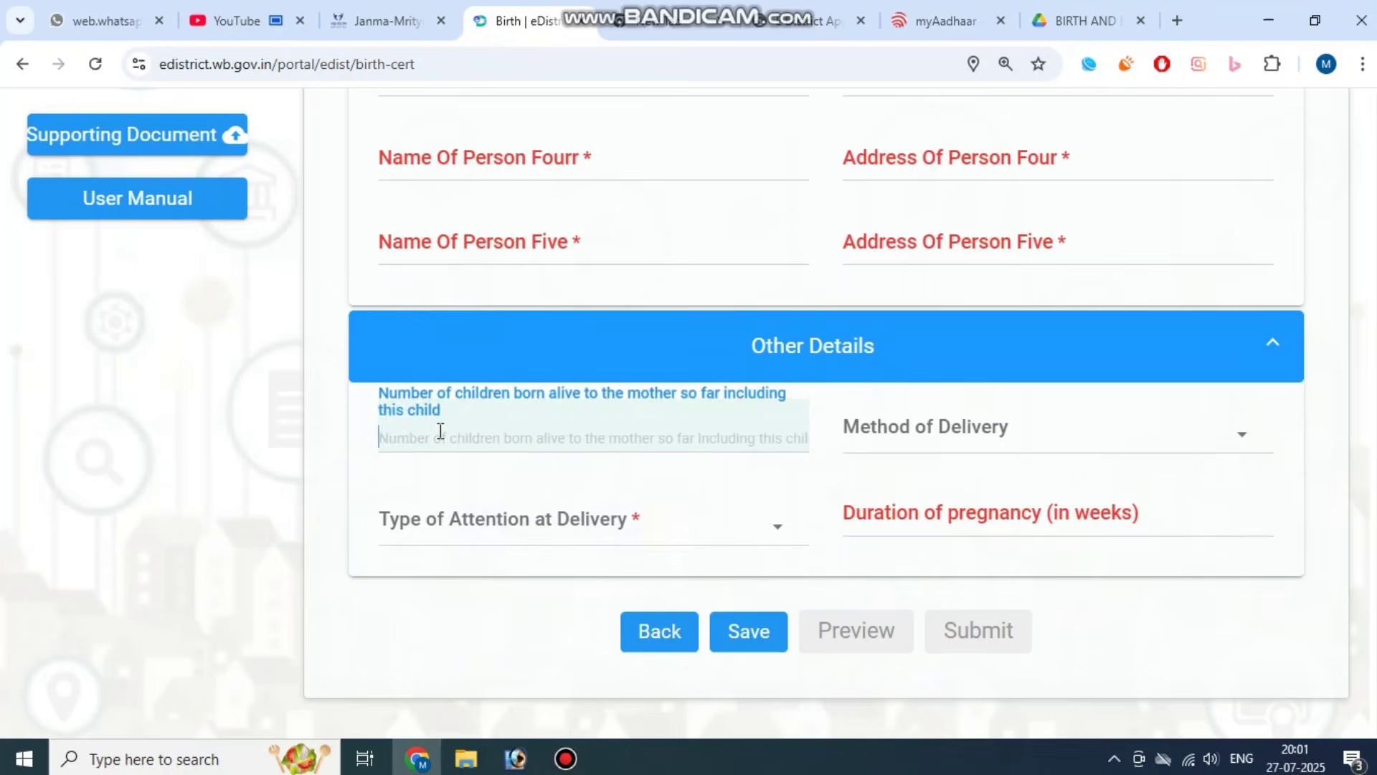
click(909, 436)
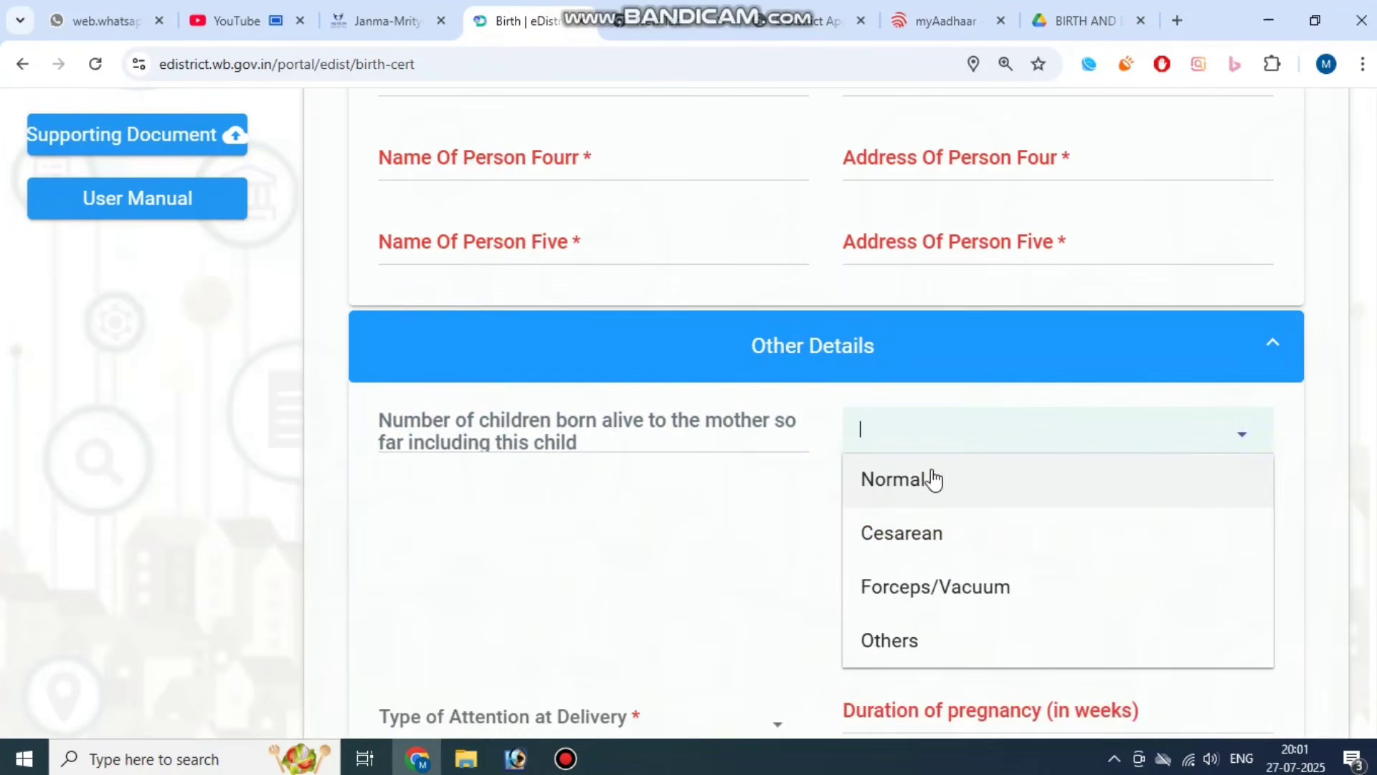
click(931, 476)
Set attention at delivery to Doctor or Nurse or Trained Midwife and save Other Details
click(650, 528)
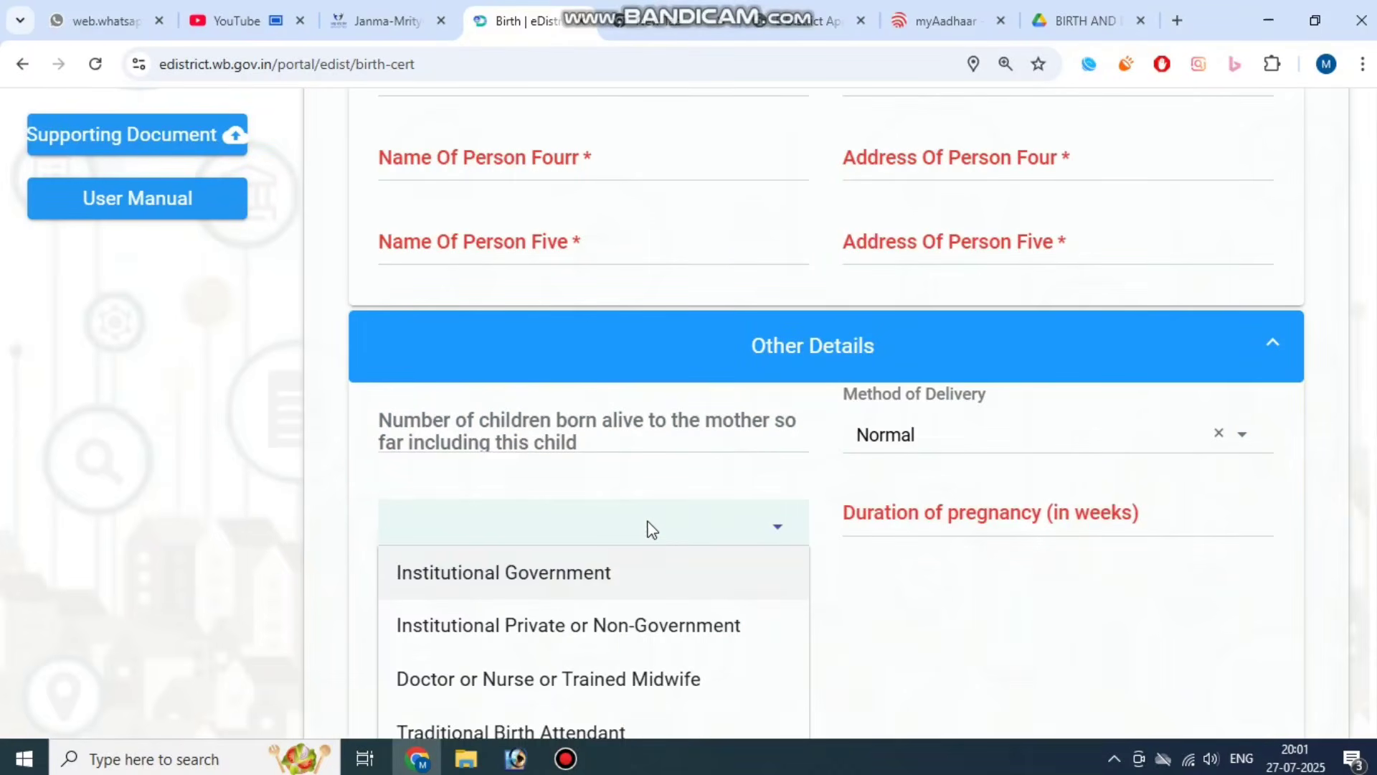
scroll(645, 649, down, 1)
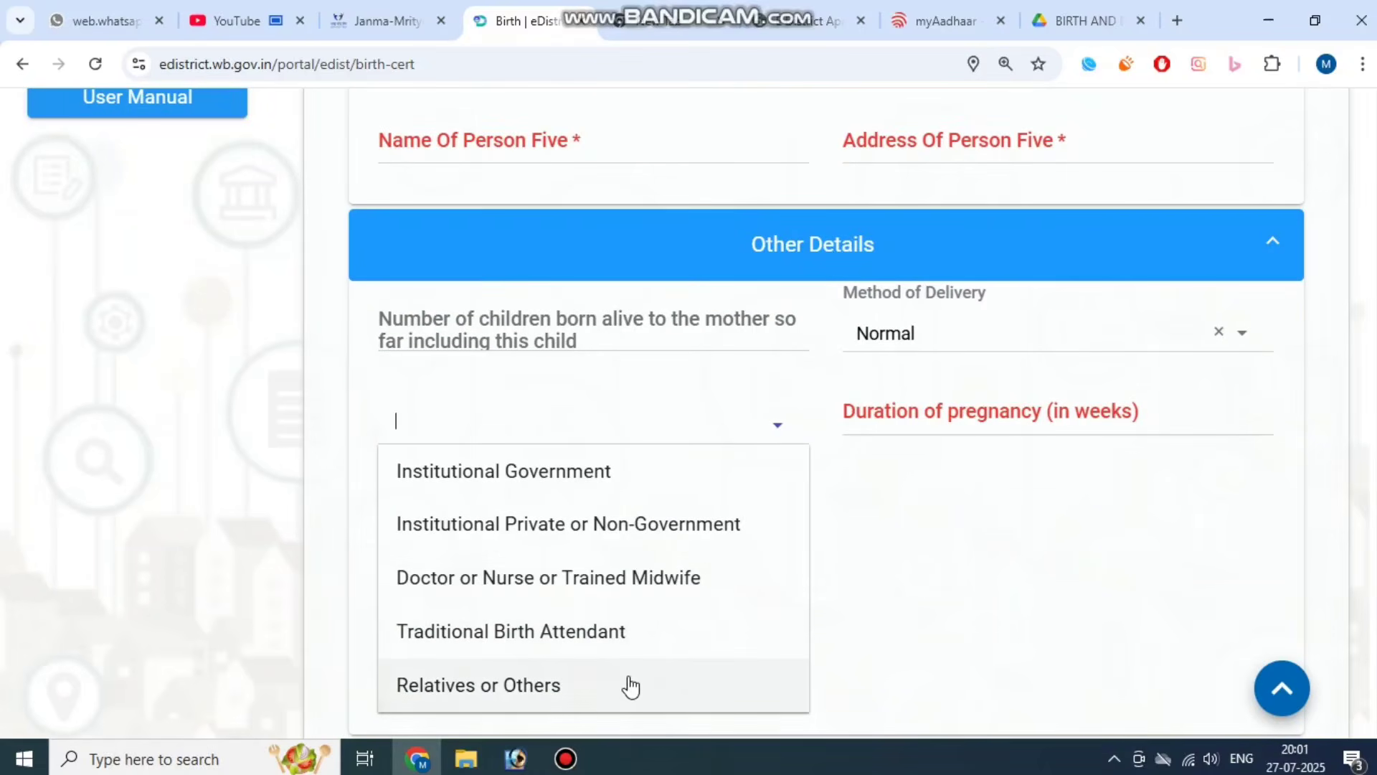
click(980, 578)
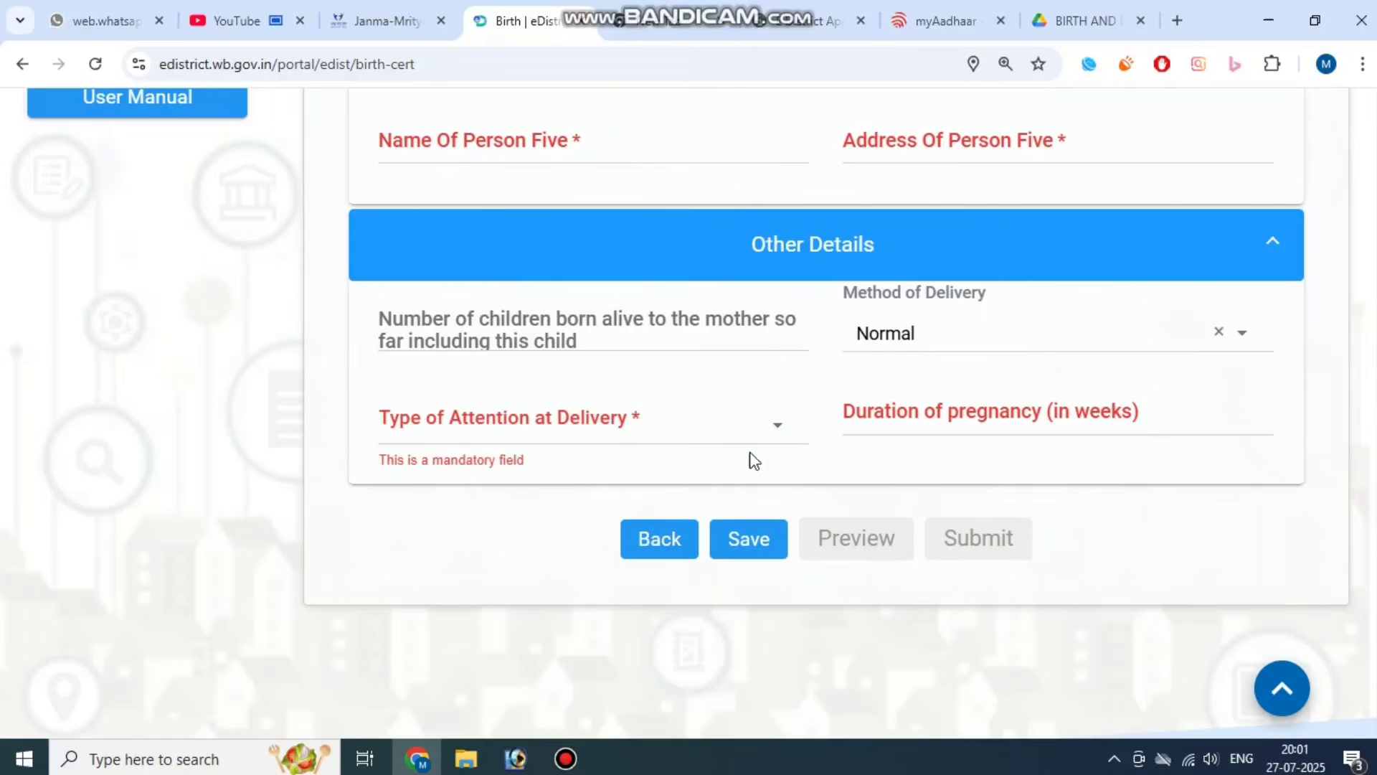
click(674, 429)
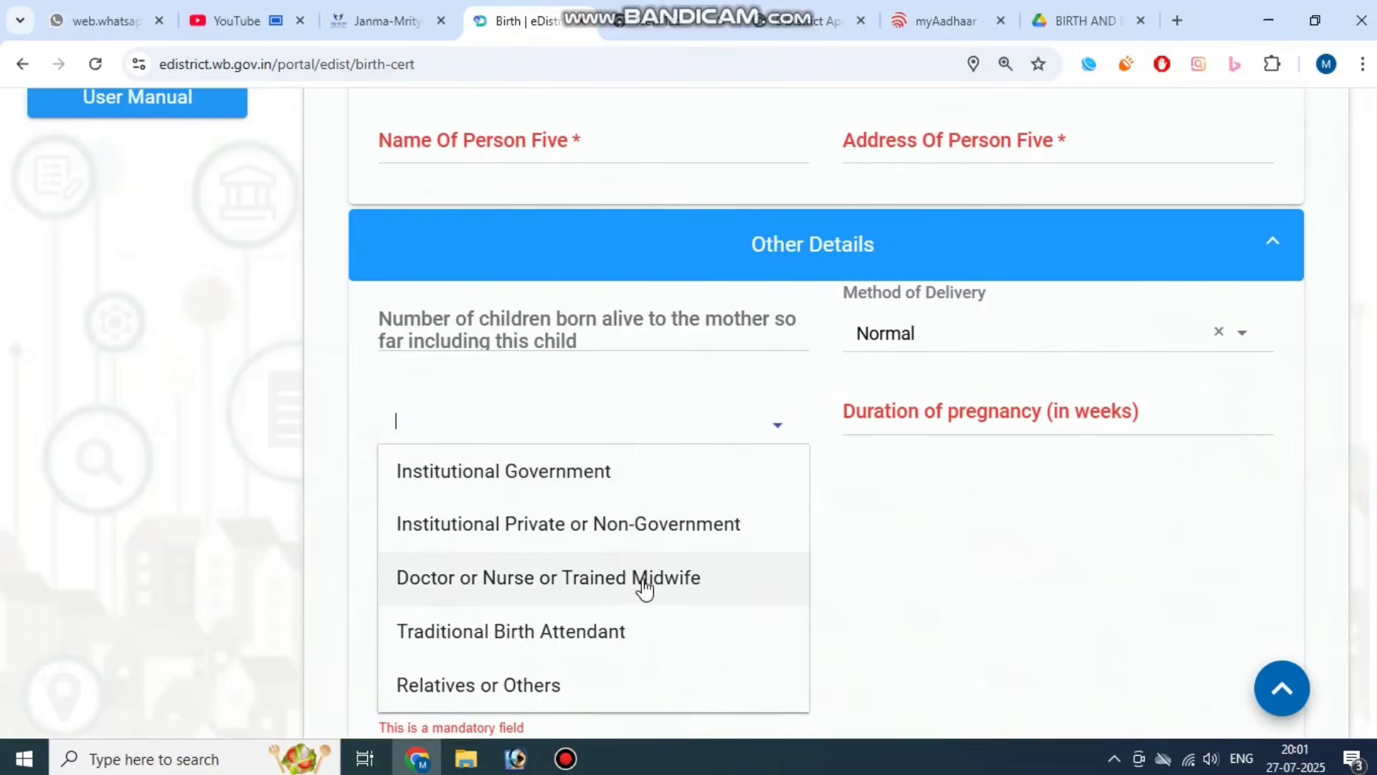
click(906, 568)
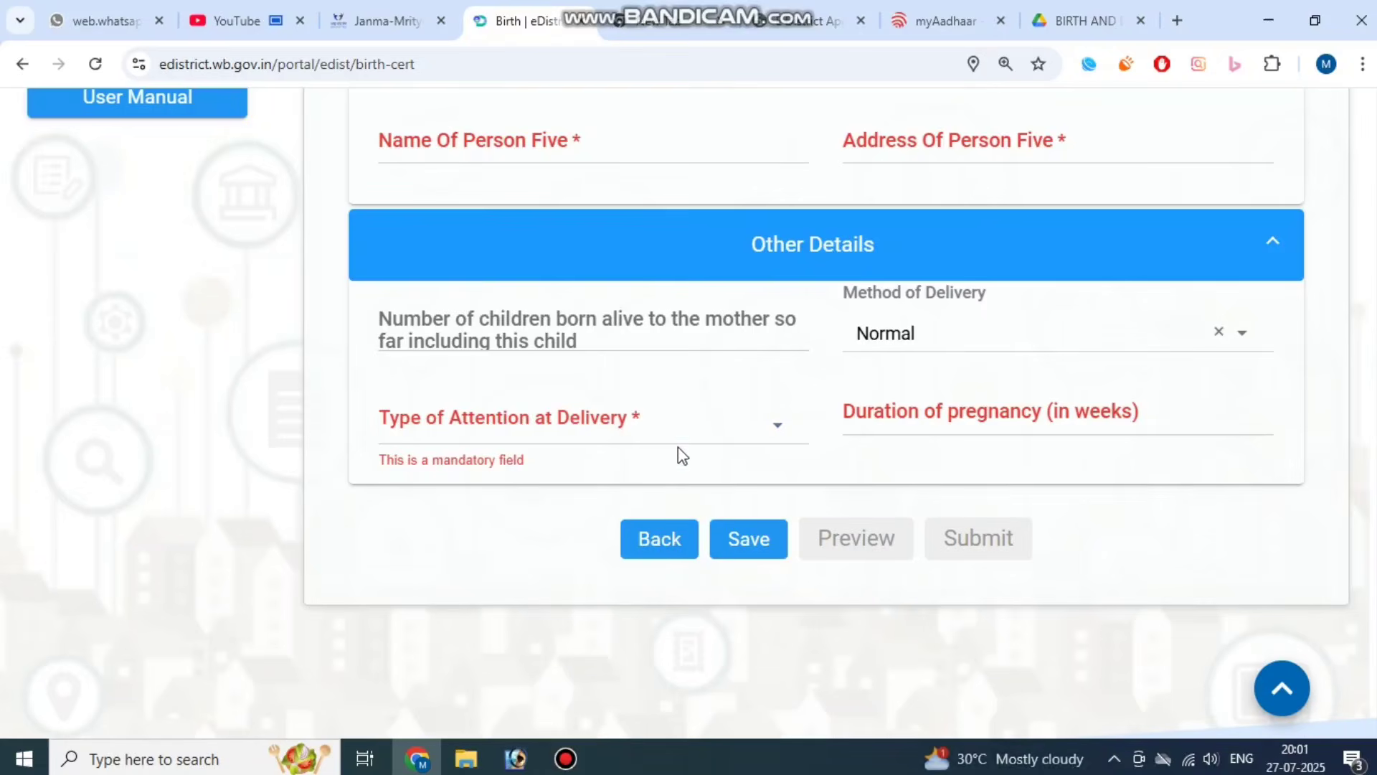
click(648, 422)
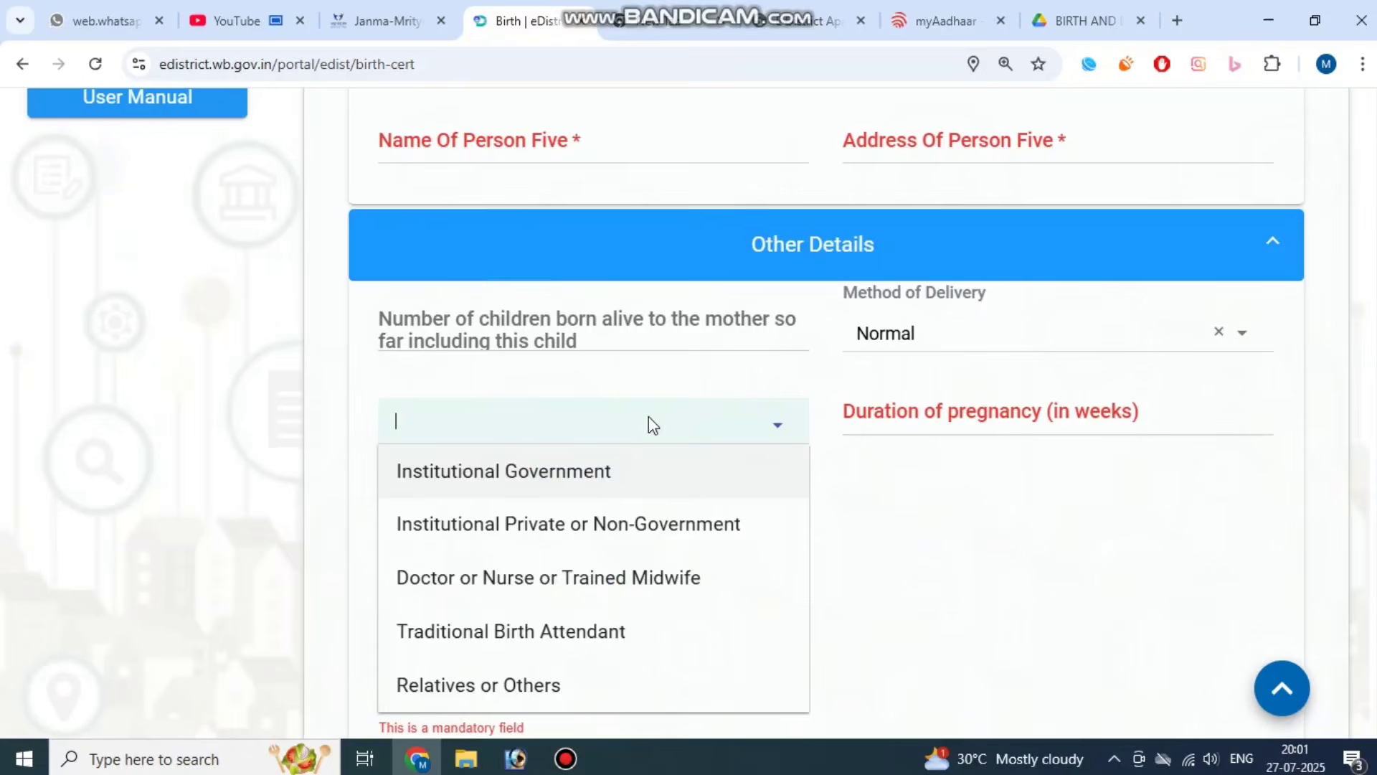
click(633, 587)
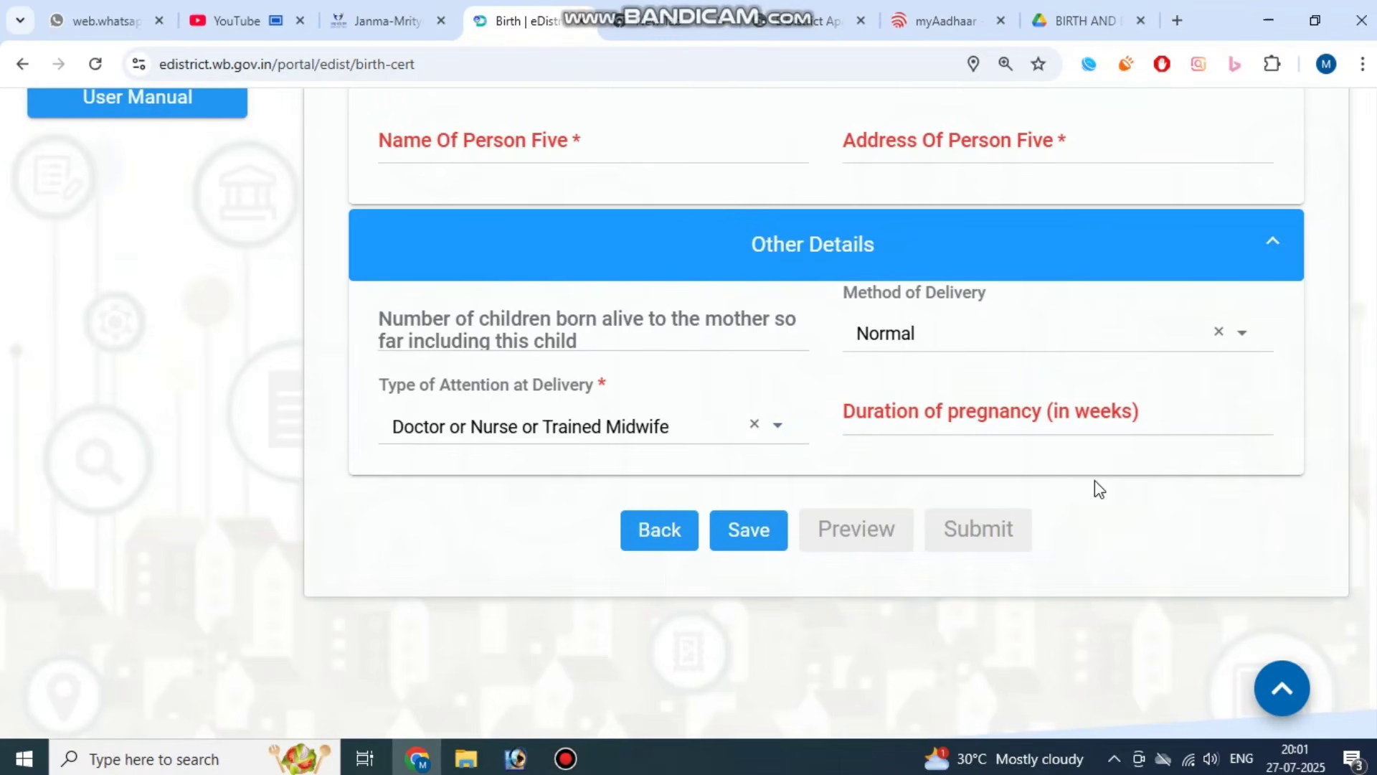
click(774, 543)
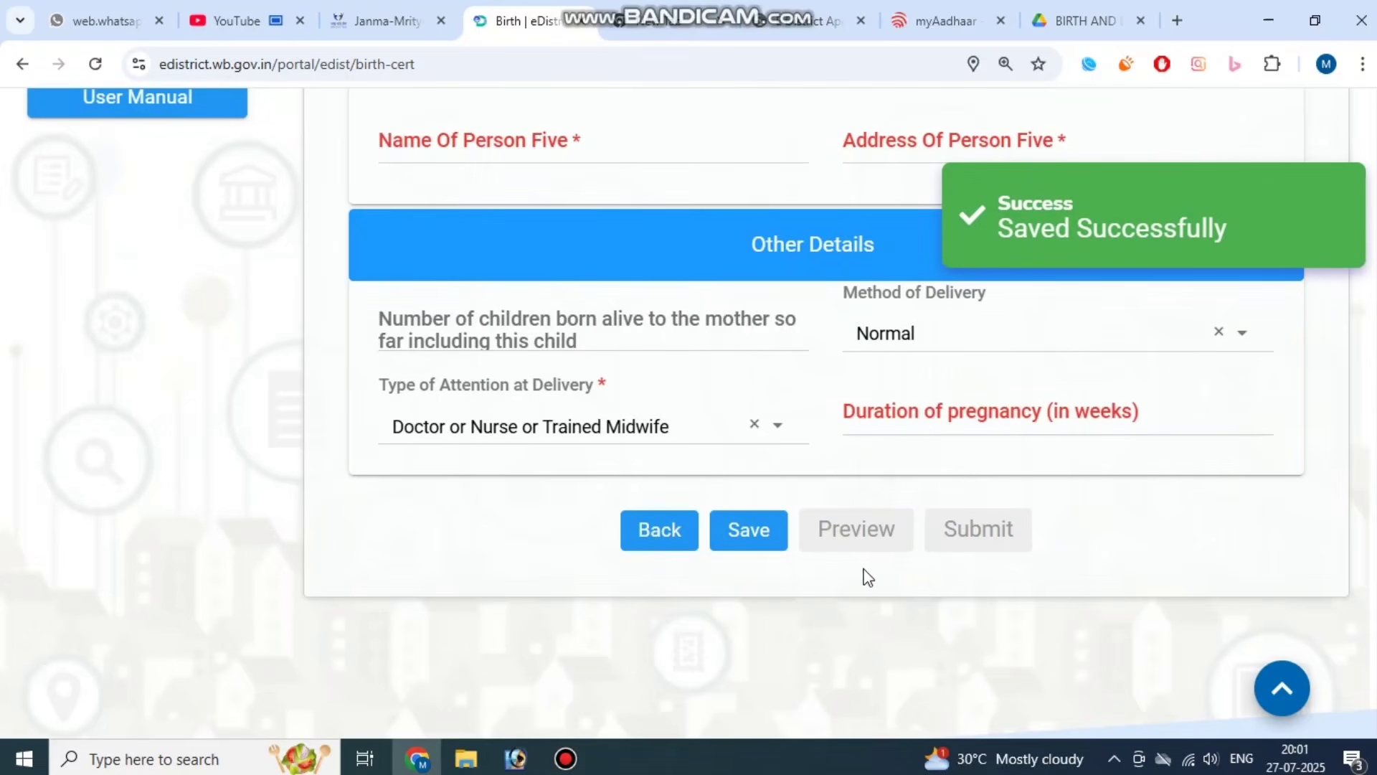
click(871, 544)
scroll(789, 667, down, 1)
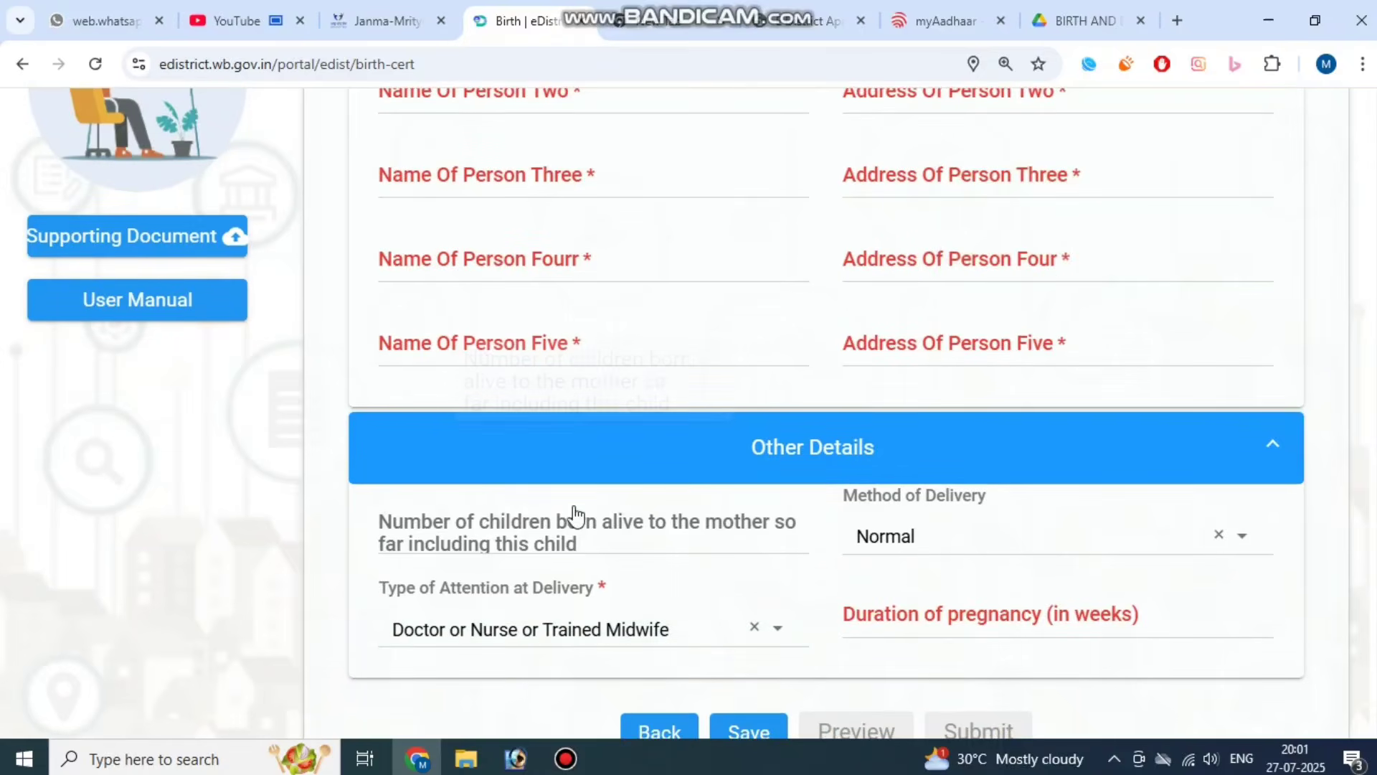
Open the supporting documents list and check the Other Document choices
click(152, 243)
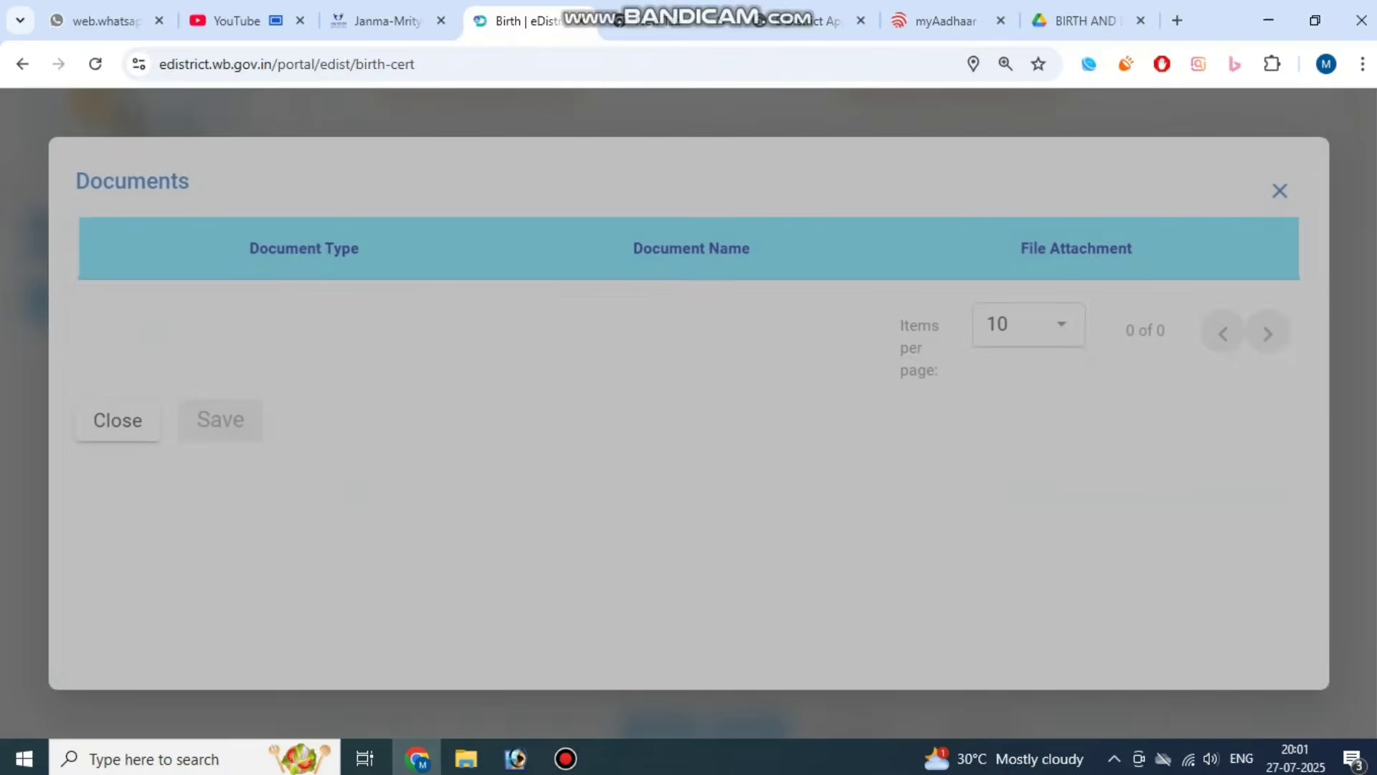
click(1271, 192)
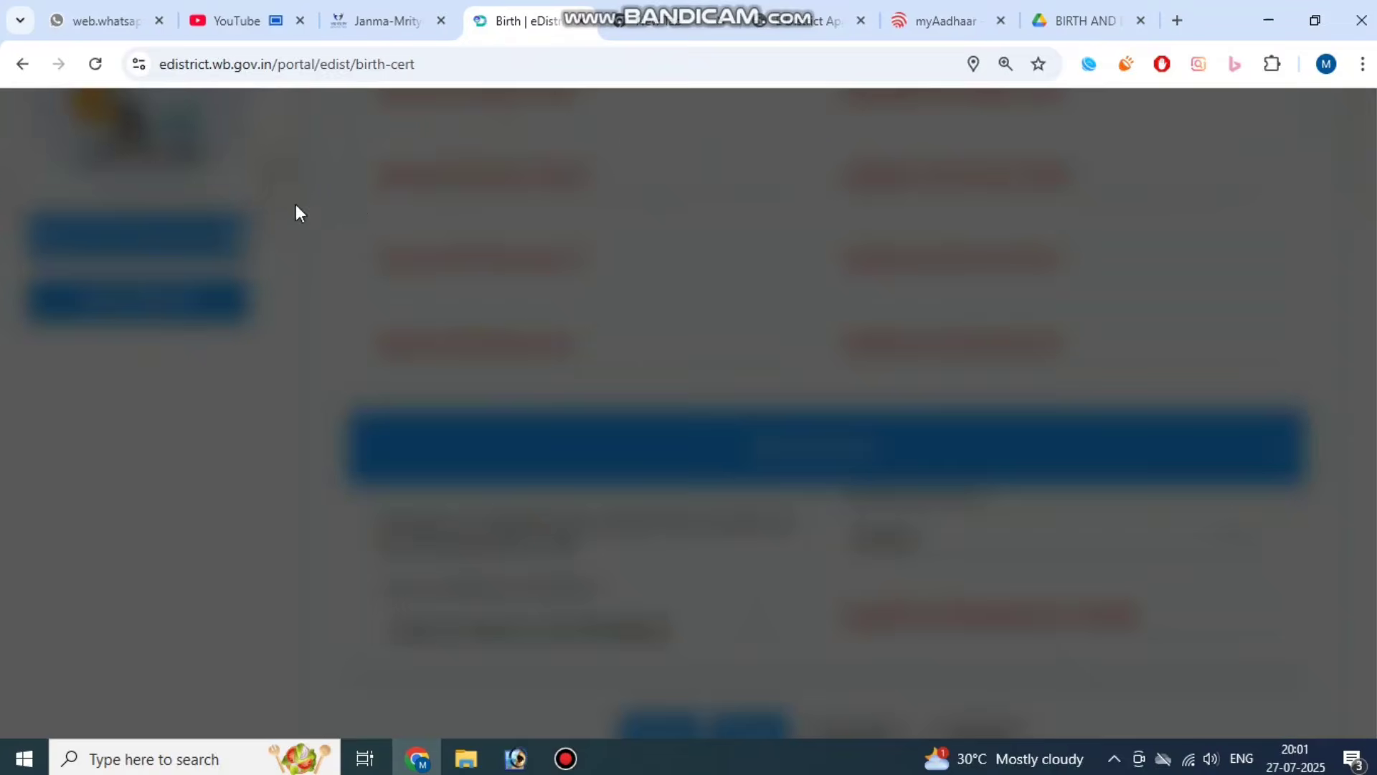
scroll(173, 254, up, 1)
click(158, 327)
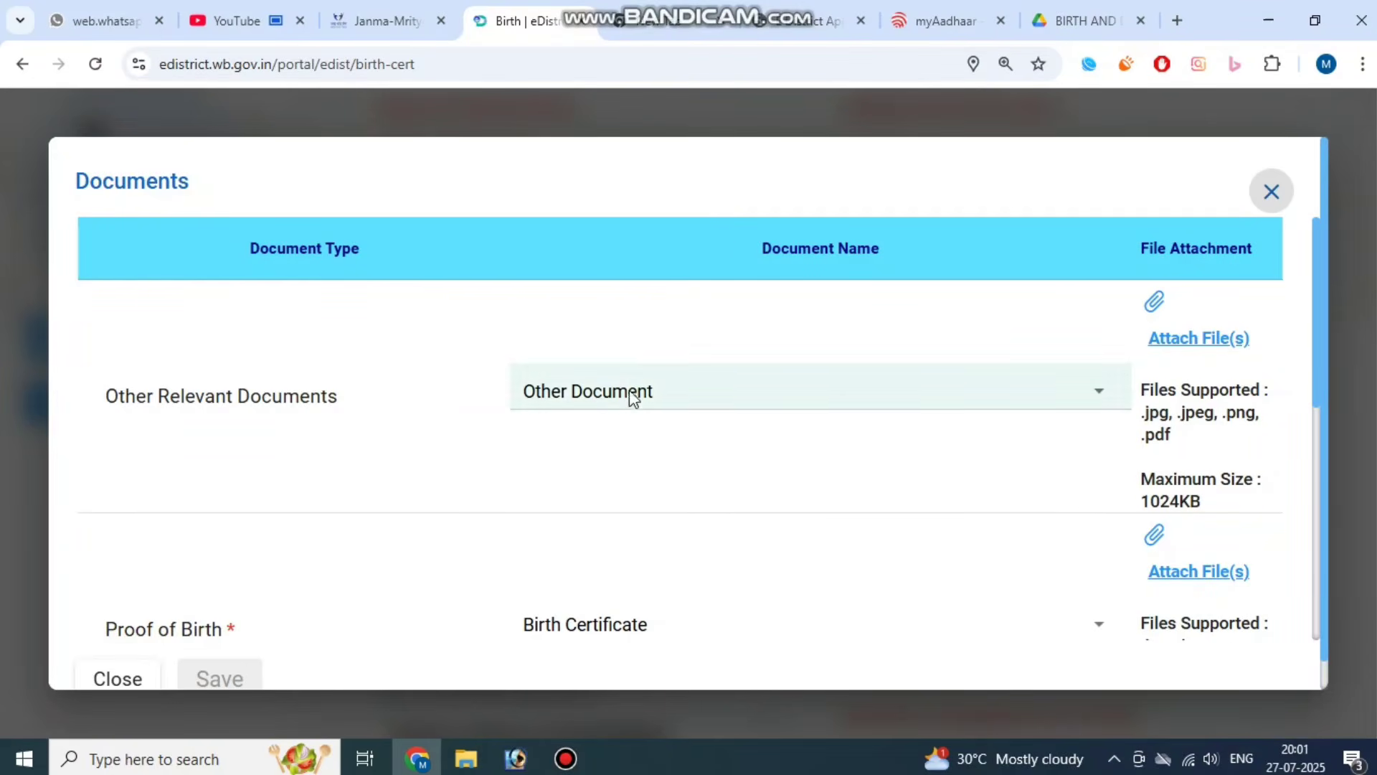
click(630, 391)
click(482, 400)
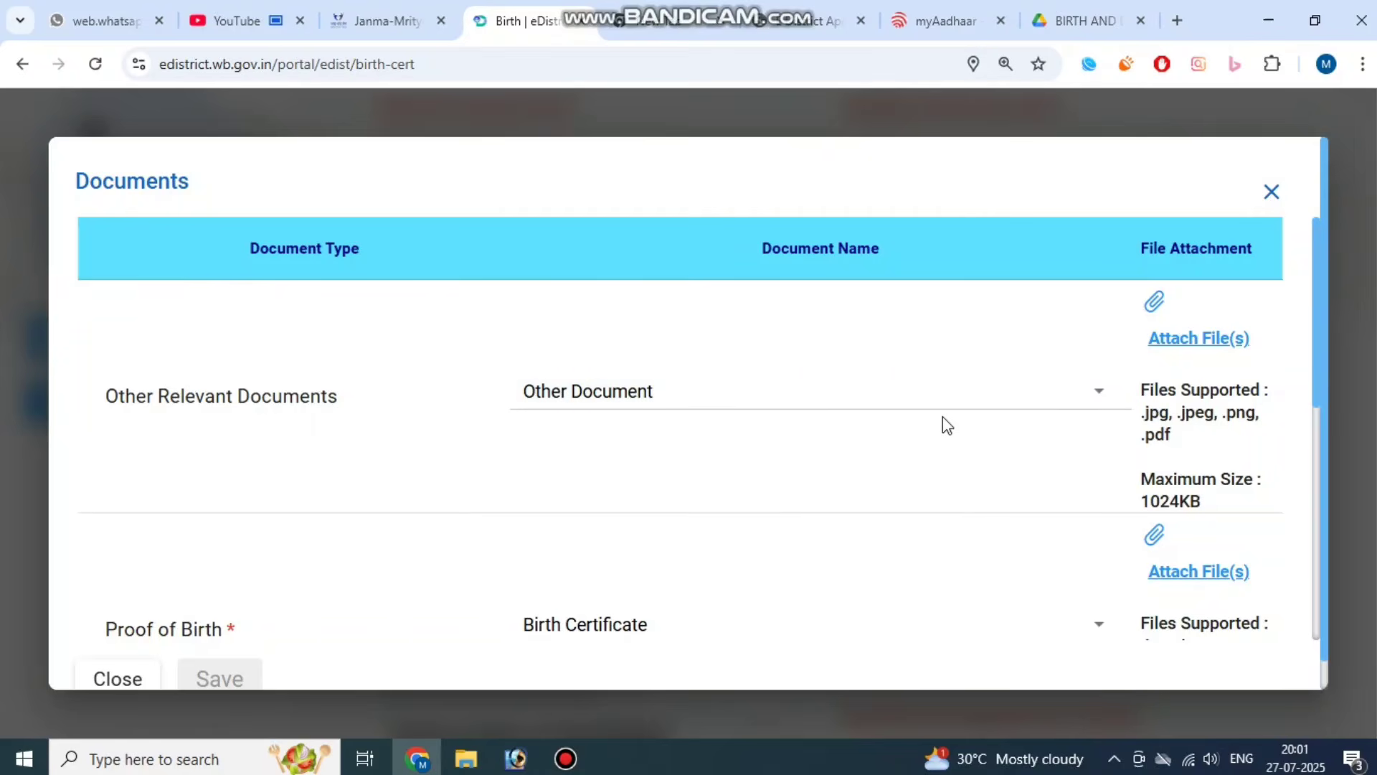
drag(1160, 479, 1202, 502)
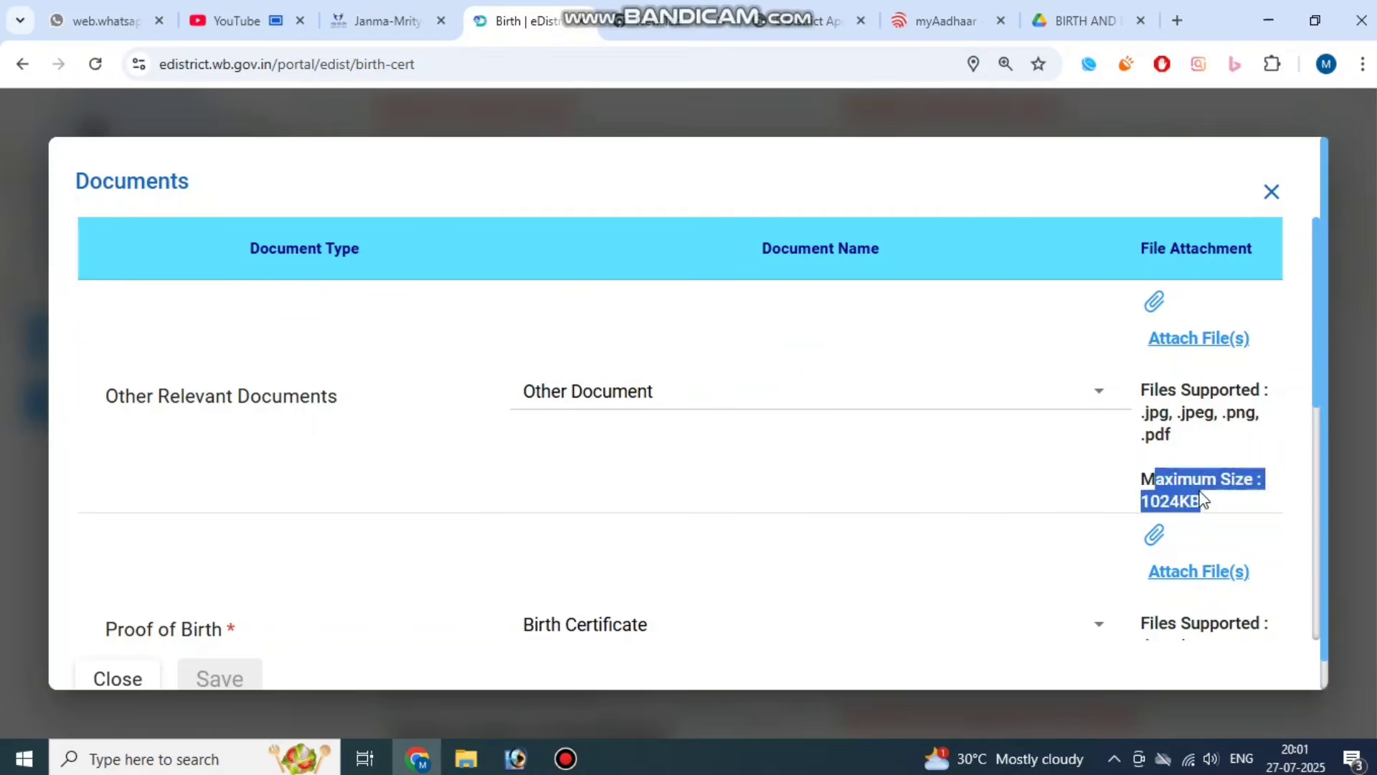
click(932, 449)
scroll(504, 489, down, 3)
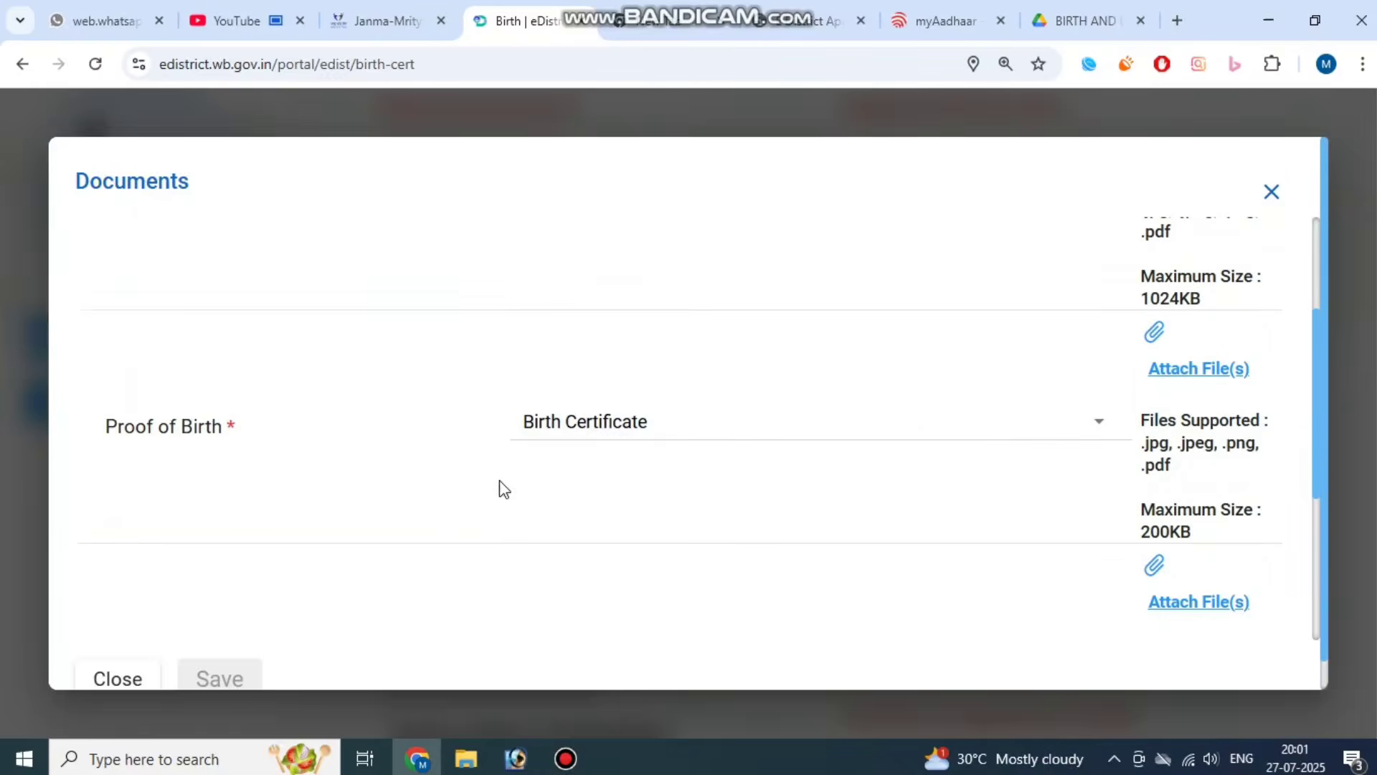
Review the proof of birth (Birth Certificate) and declaration choices, leaving them unchanged
click(661, 435)
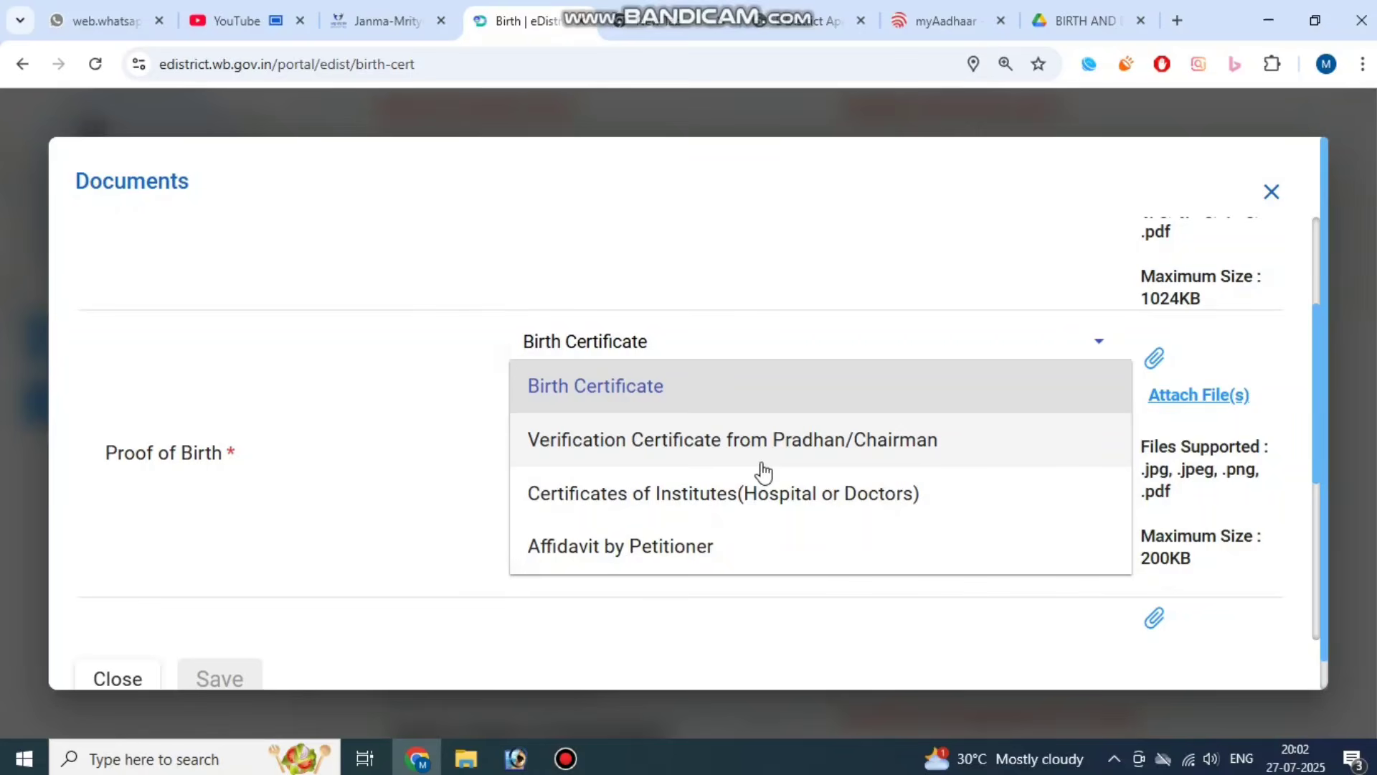
click(457, 439)
scroll(613, 415, down, 5)
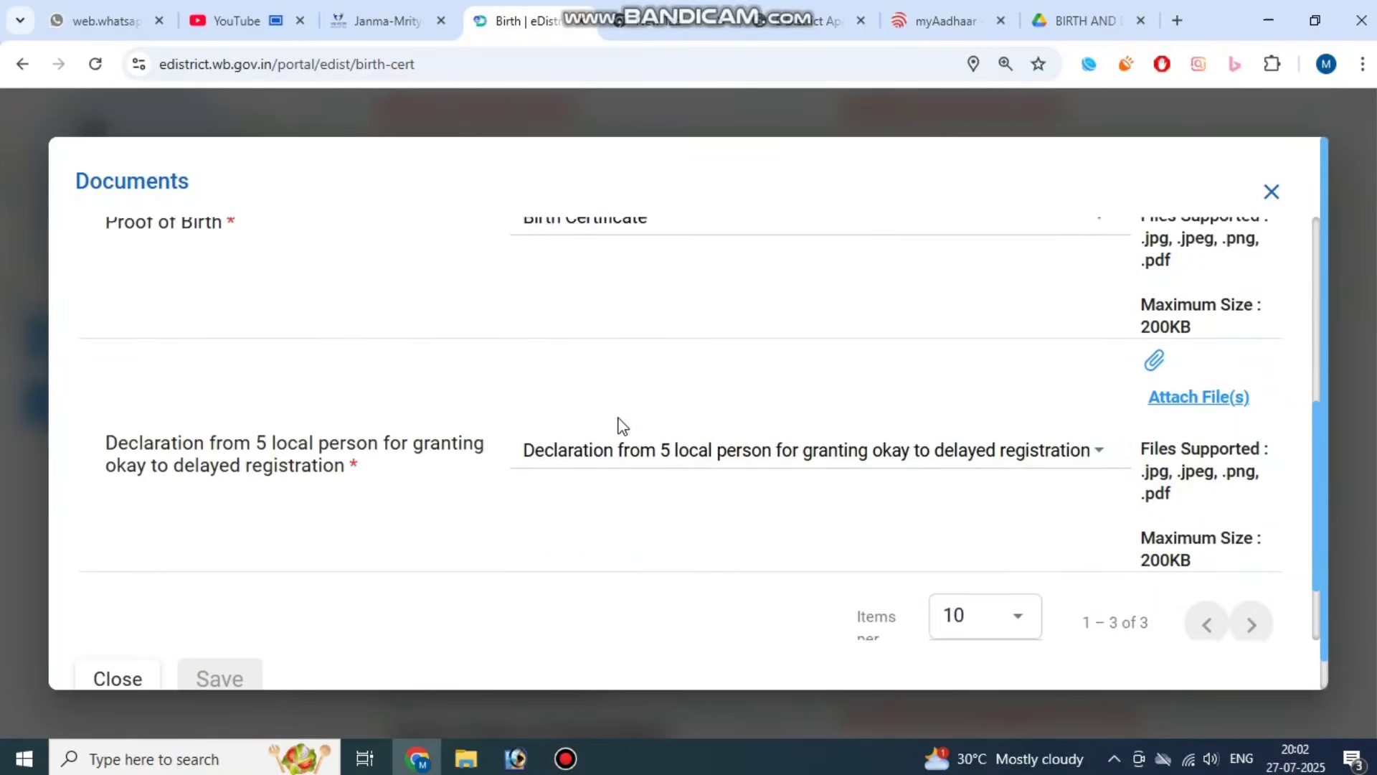
click(584, 356)
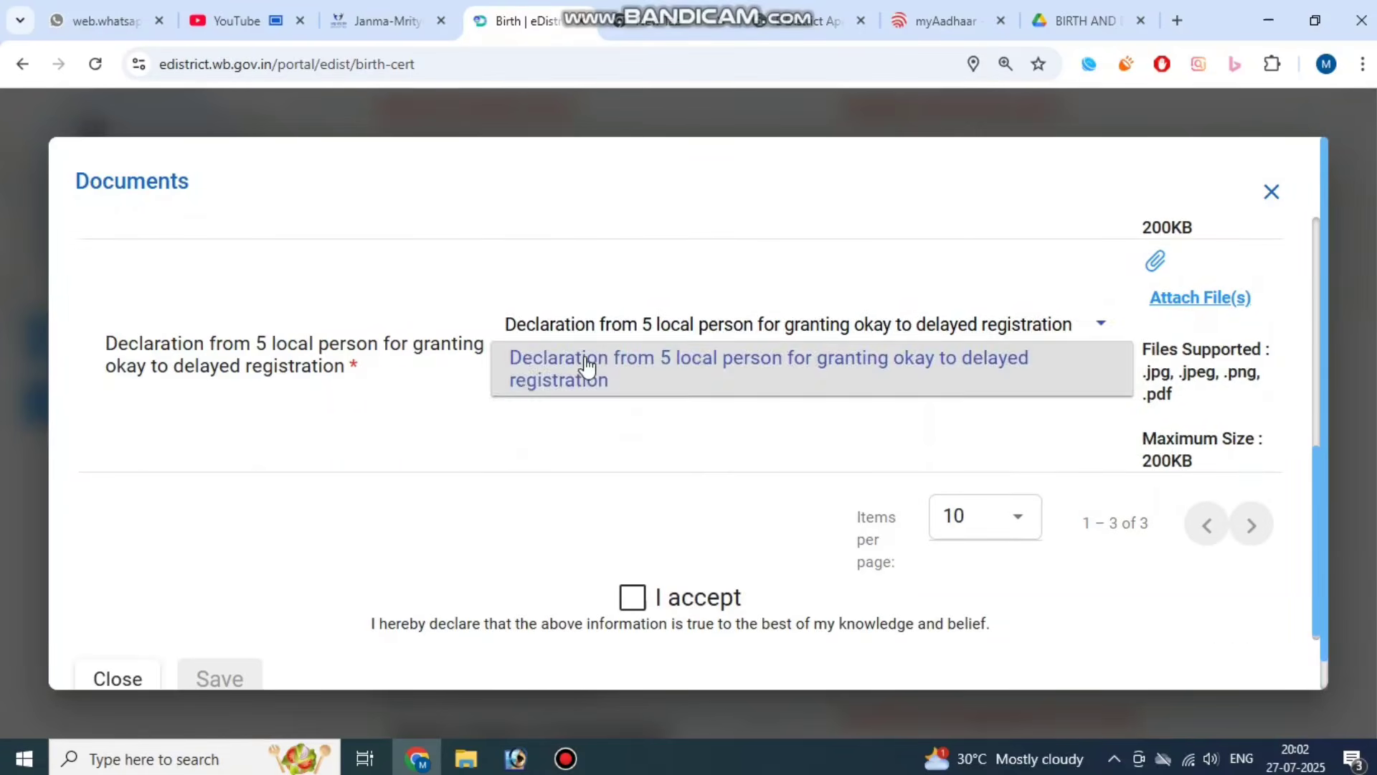
click(481, 399)
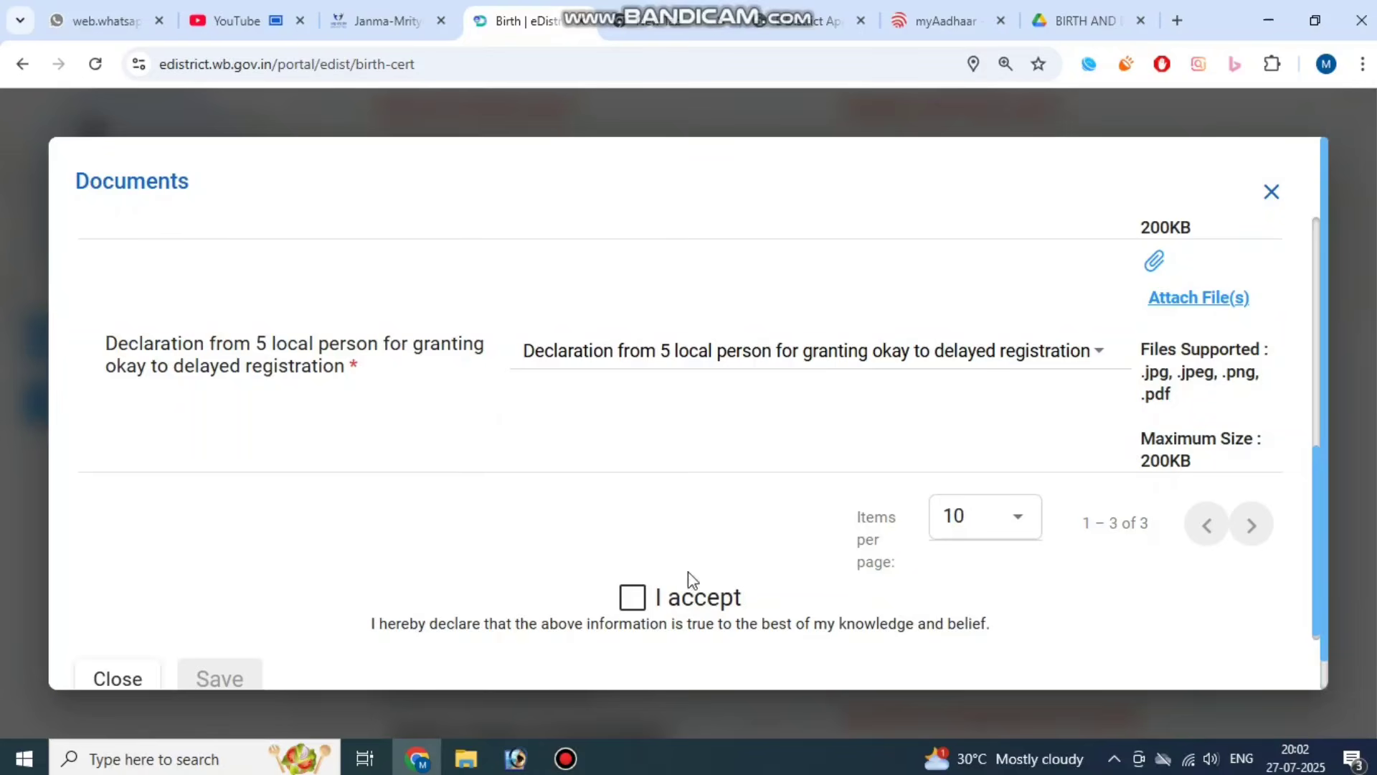
Accept the truthfulness declaration and close the Documents window
click(646, 591)
scroll(265, 638, down, 1)
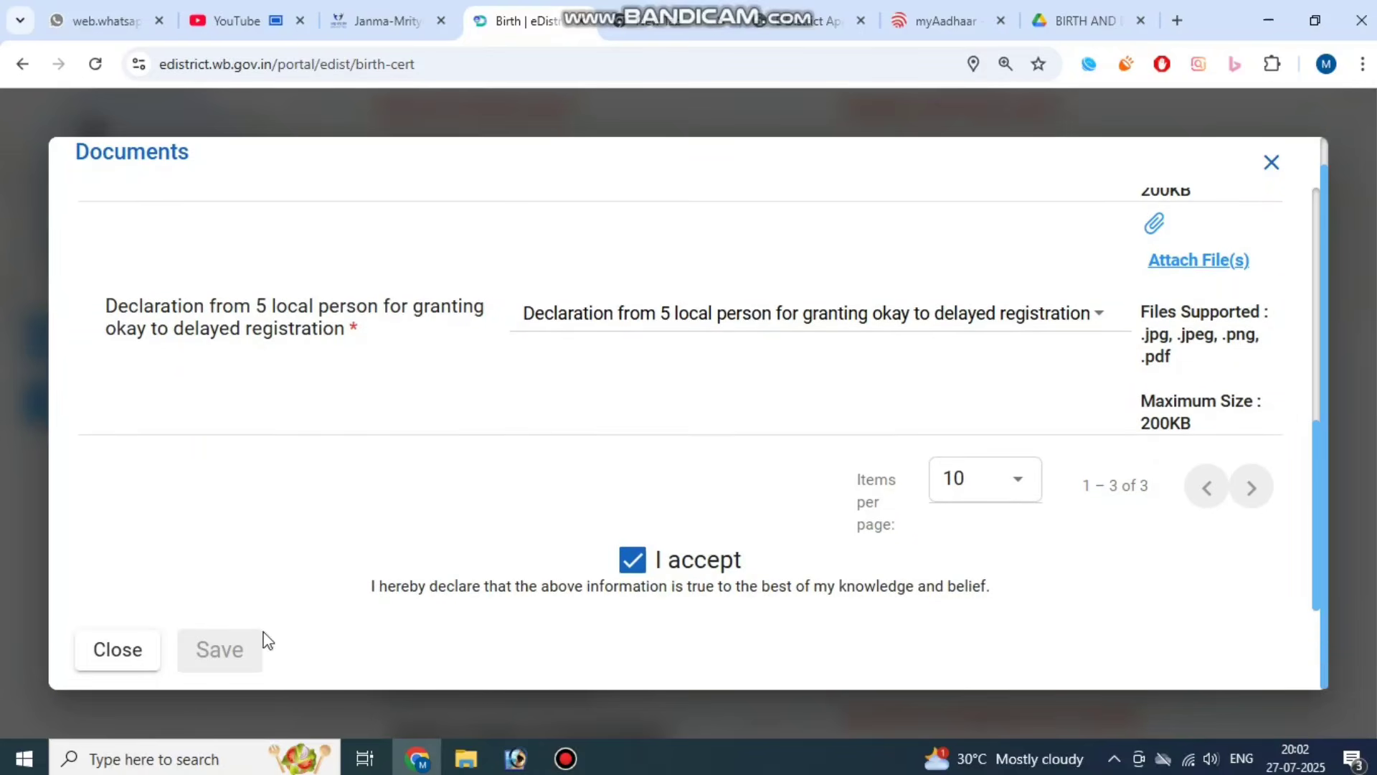
scroll(618, 541, up, 6)
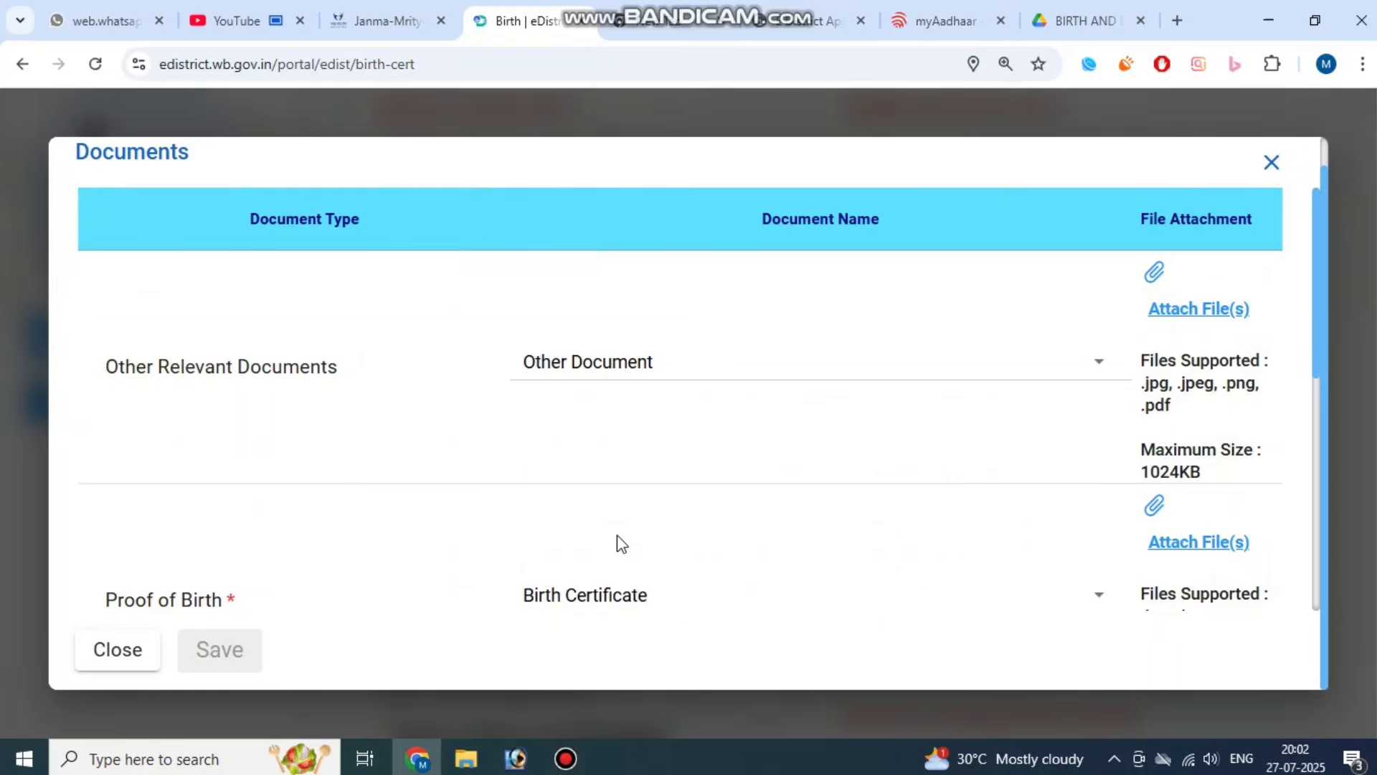
scroll(827, 430, down, 6)
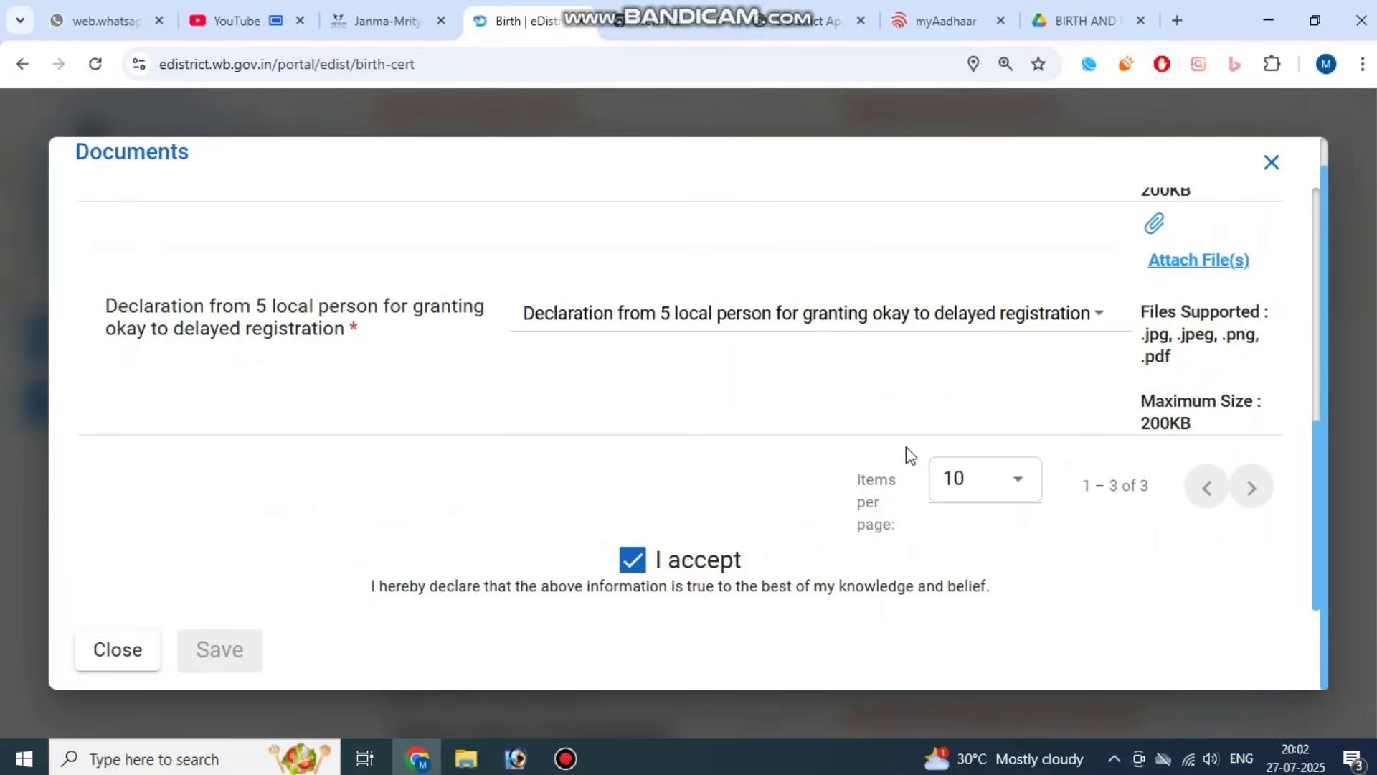
click(1271, 167)
Save Other Details with a 20-week pregnancy duration and open the application preview
scroll(901, 574, down, 10)
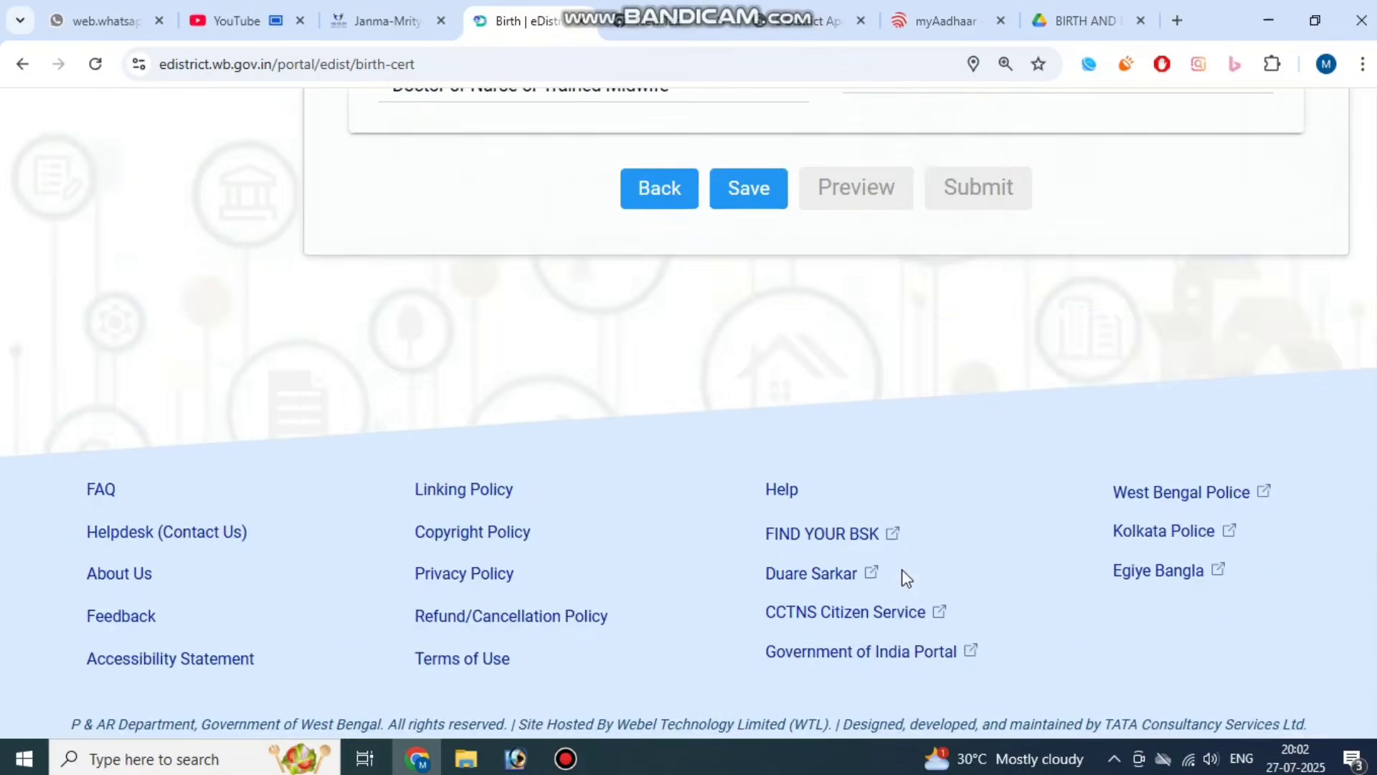
scroll(996, 476, up, 2)
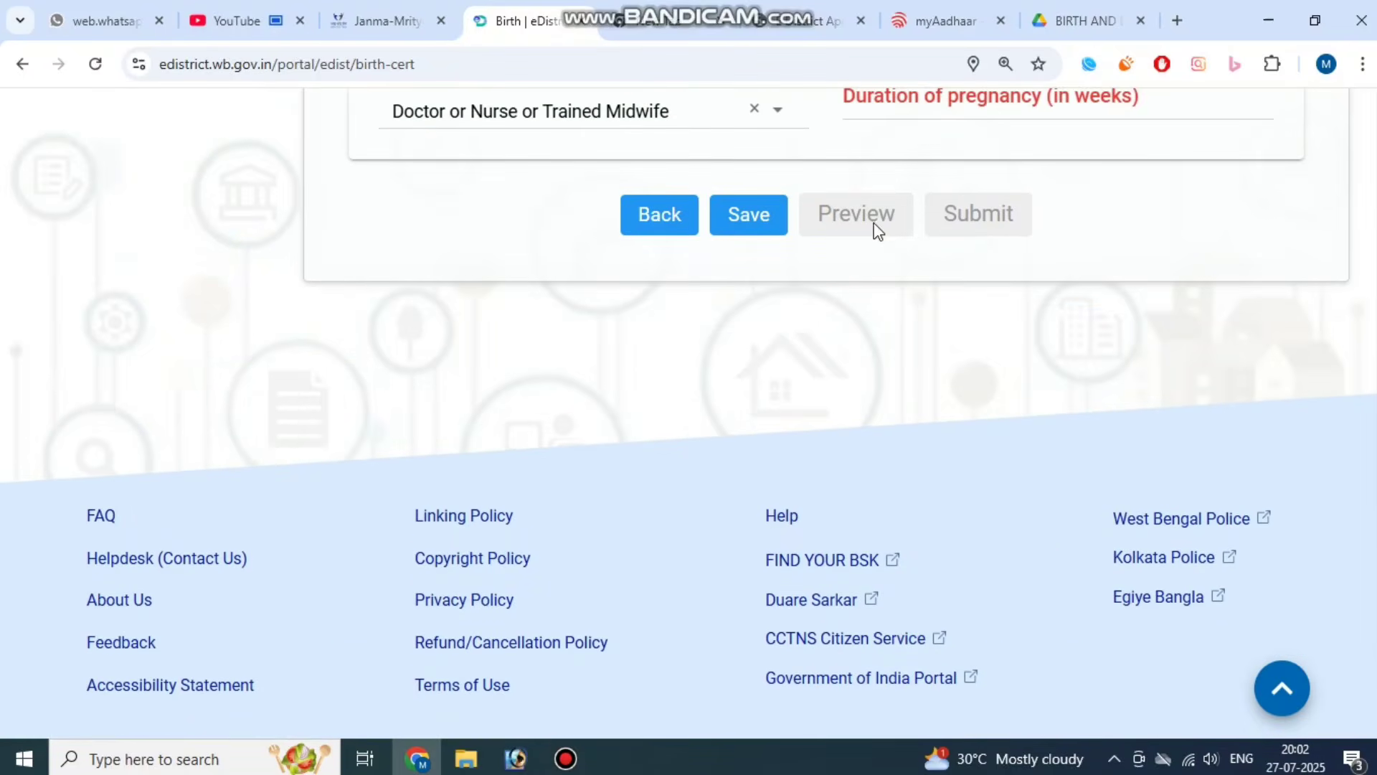
click(566, 758)
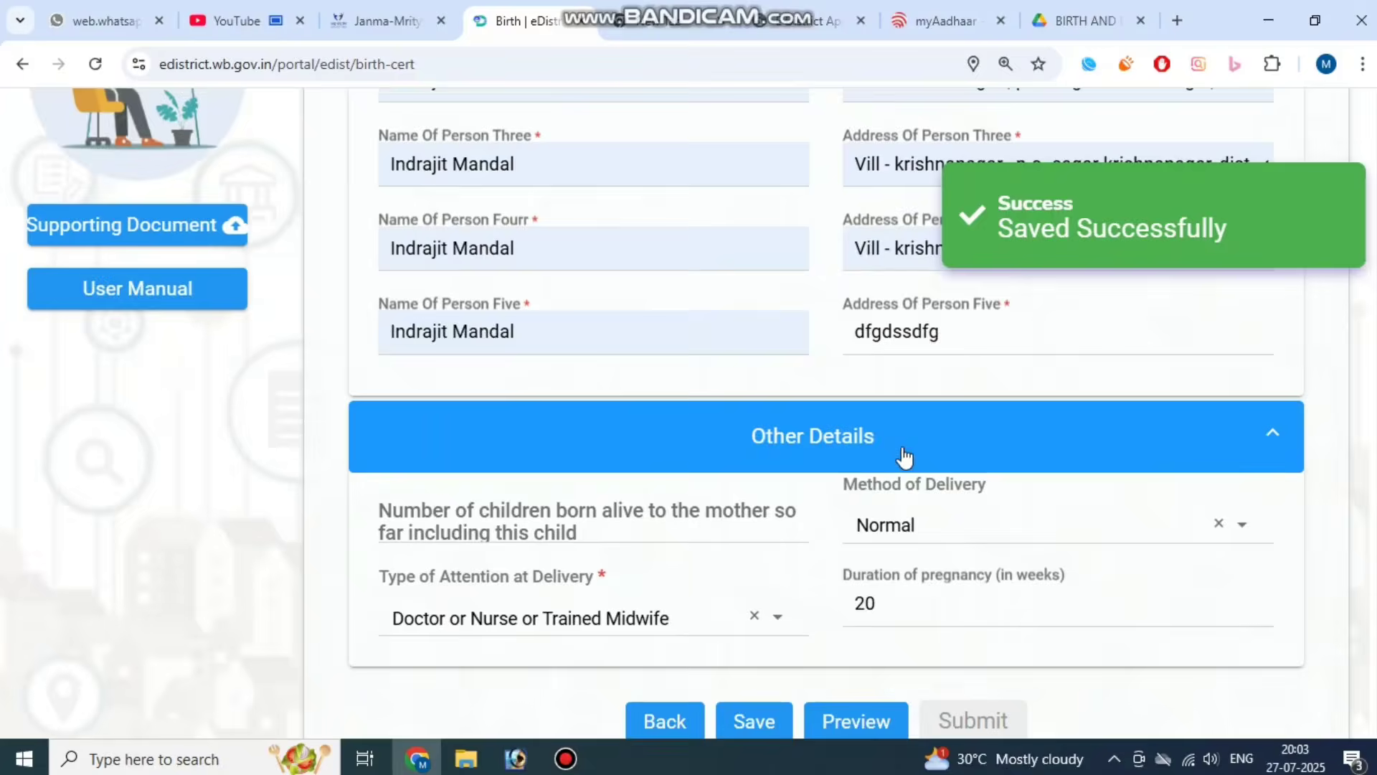
scroll(904, 456, down, 2)
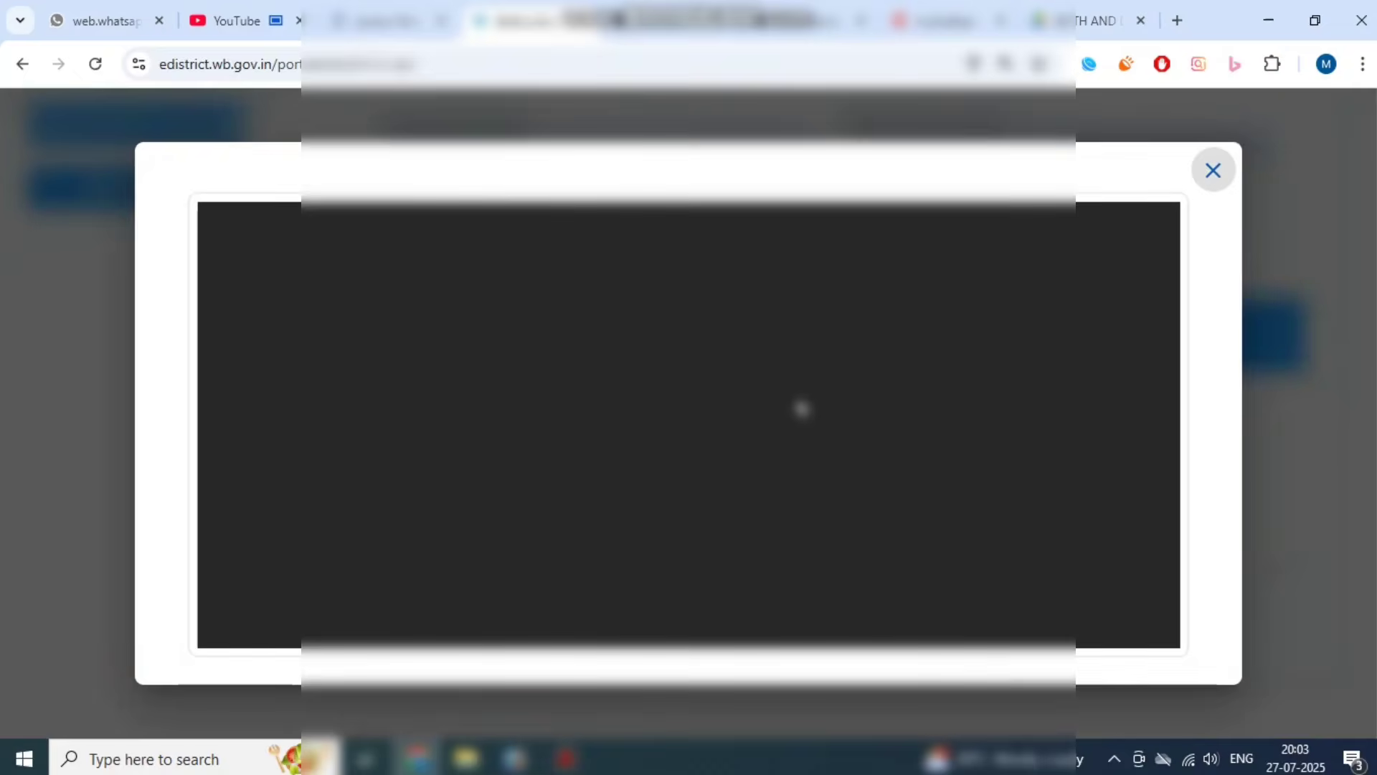
scroll(800, 409, down, 15)
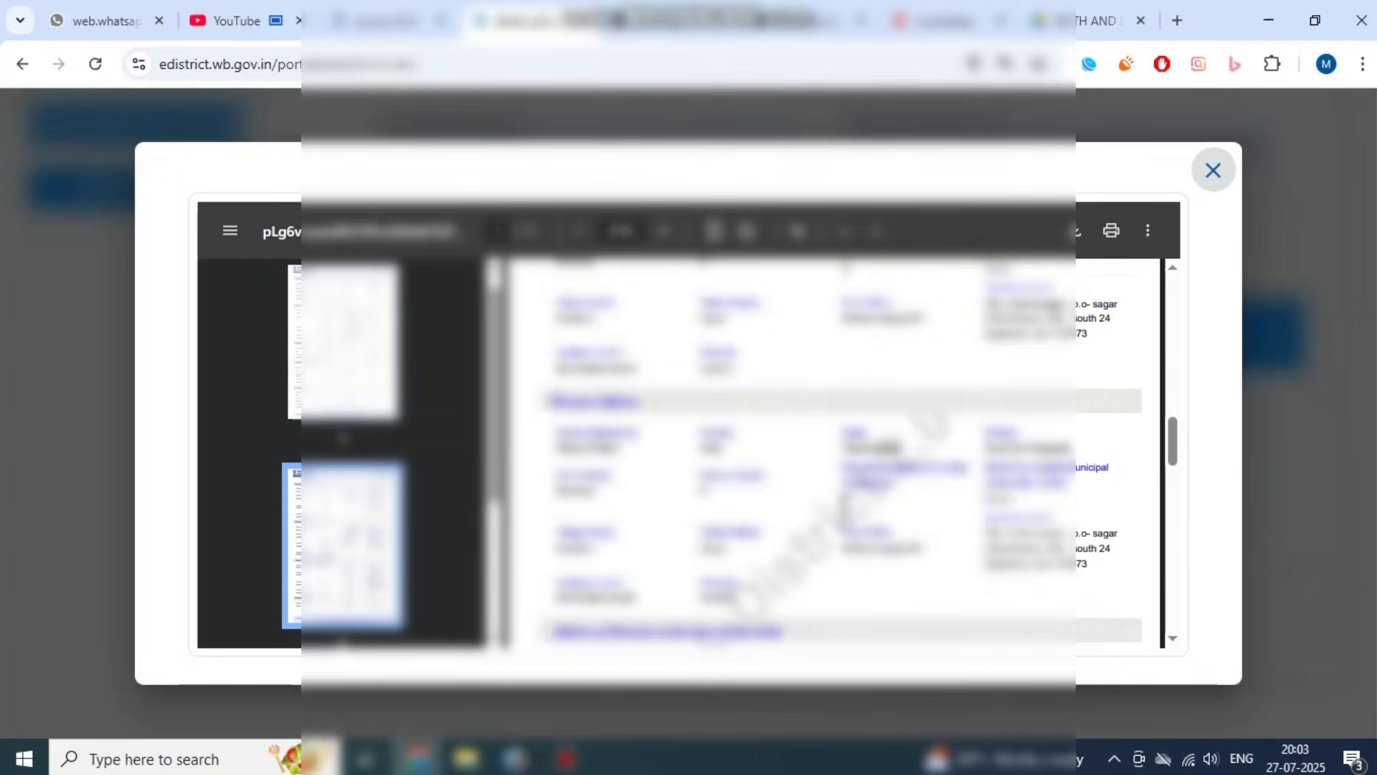
scroll(927, 350, down, 5)
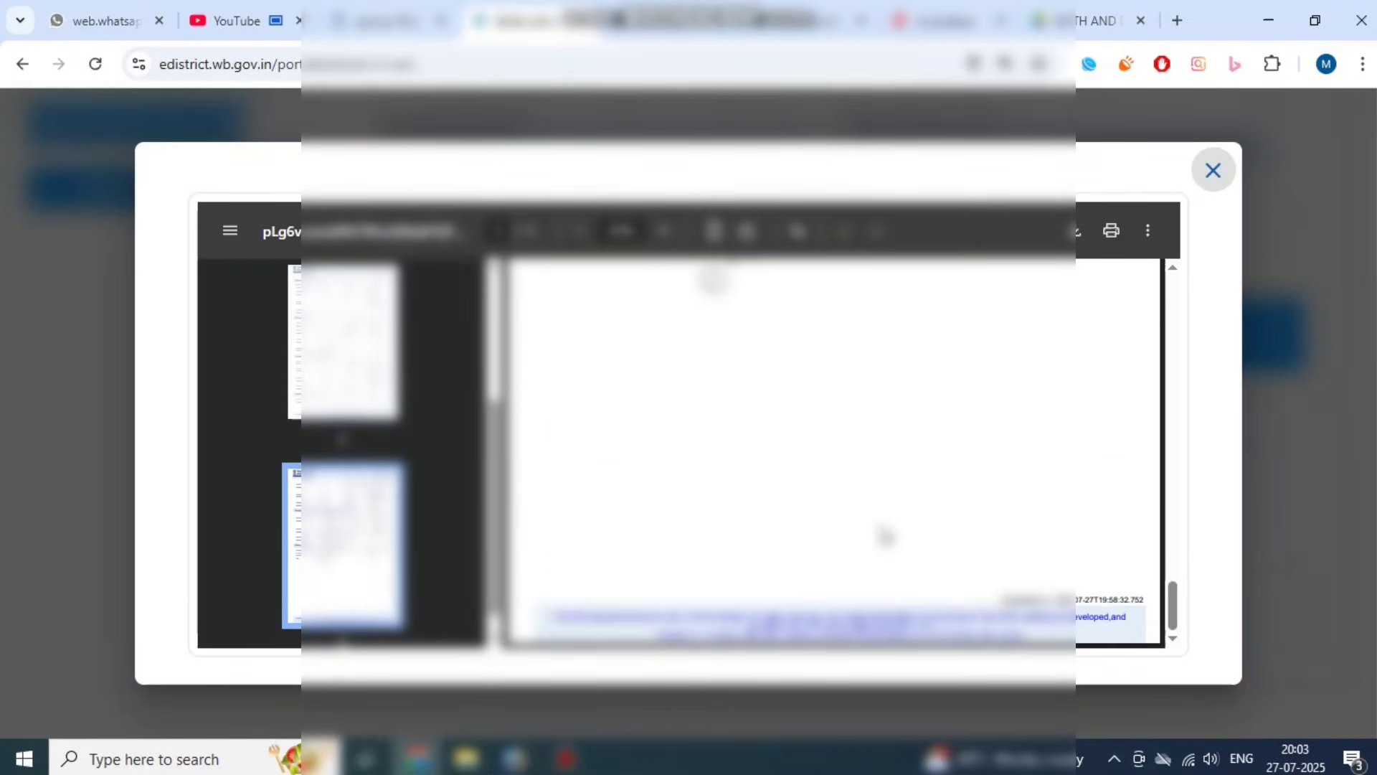
click(1213, 170)
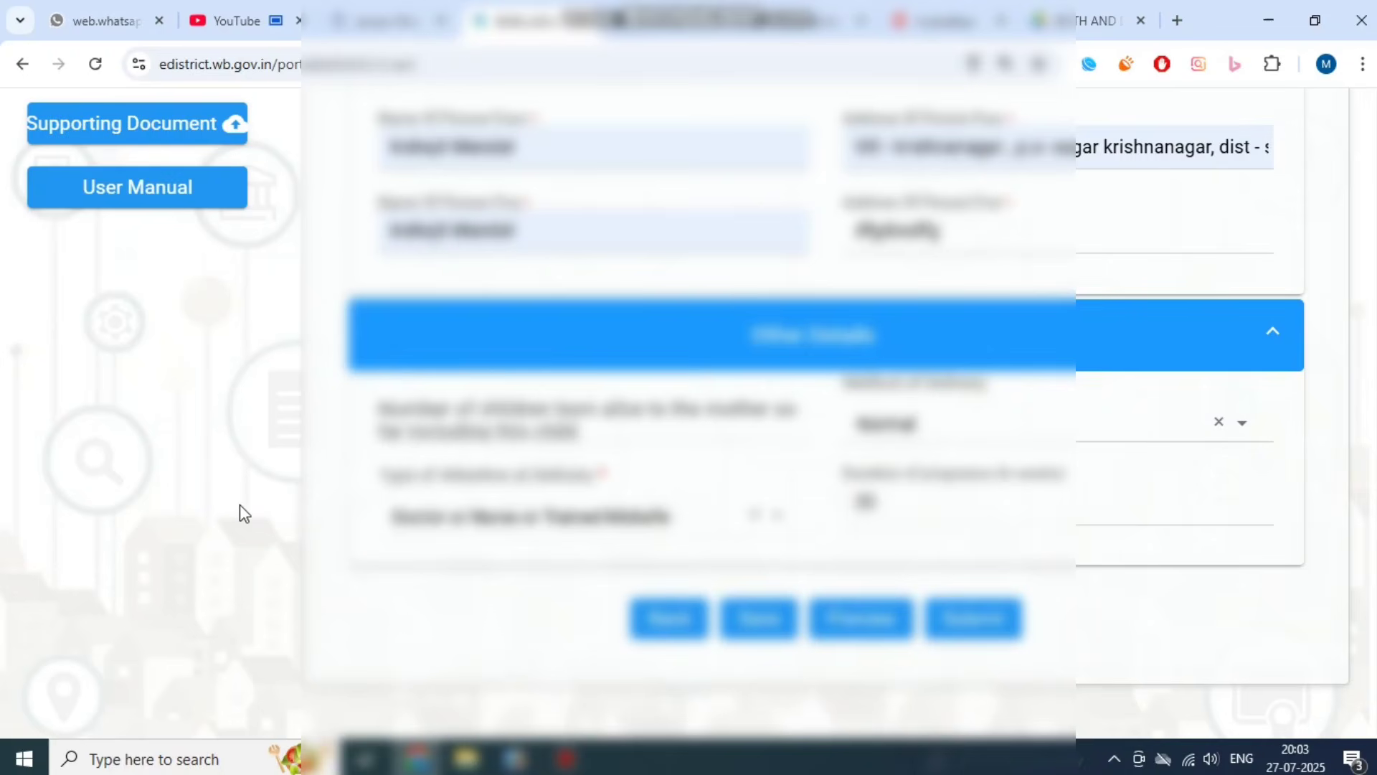
Go to the Dashboard to see the Delayed Registration of Birth application listed as Draft
scroll(240, 509, up, 10)
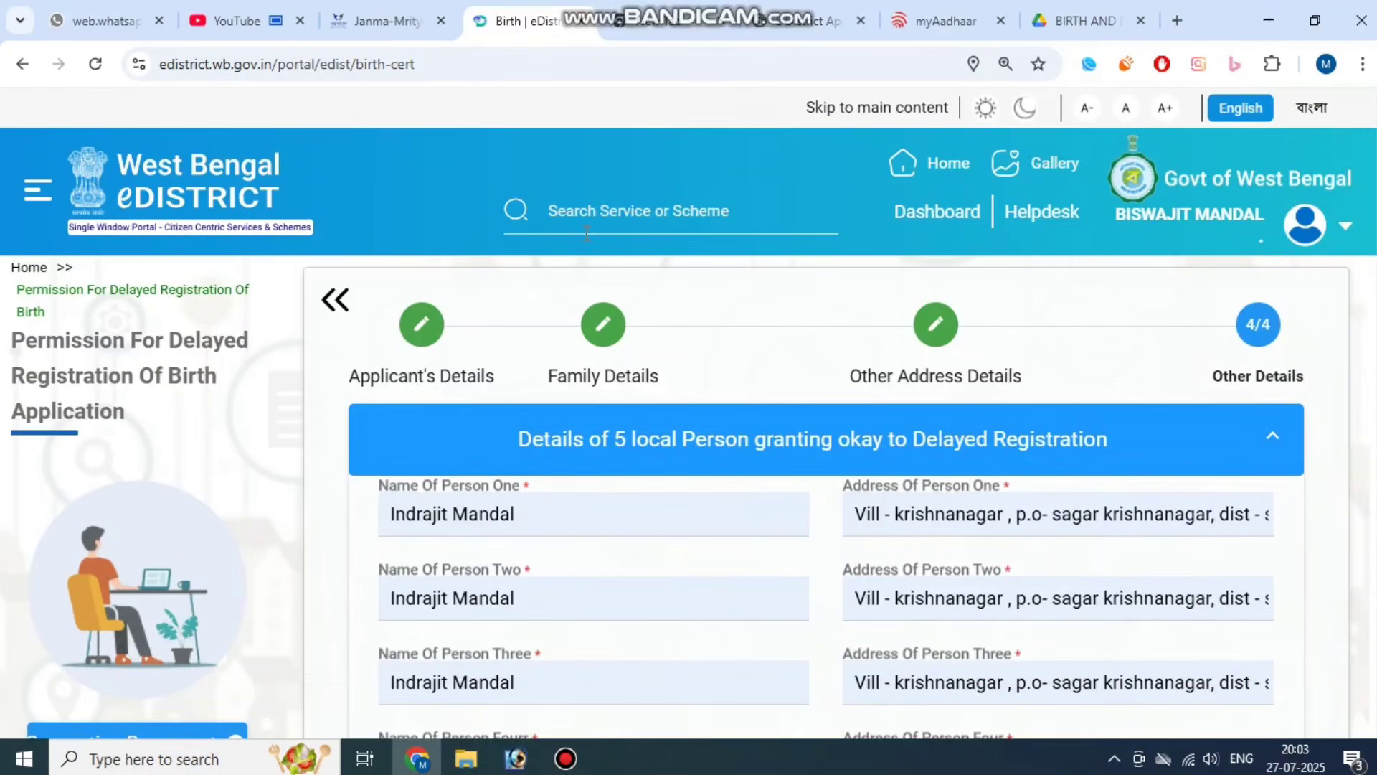
click(920, 217)
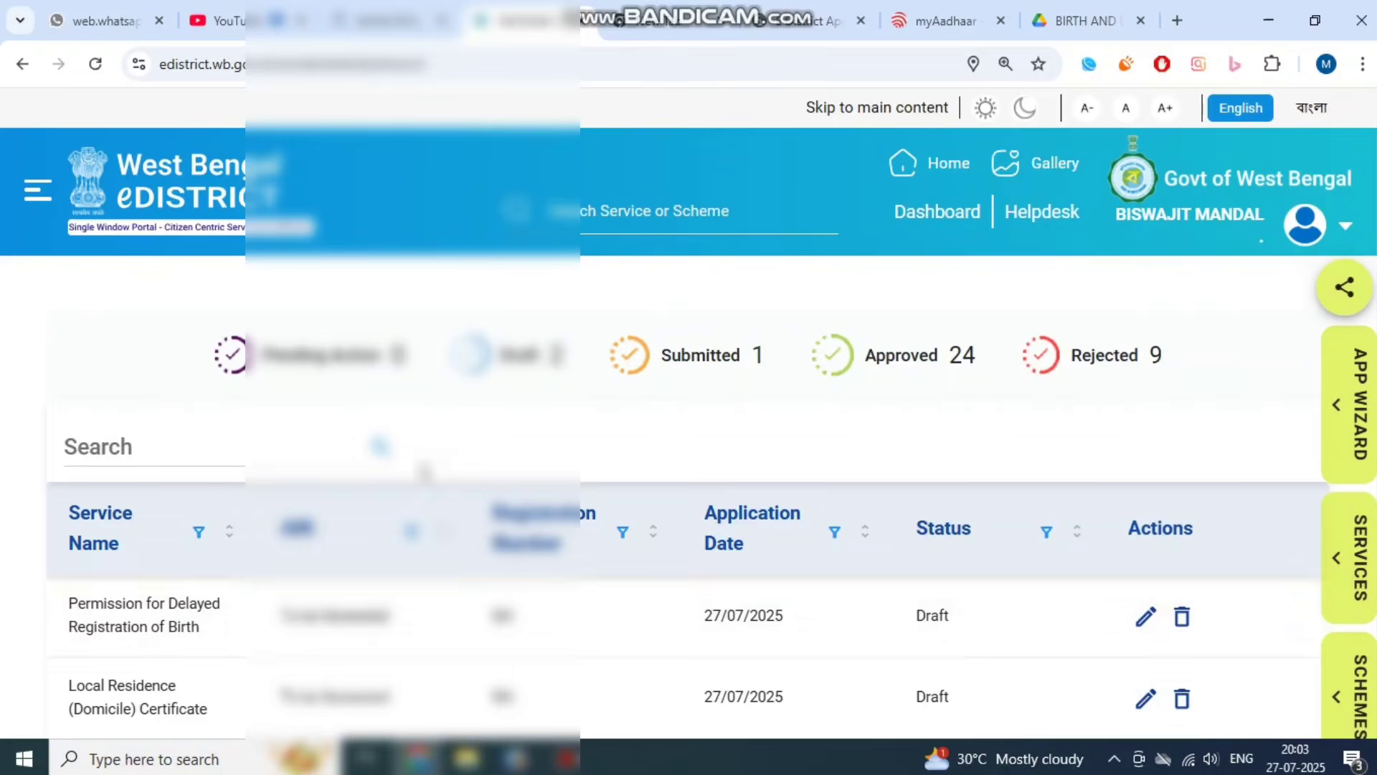
scroll(860, 608, down, 4)
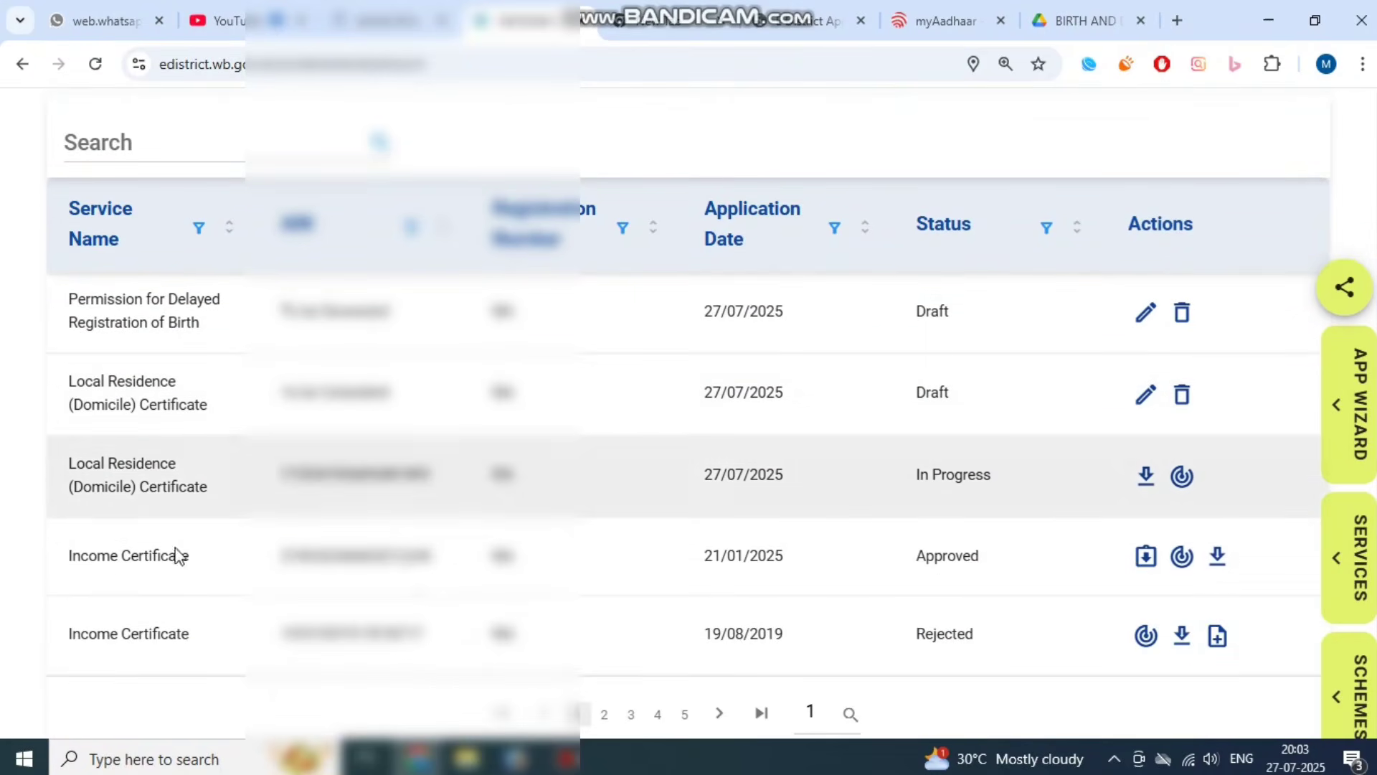
mouse_move(921, 483)
mouse_down()
mouse_move(1020, 492)
mouse_move(919, 488)
mouse_up()
click(1023, 492)
click(927, 479)
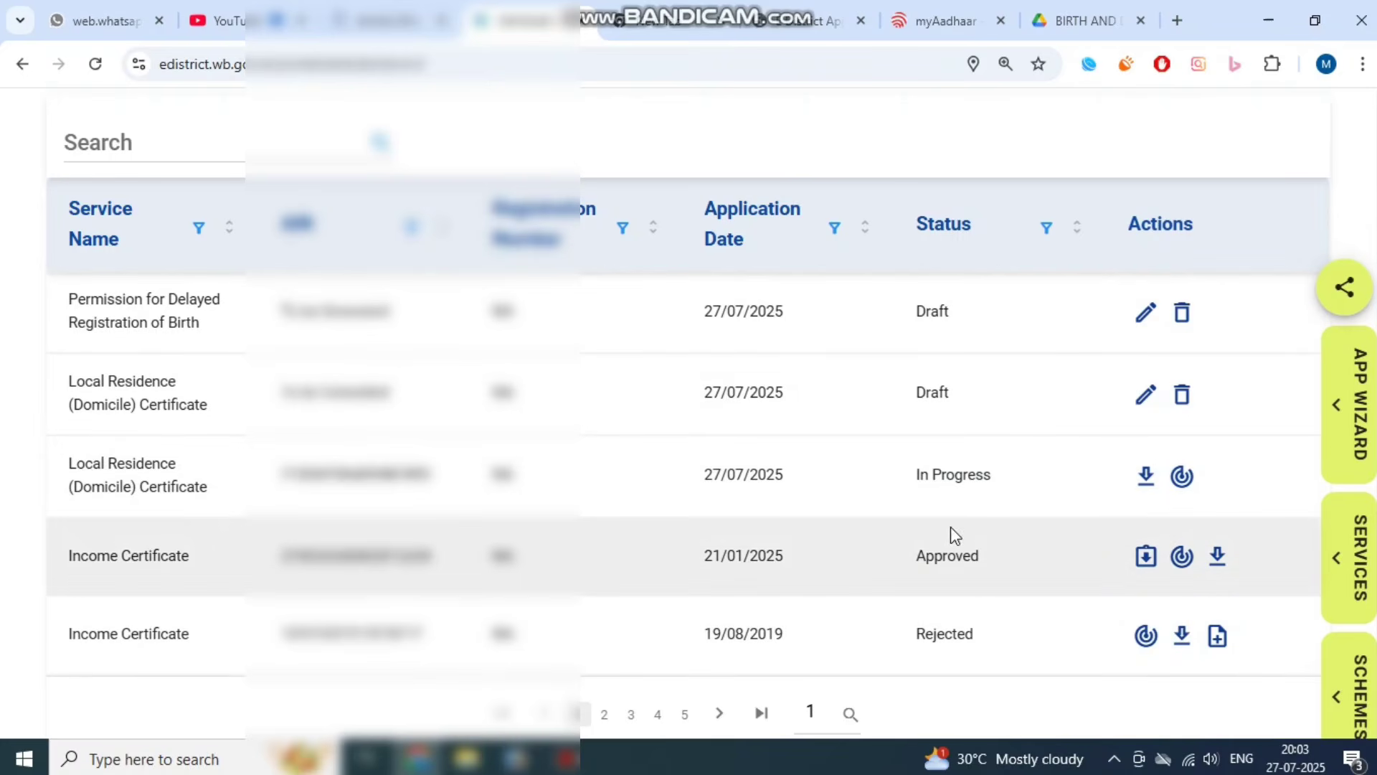
drag(919, 558, 949, 557)
click(984, 558)
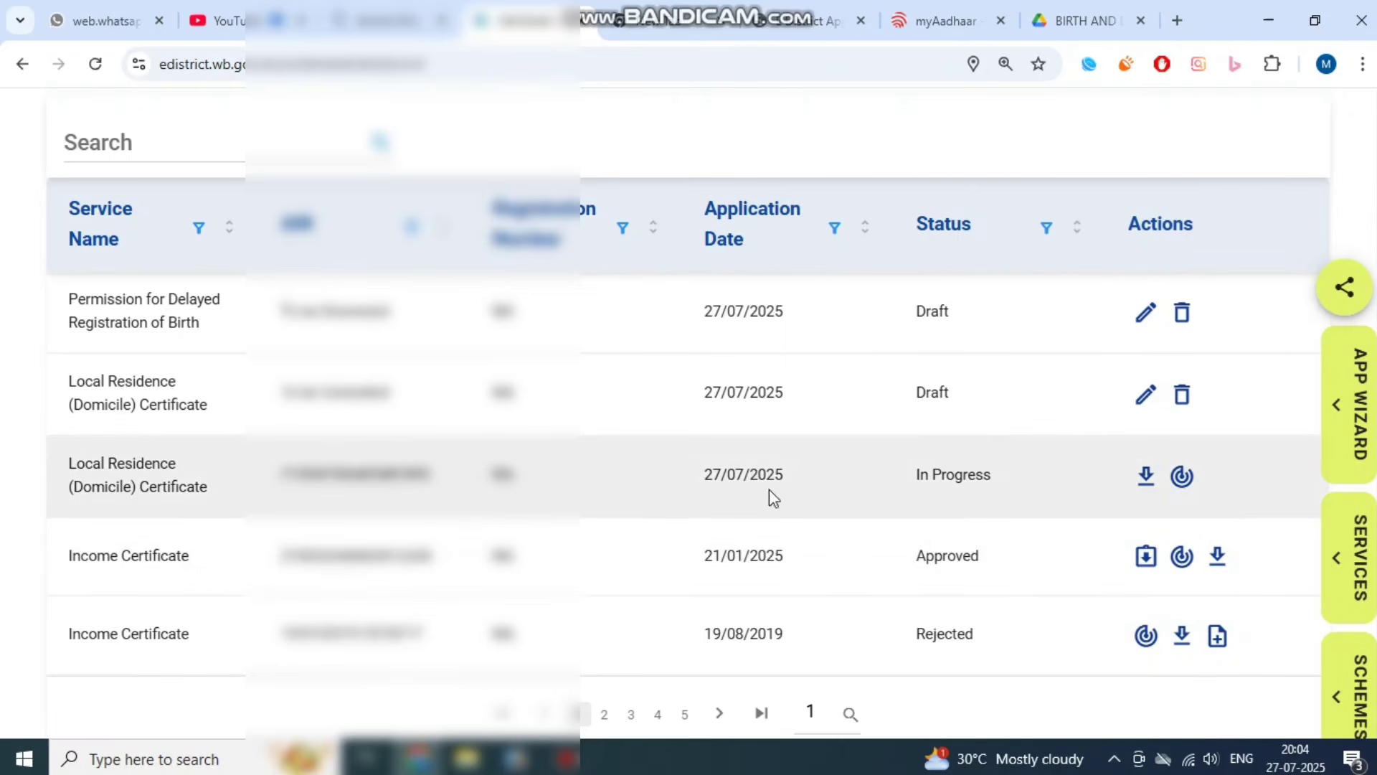
scroll(769, 489, up, 5)
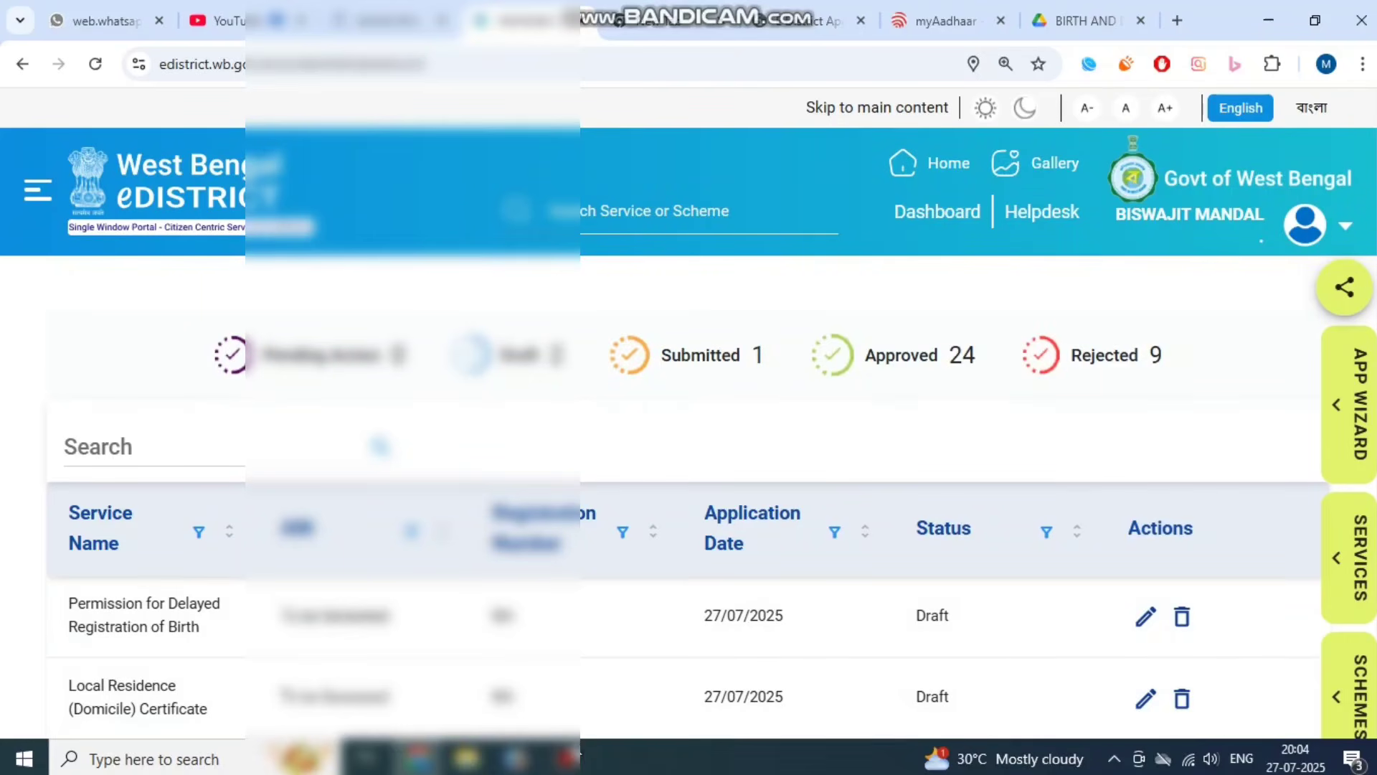
click(417, 757)
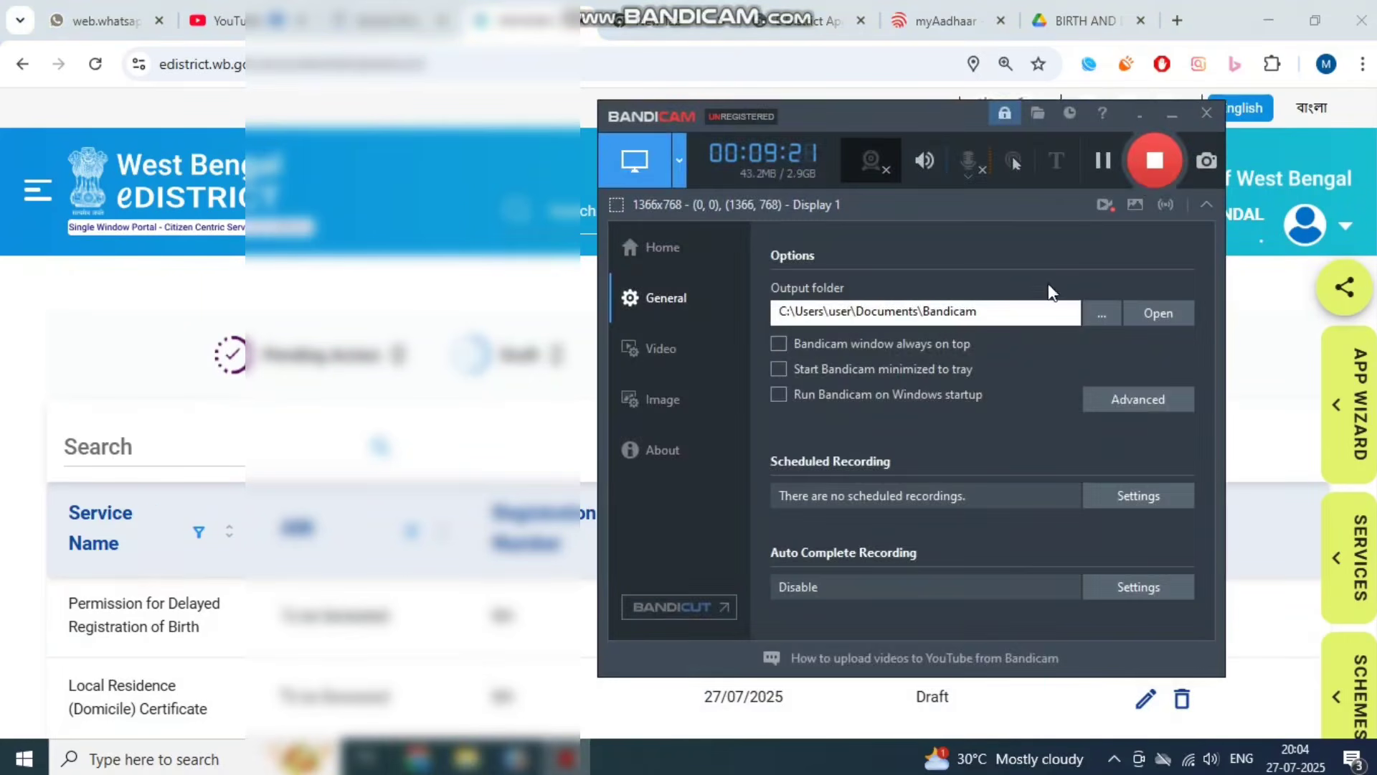